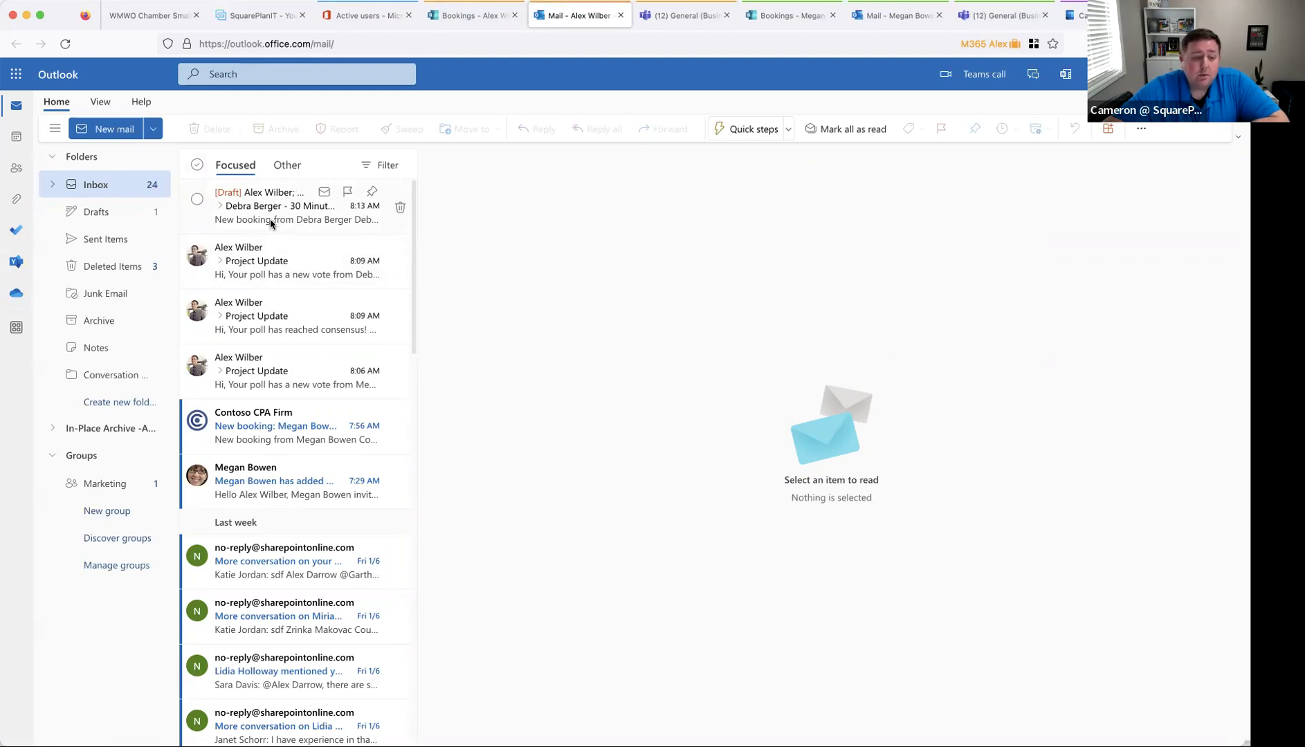
# - Start a new email to two colleagues with the subject 'Project Update'
pyautogui.click(116, 130)
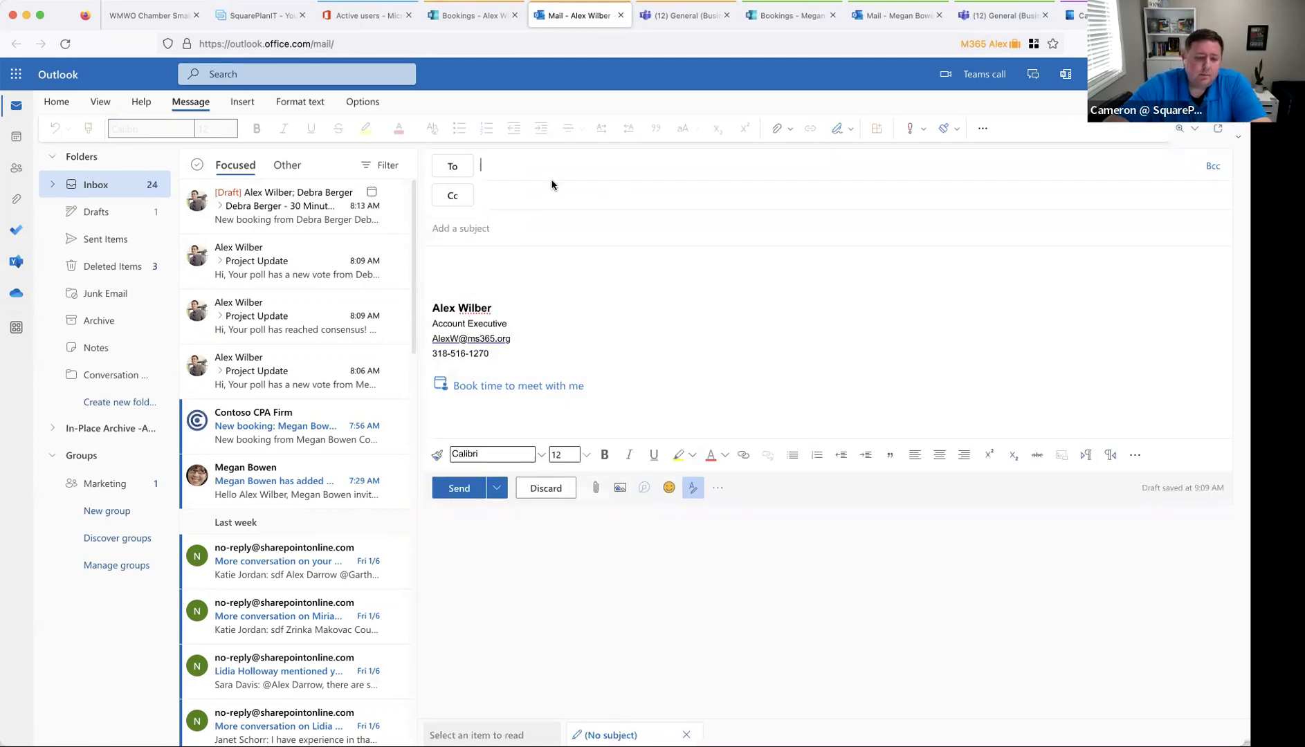
pyautogui.write('meg')
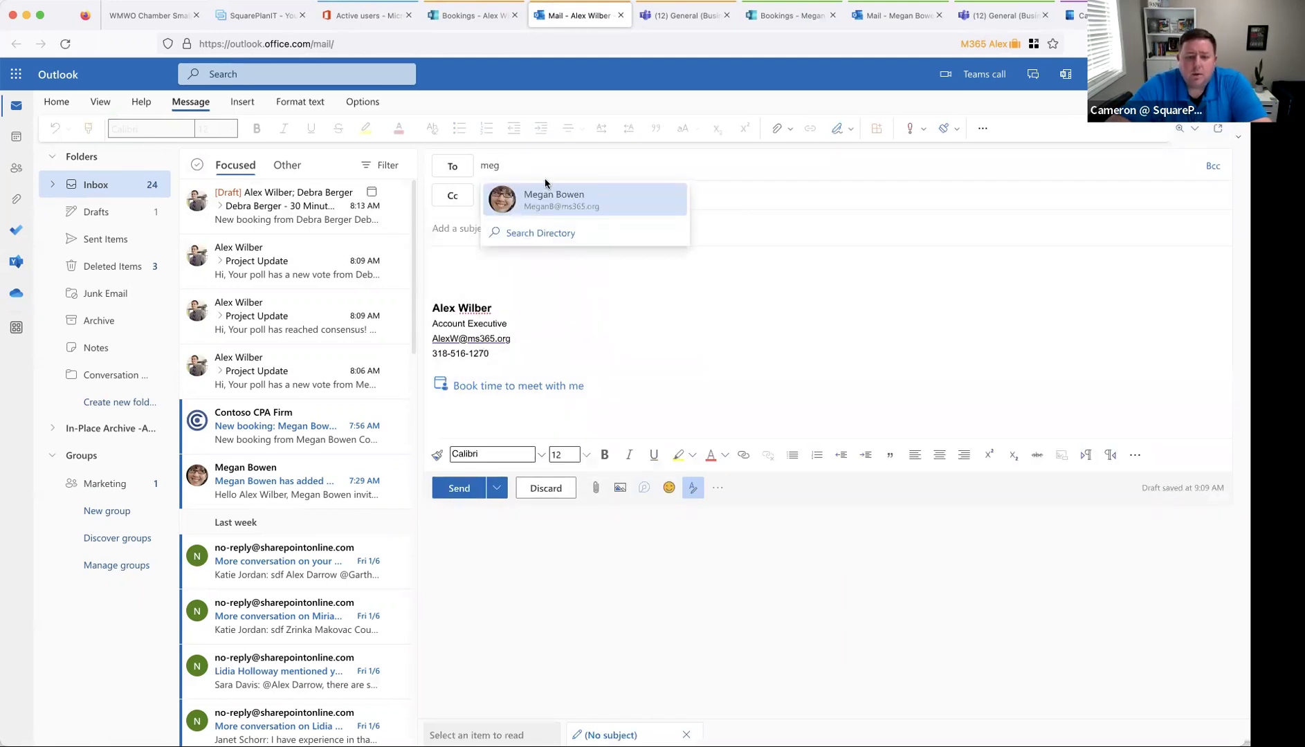
pyautogui.click(550, 195)
pyautogui.write('de')
pyautogui.click(666, 194)
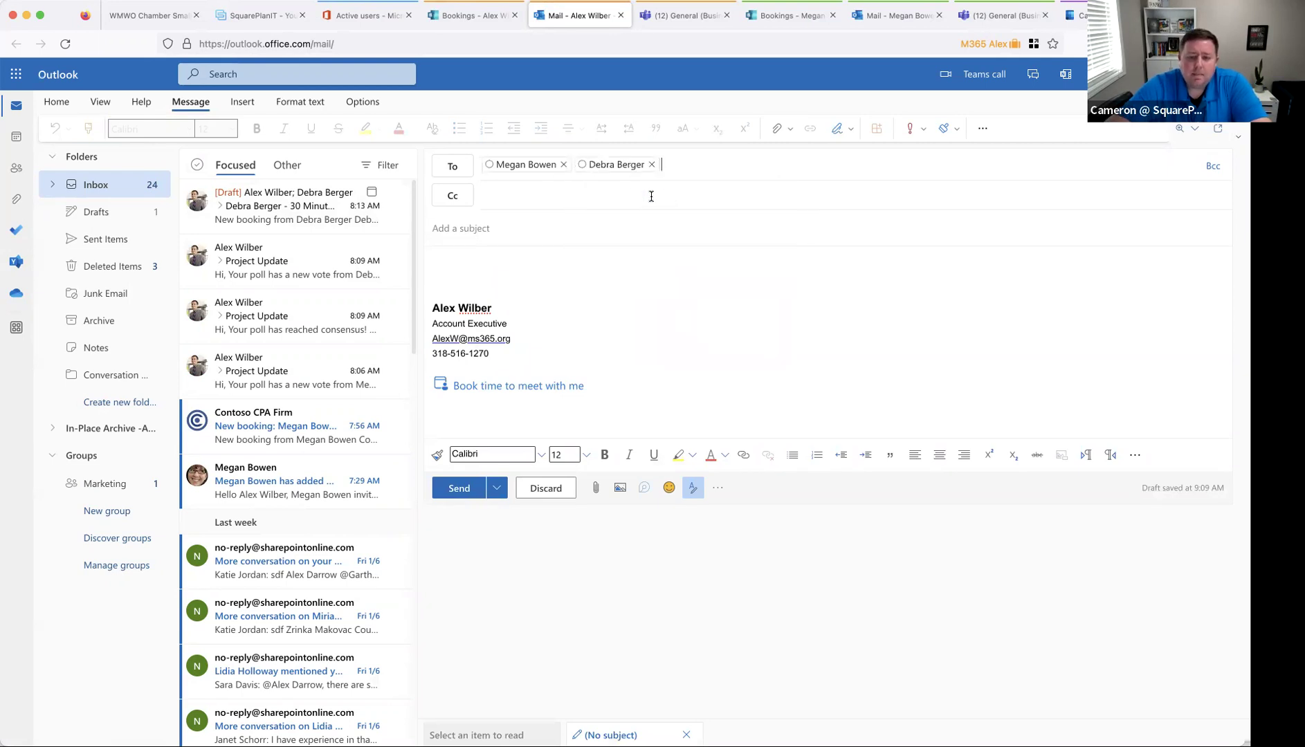
pyautogui.write('Project Update')
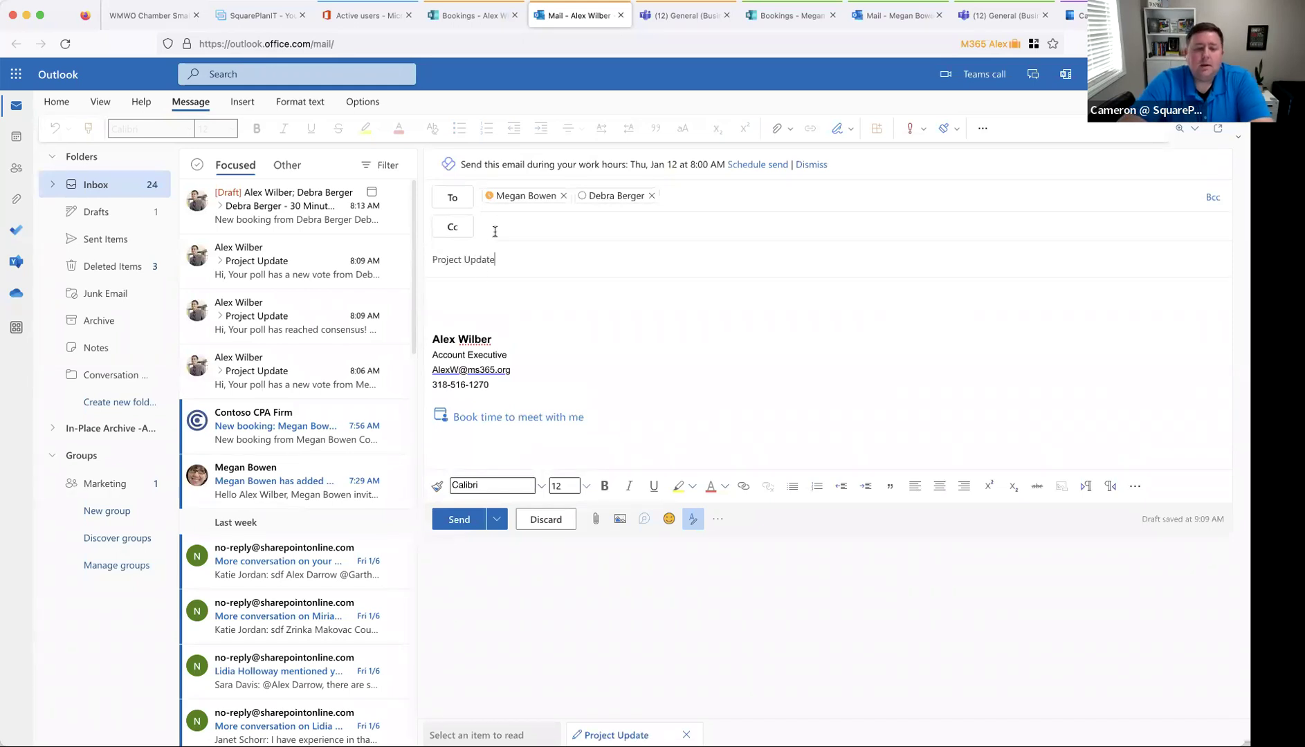
# - Write the body line 'Hey everyone - let's get together to discuss the project update.'
pyautogui.click(483, 293)
pyautogui.write("Hey everyone - let's")
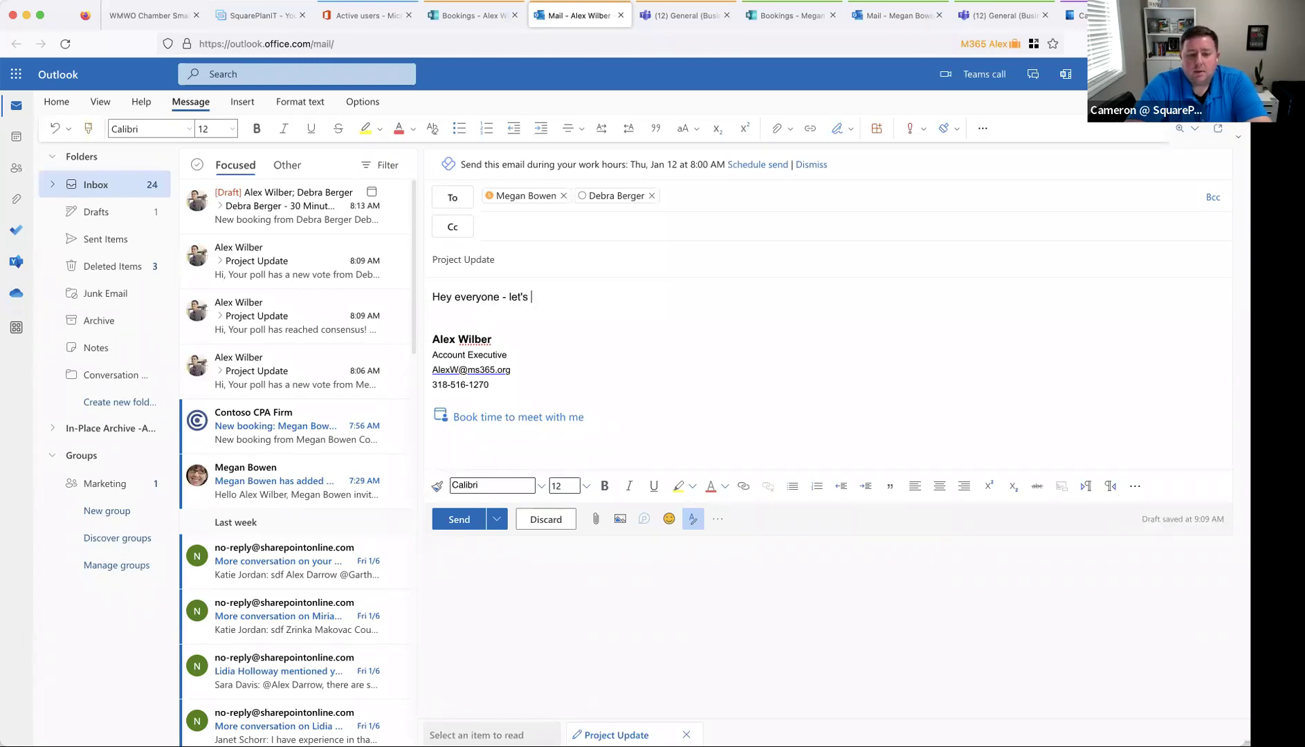
pyautogui.write(' get together to discuss the project update.')
pyautogui.press('Return')
pyautogui.press('Return')
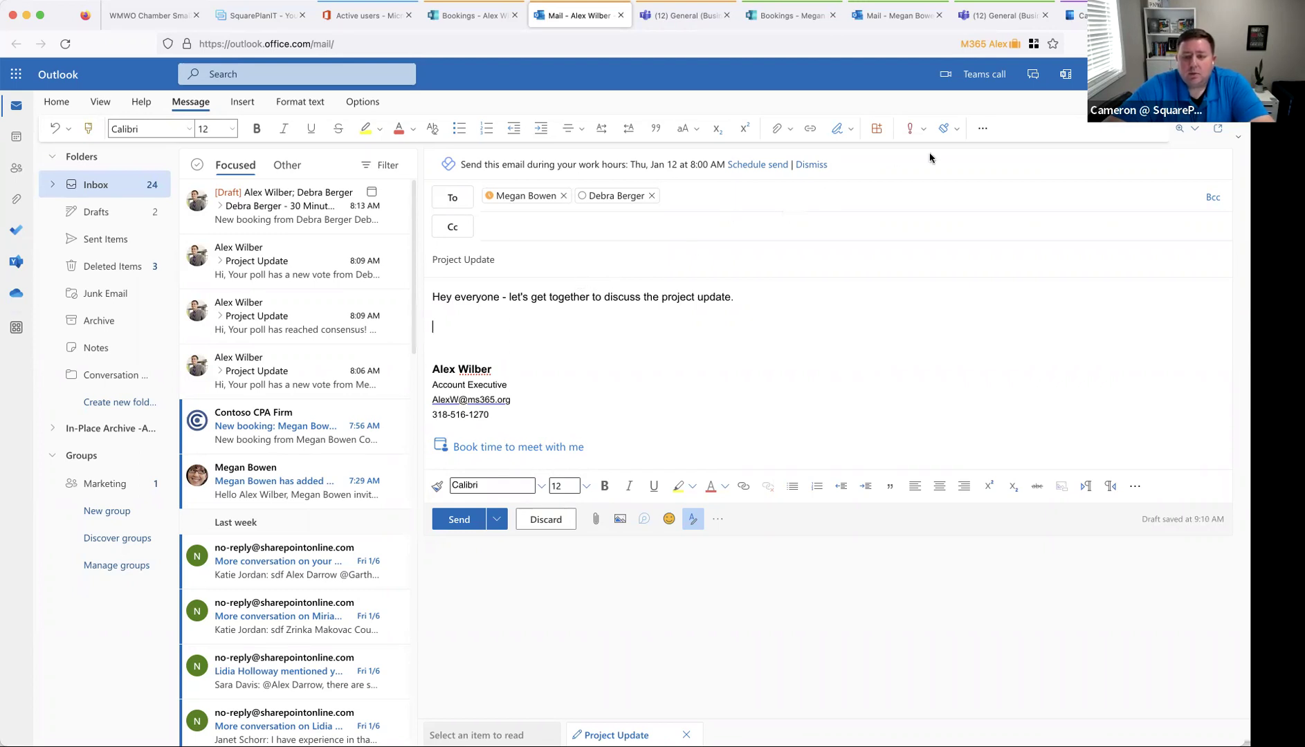
# - Add a scheduling poll offering 1:00 PM and 4:00 PM on Thursday, January 12
pyautogui.click(983, 128)
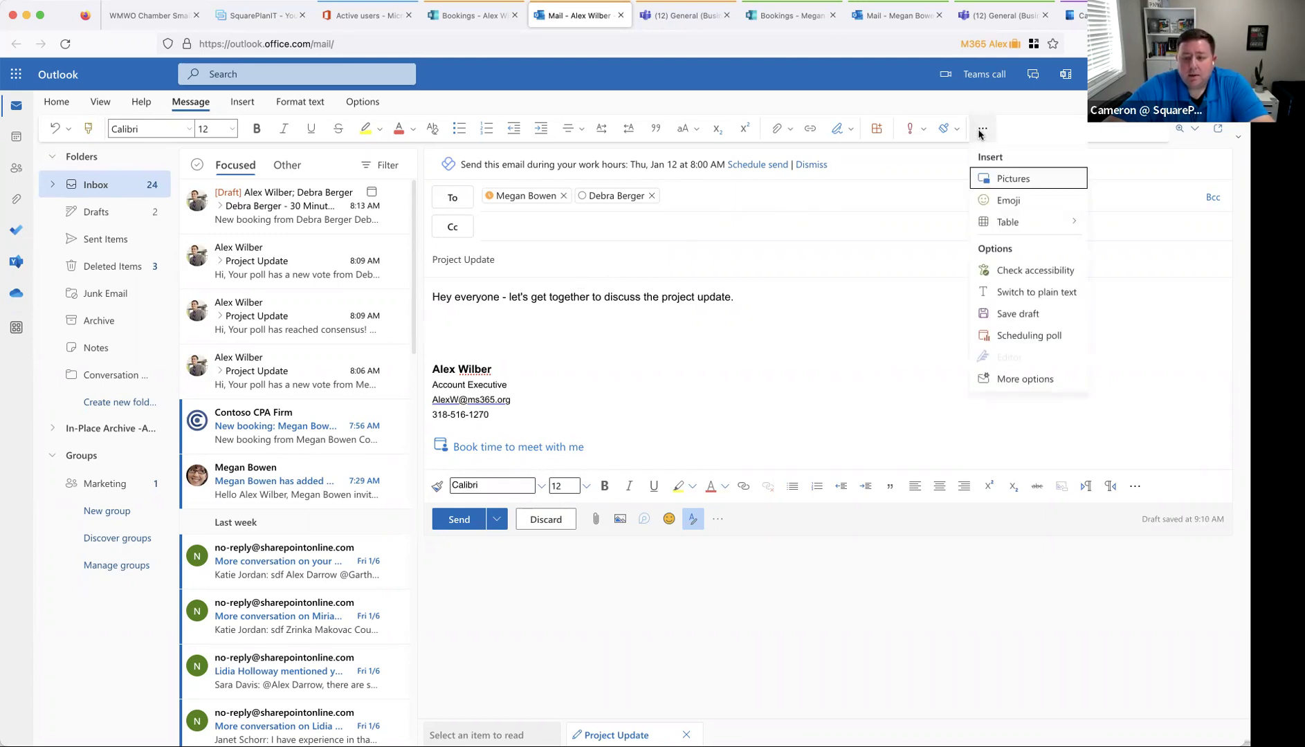
pyautogui.click(1017, 338)
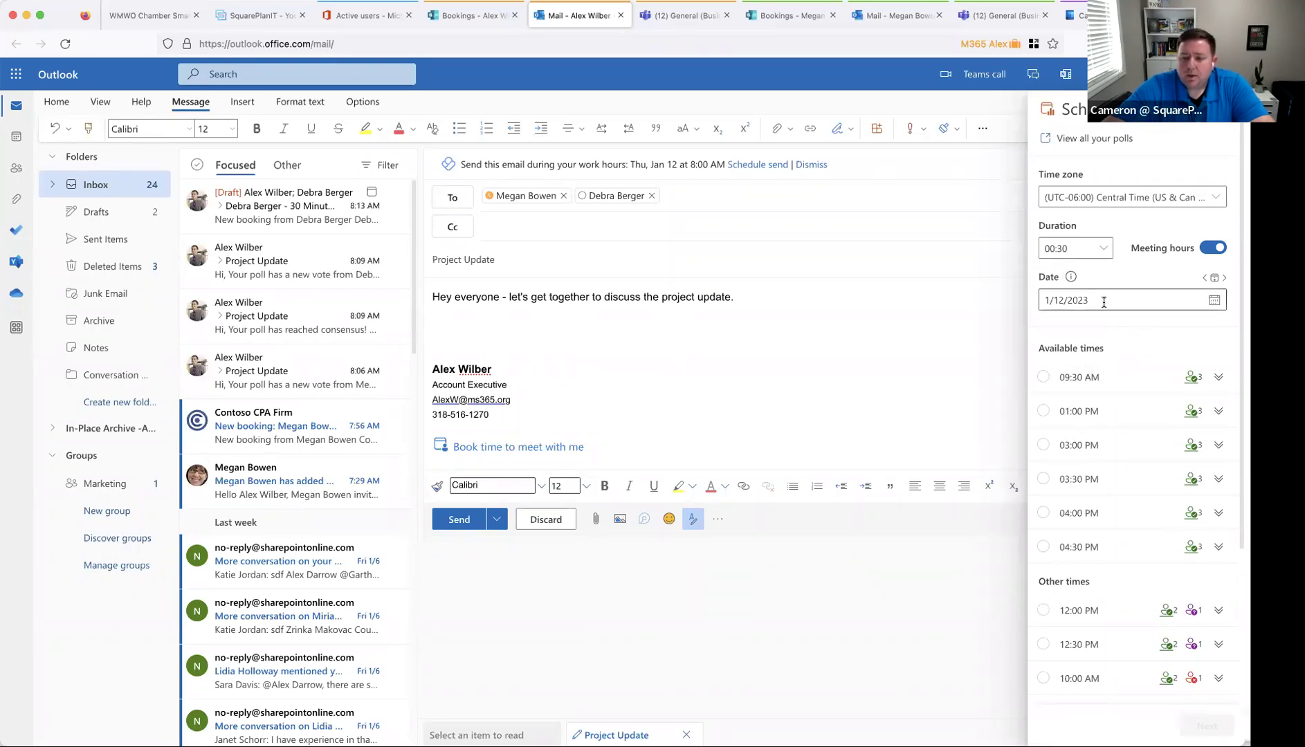
pyautogui.click(1043, 413)
pyautogui.click(1045, 514)
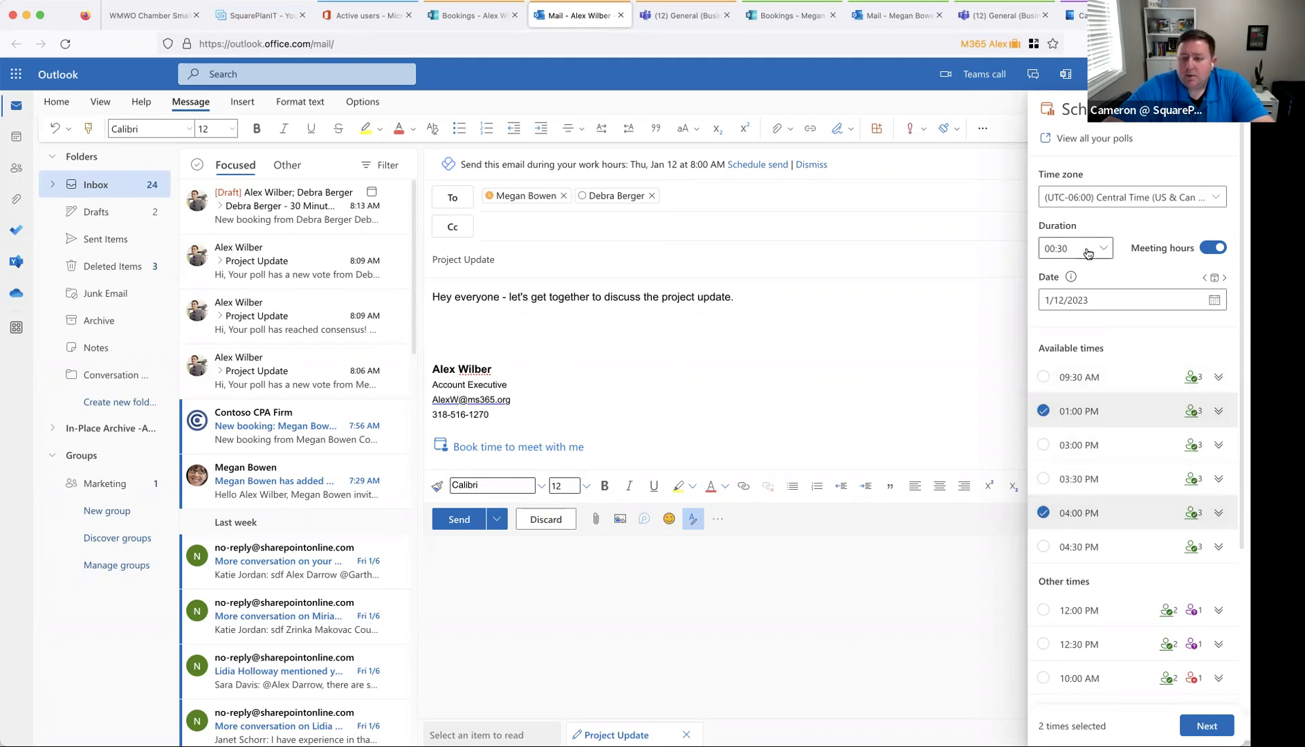
pyautogui.scroll(-2, 1126, 555)
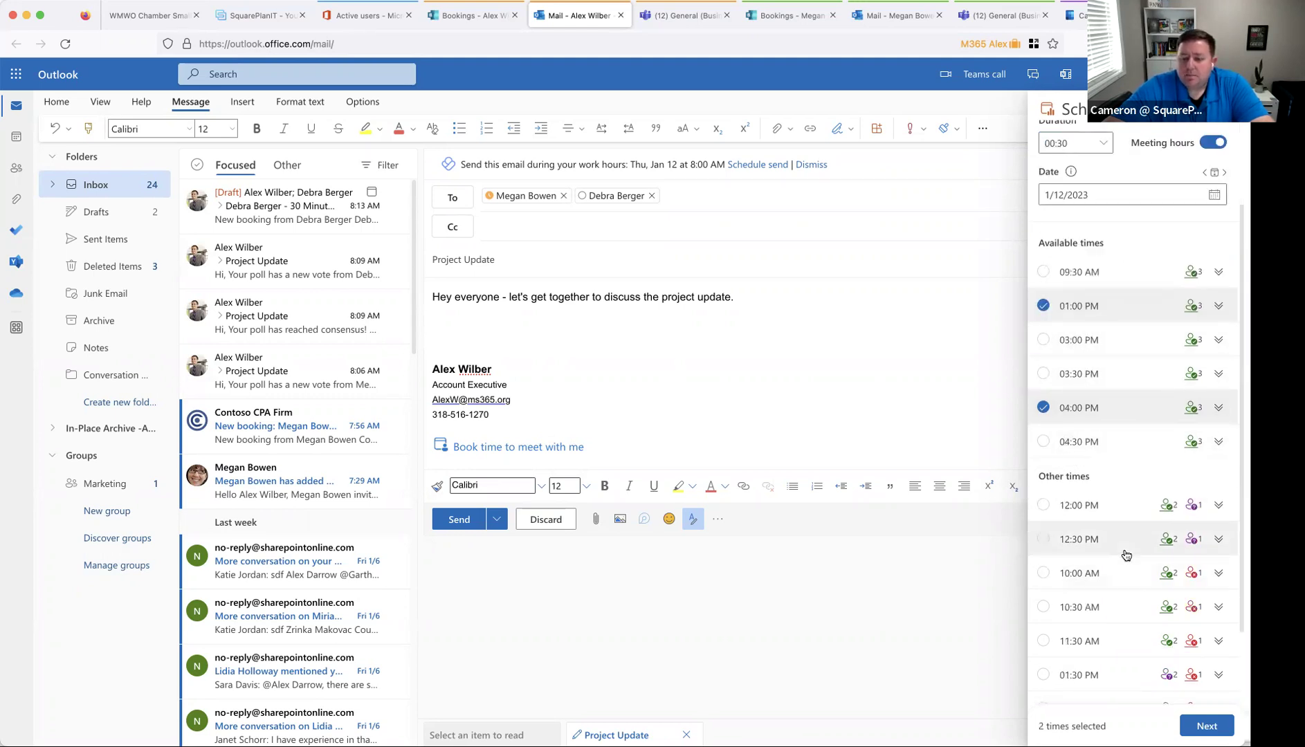
pyautogui.click(1207, 726)
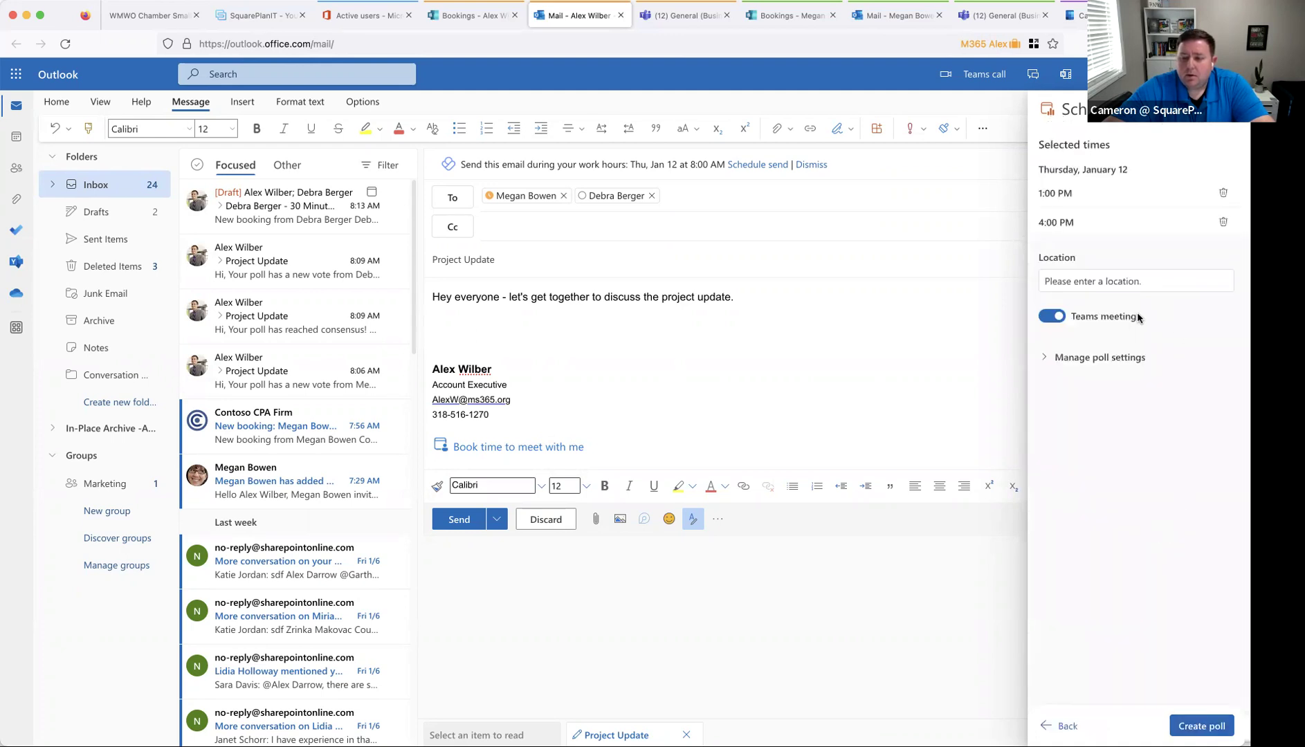
# - Review the poll settings and insert the 30-minute, two-option Project Update poll into the email
pyautogui.click(1074, 359)
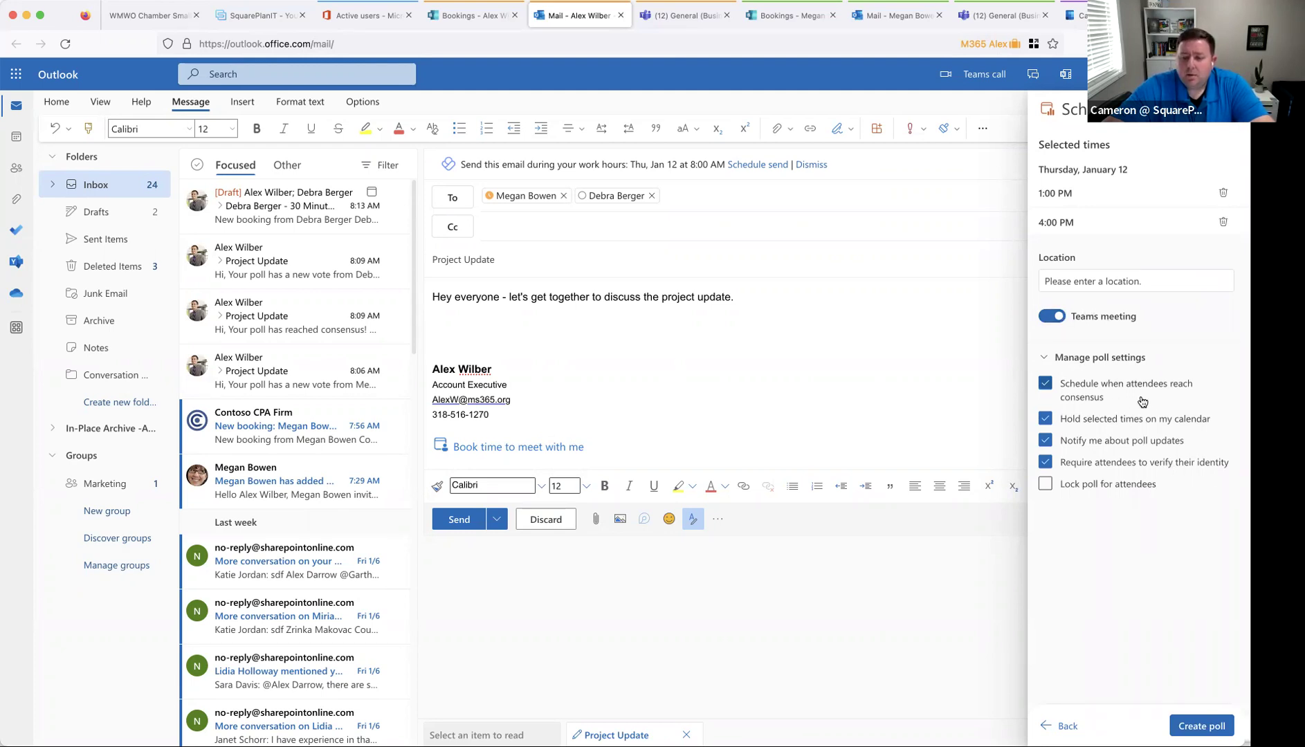
pyautogui.moveTo(1102, 396)
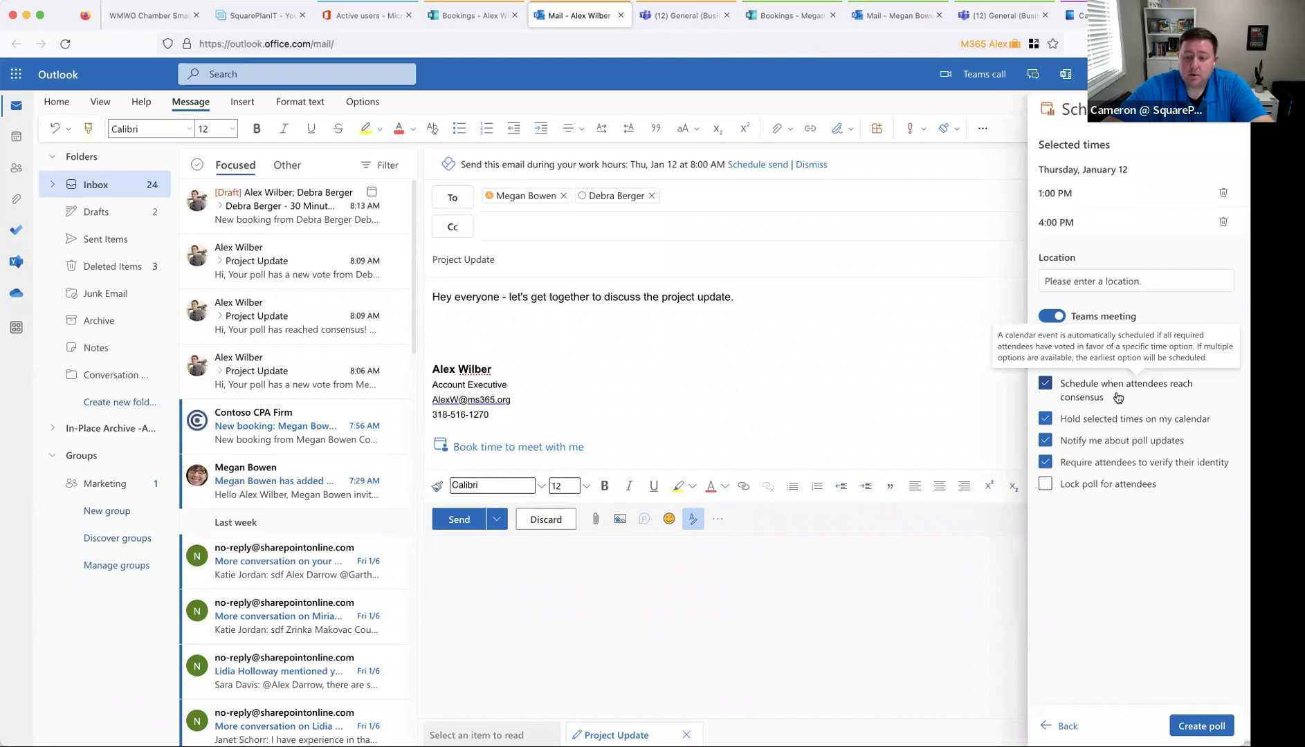
pyautogui.moveTo(1046, 422)
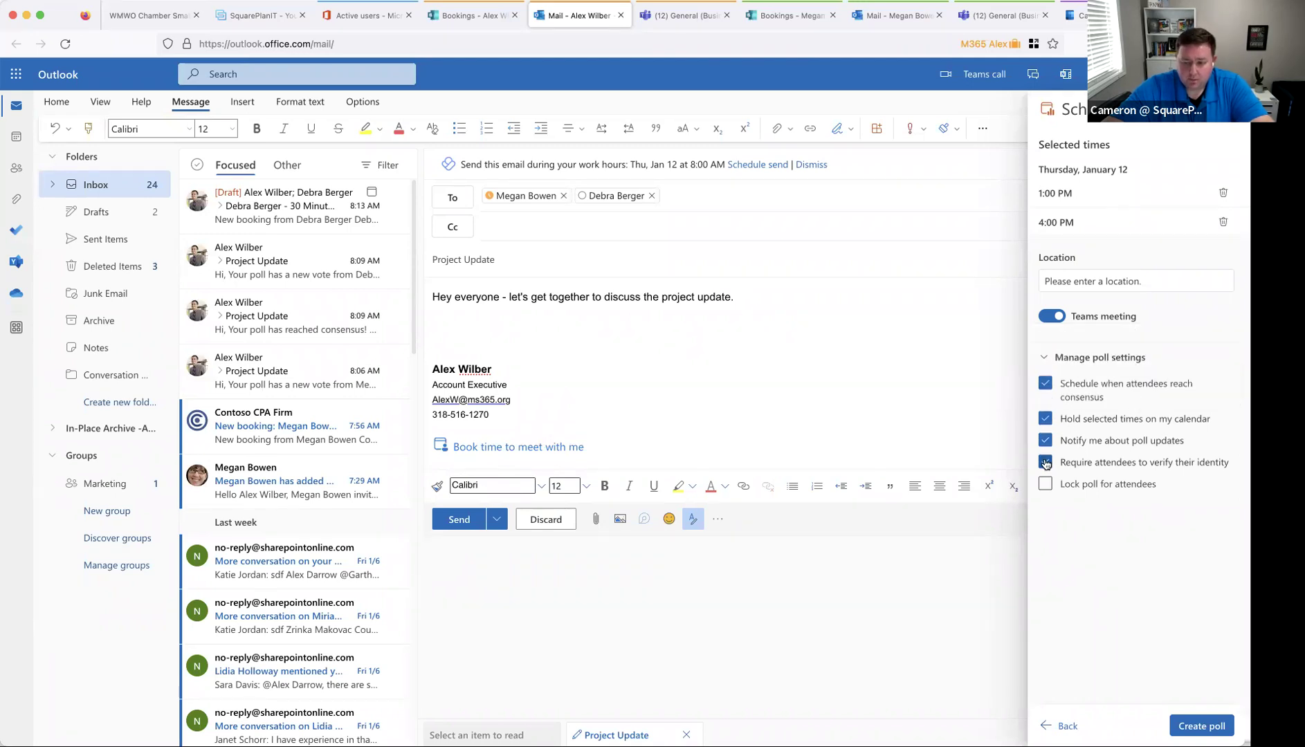
pyautogui.moveTo(1046, 462)
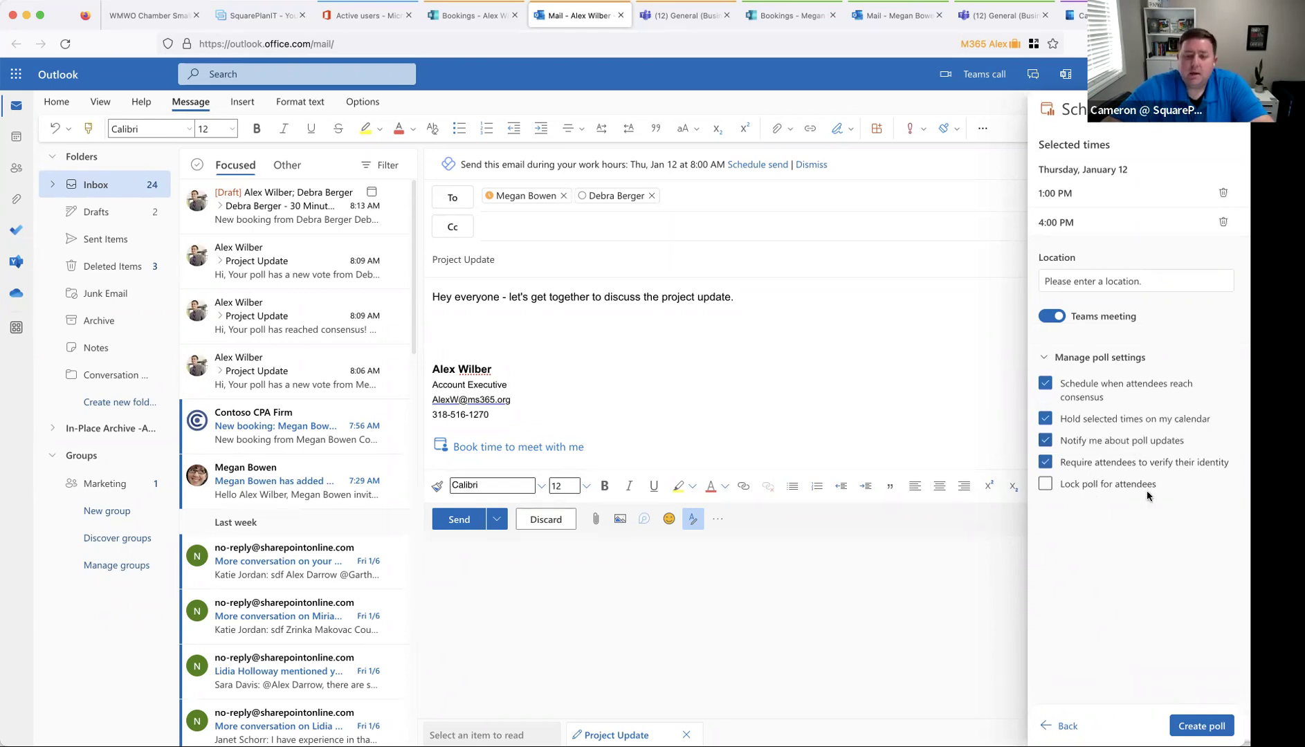
pyautogui.click(1203, 727)
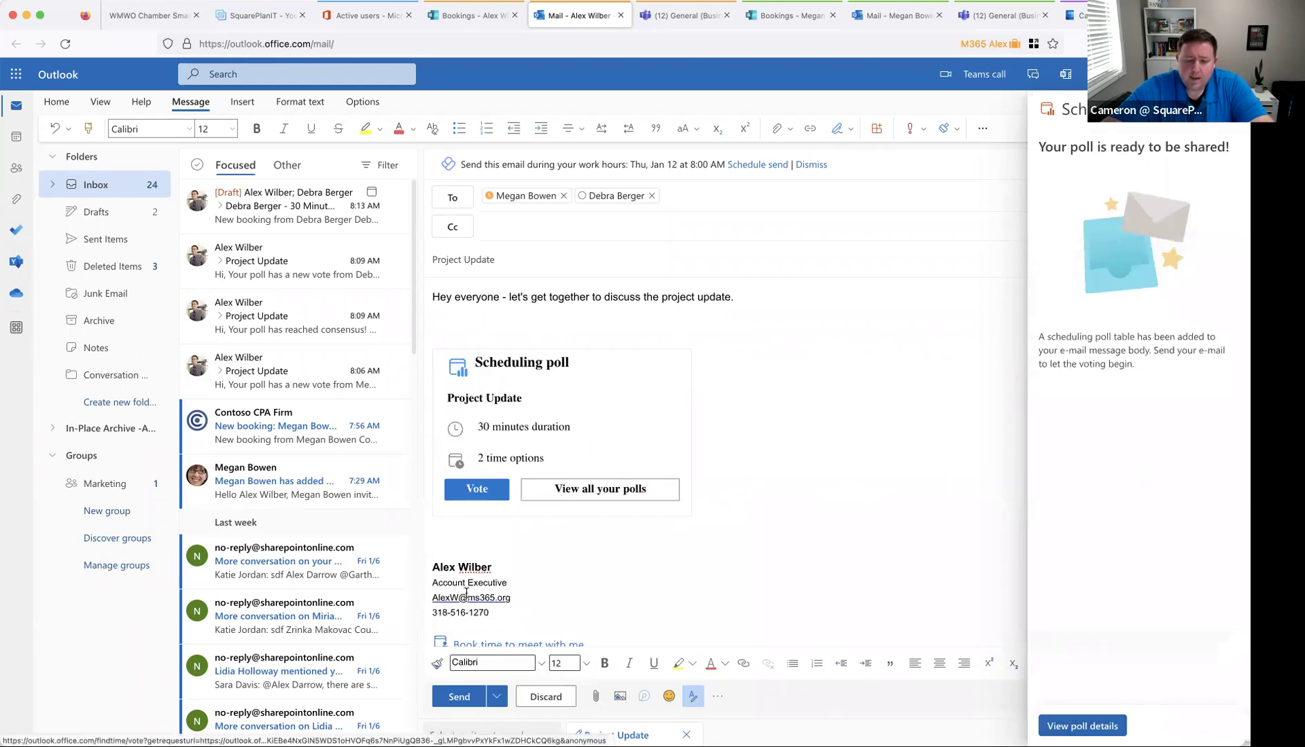
# - Send the poll email with the Public sensitivity label
pyautogui.click(458, 696)
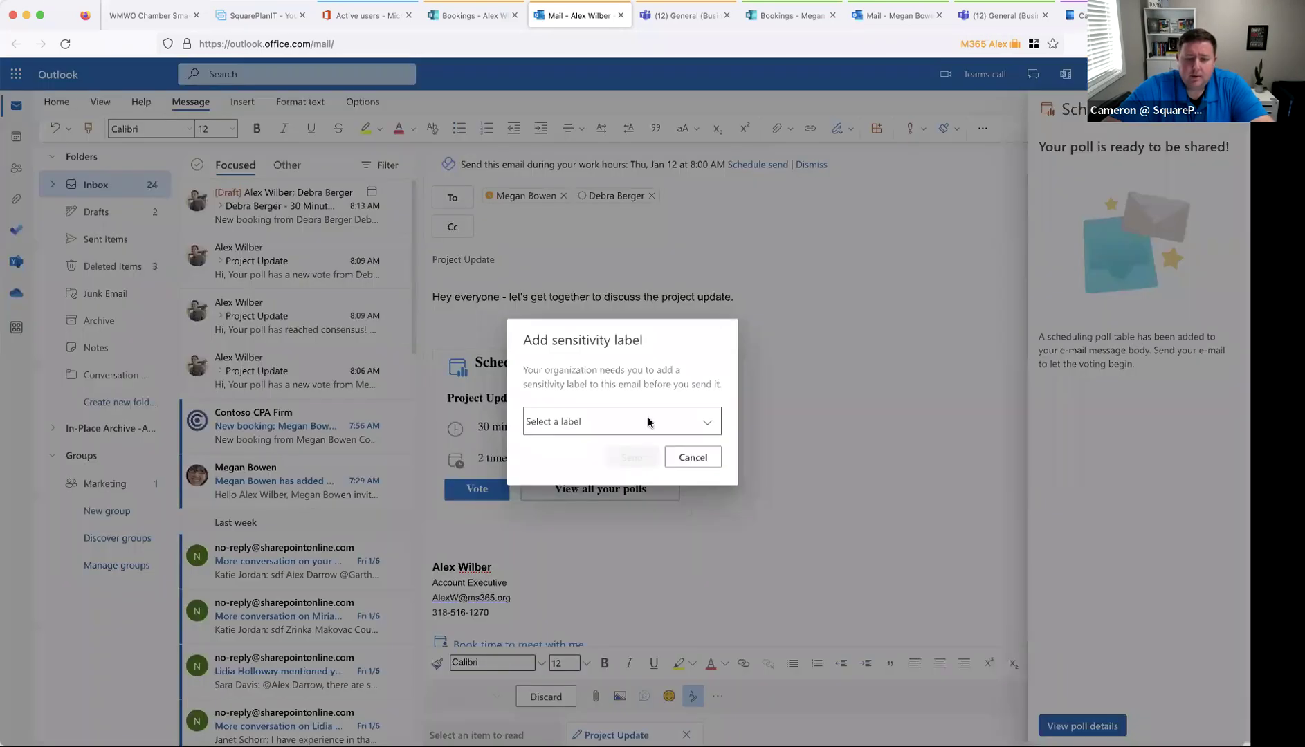
pyautogui.click(648, 421)
pyautogui.click(574, 463)
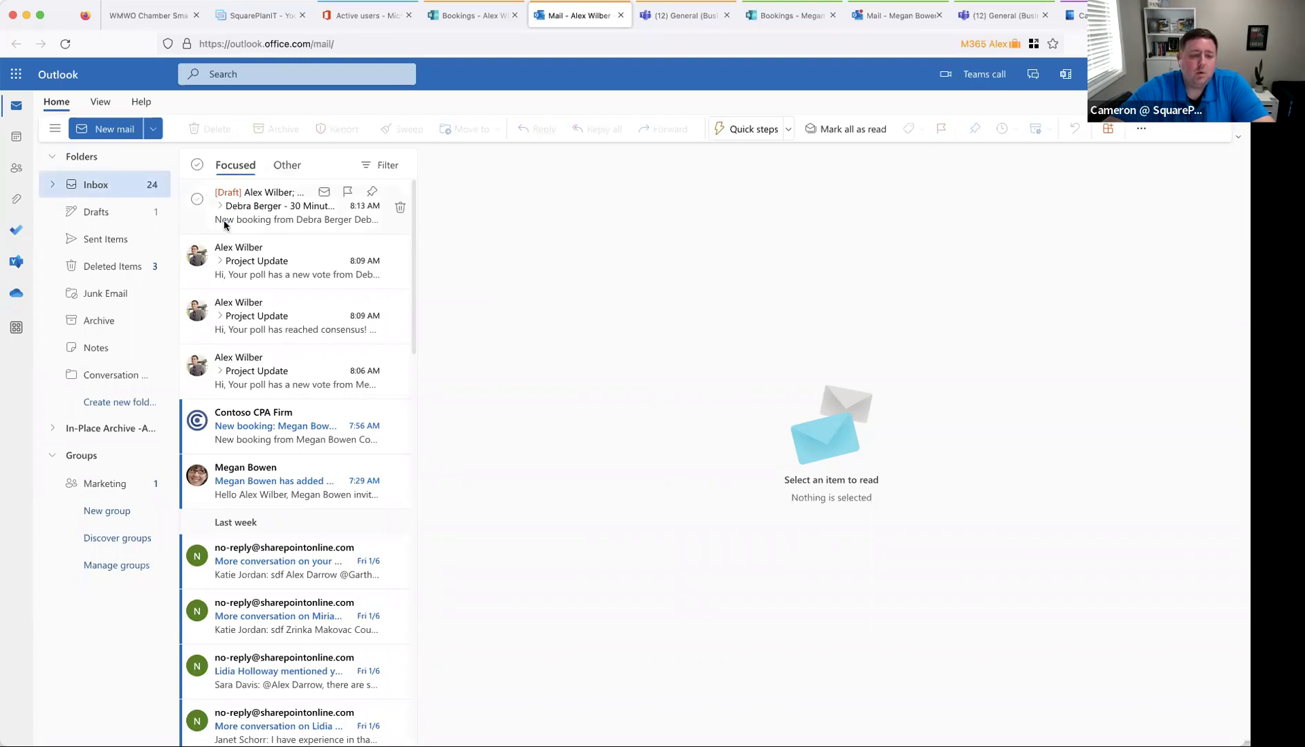
# - Open the received Project Update poll email in the first colleague's mailbox
pyautogui.click(16, 137)
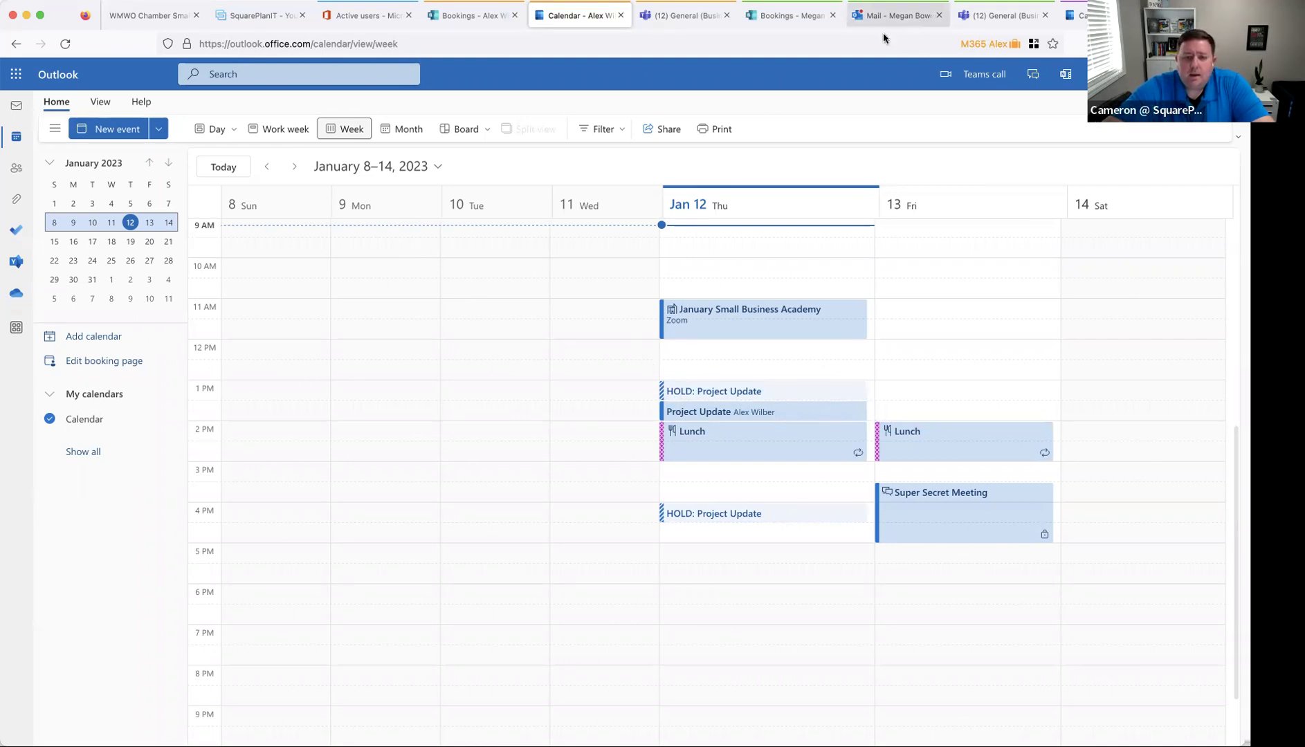
pyautogui.click(892, 17)
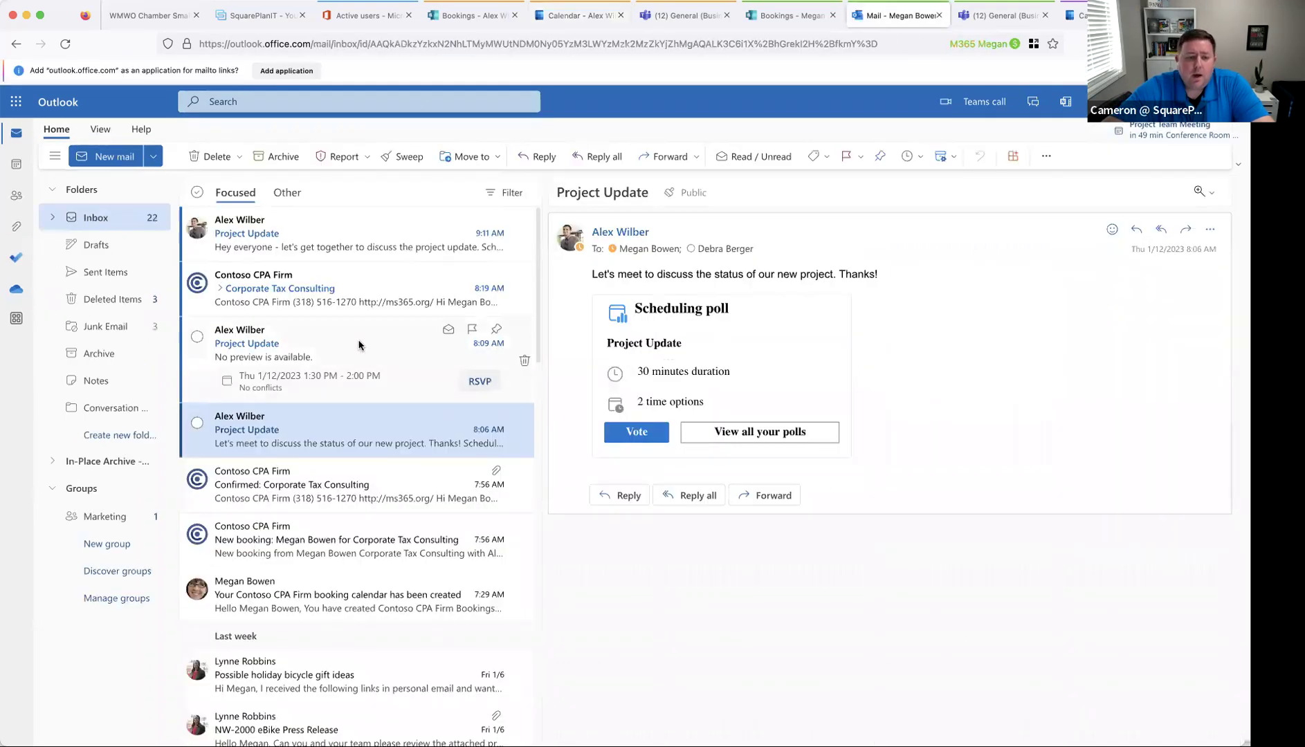
pyautogui.click(296, 244)
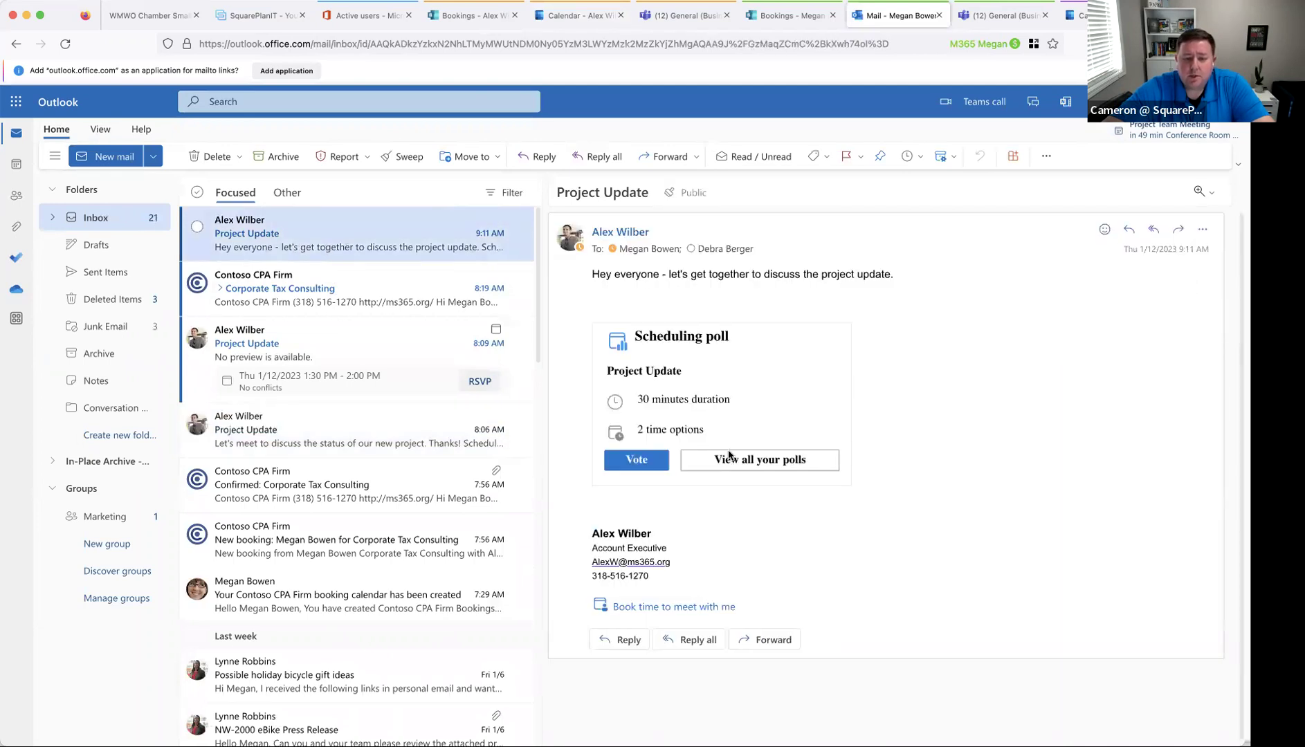
# - Vote Prefer for 1:00 PM and No for 4:00 PM on the Project Update poll
pyautogui.moveTo(650, 275); pyautogui.dragTo(893, 275)
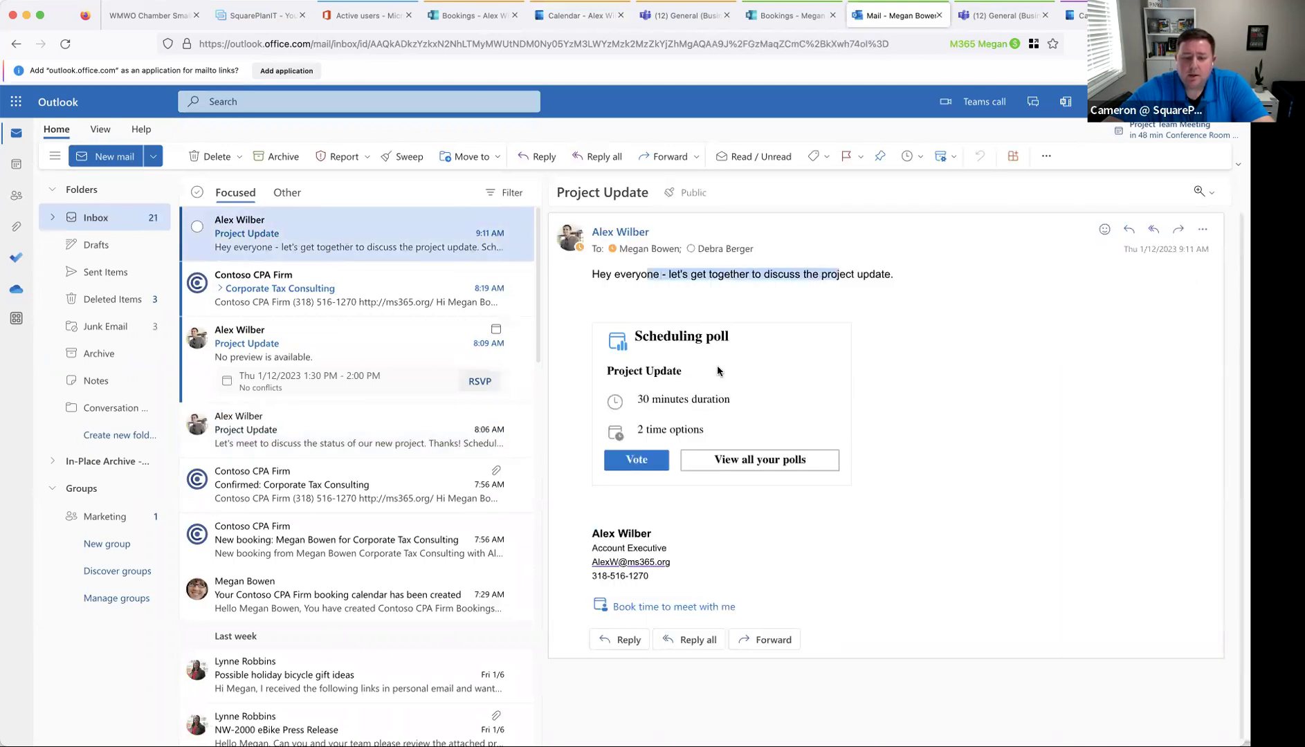
pyautogui.click(635, 459)
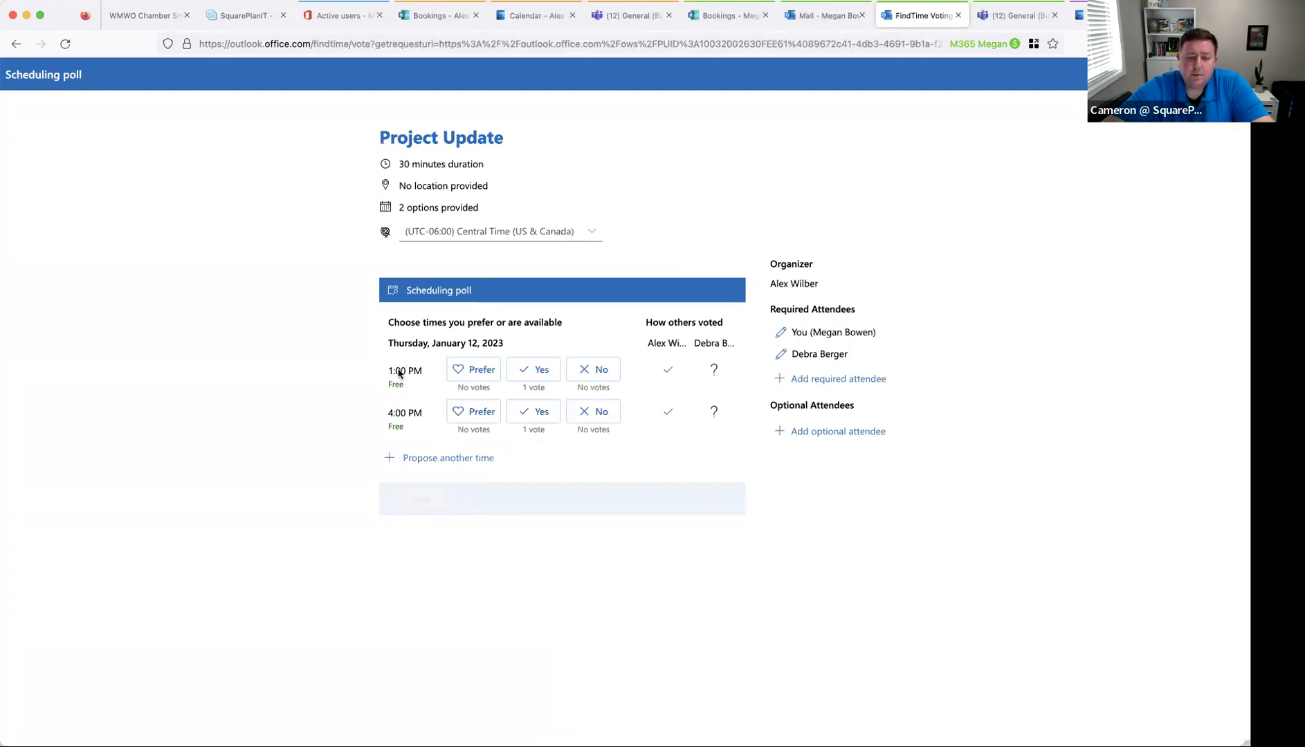
pyautogui.click(487, 373)
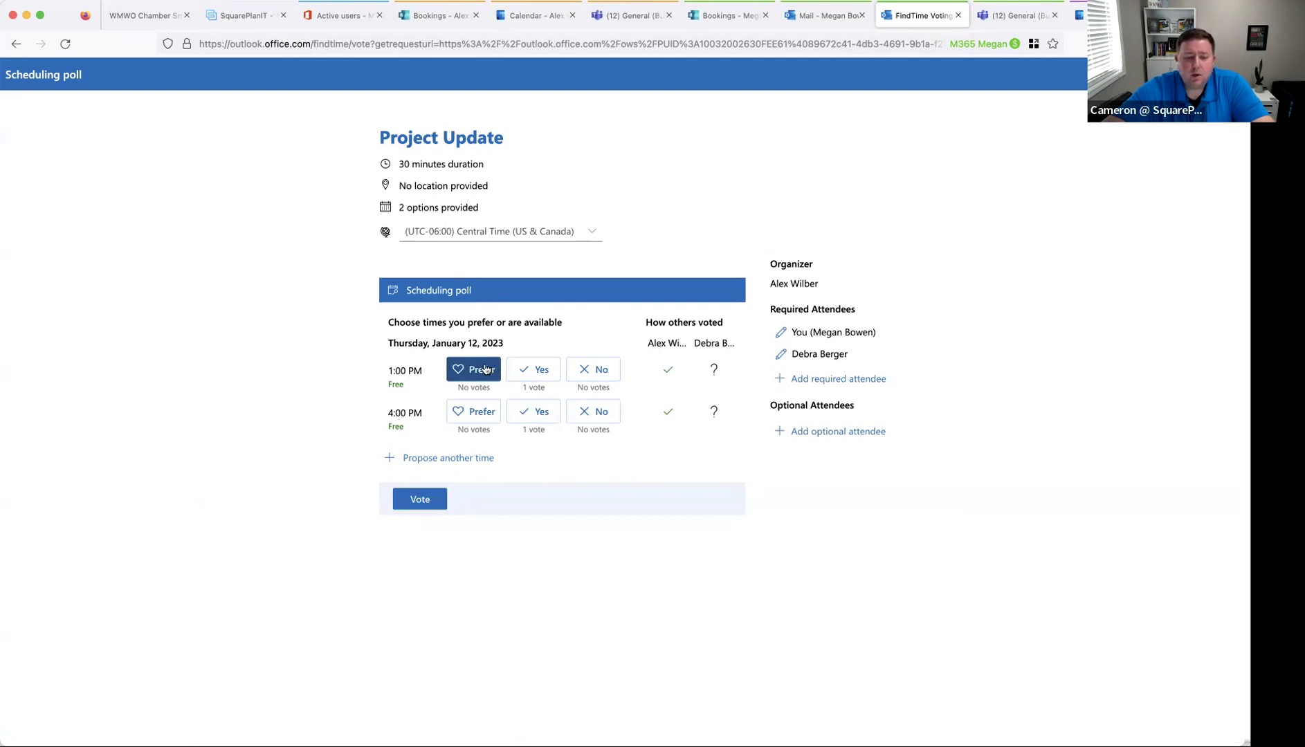
pyautogui.click(589, 413)
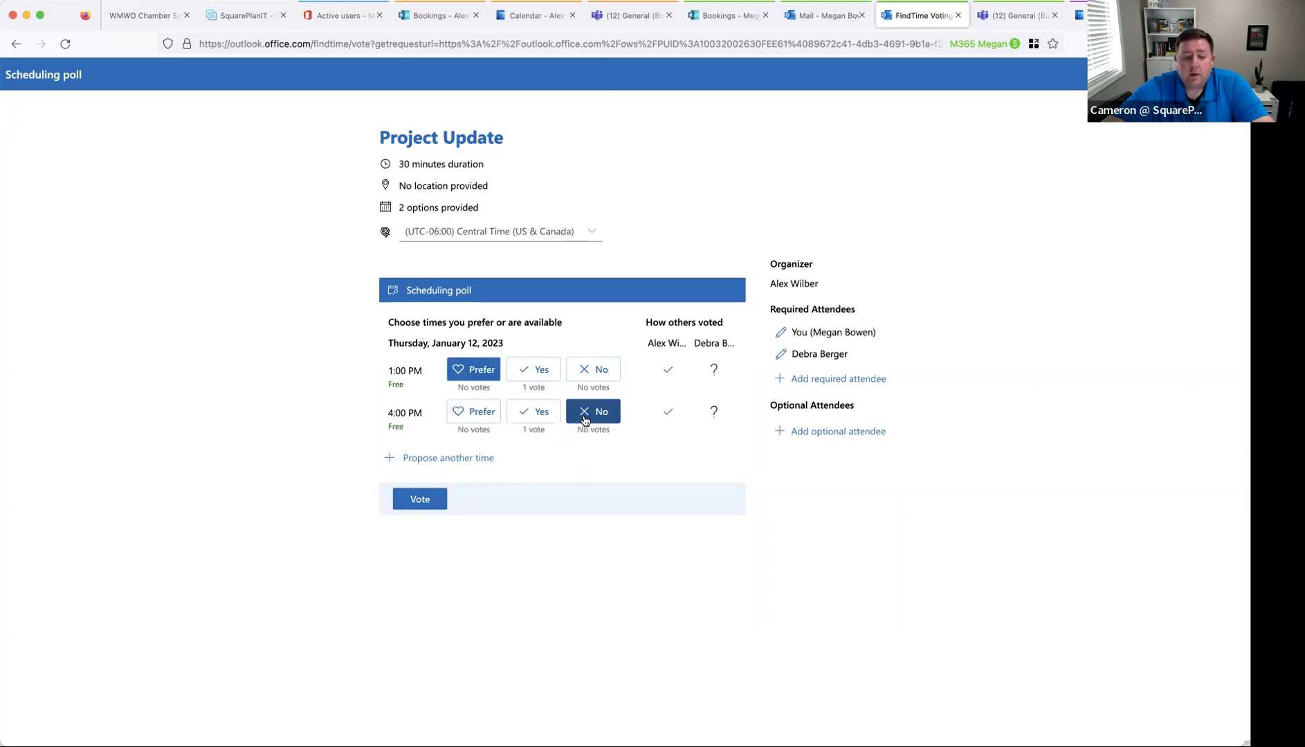
pyautogui.click(443, 501)
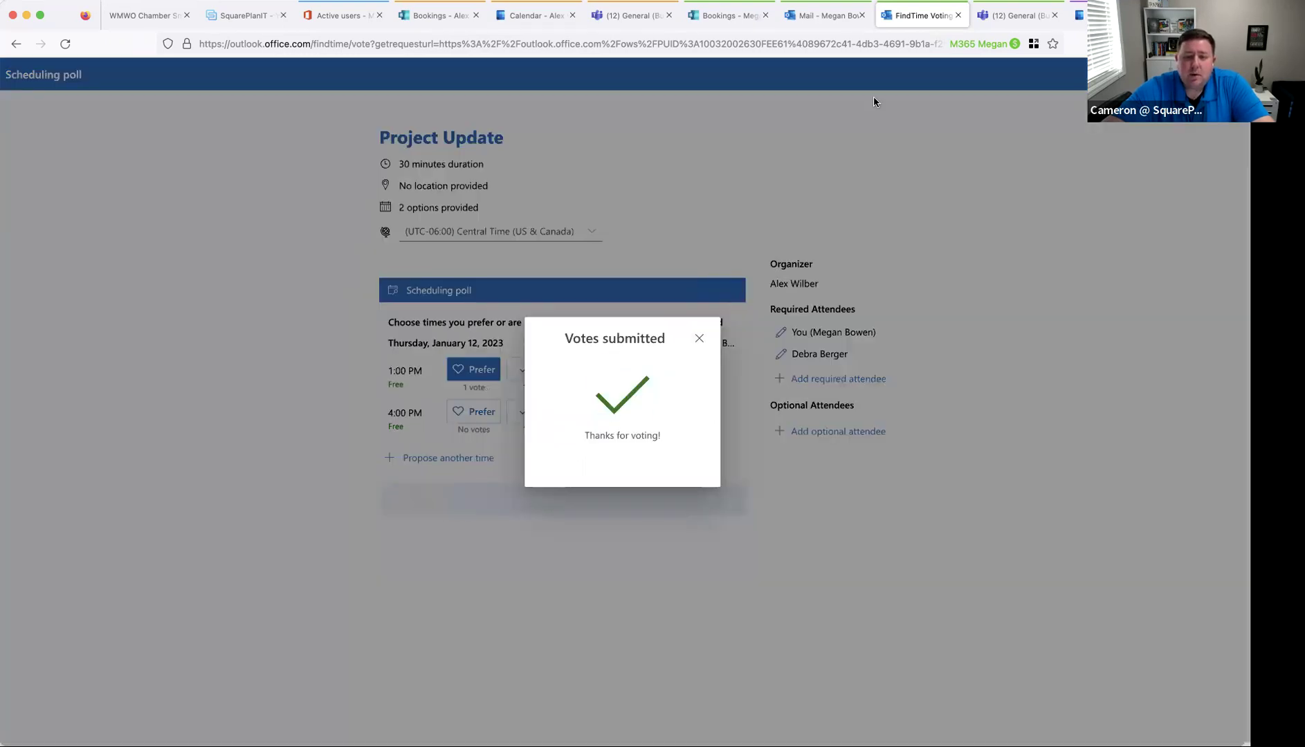
pyautogui.press('super+w')
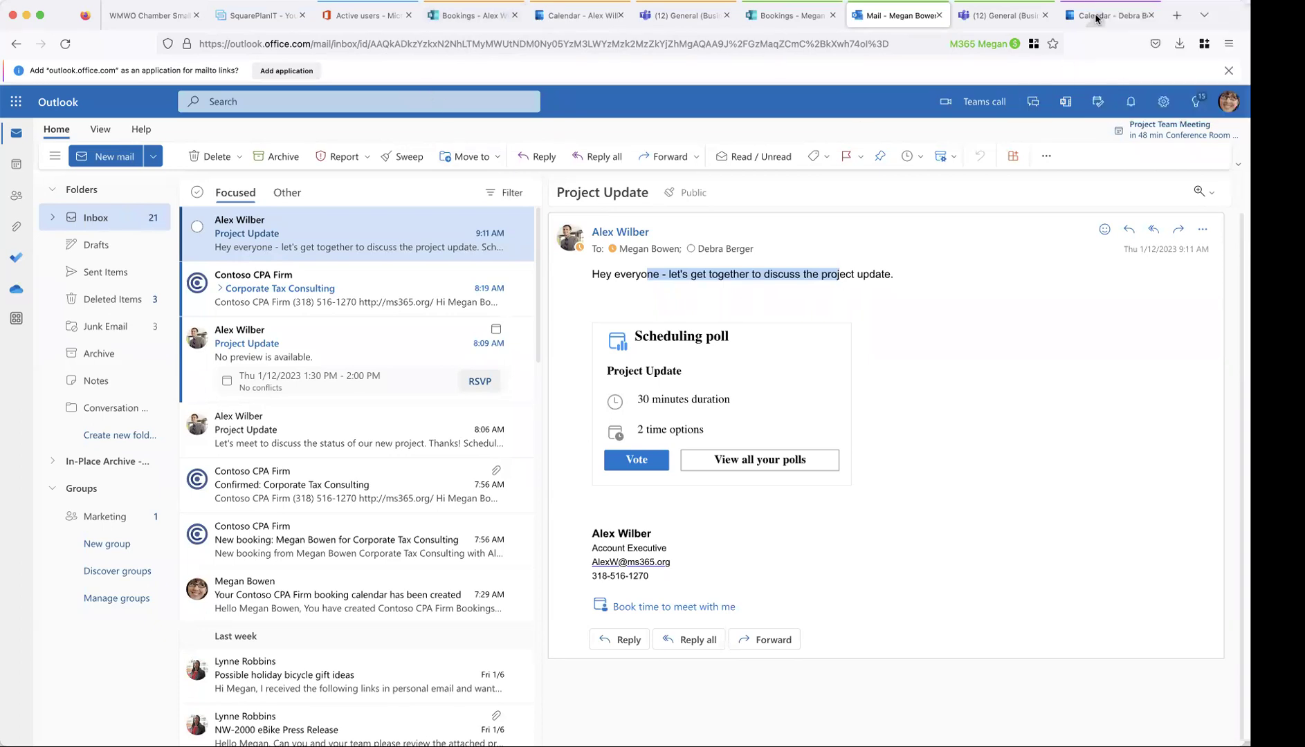
# - As the second colleague, vote Yes for both the 1:00 PM and 4:00 PM slots
pyautogui.click(1096, 19)
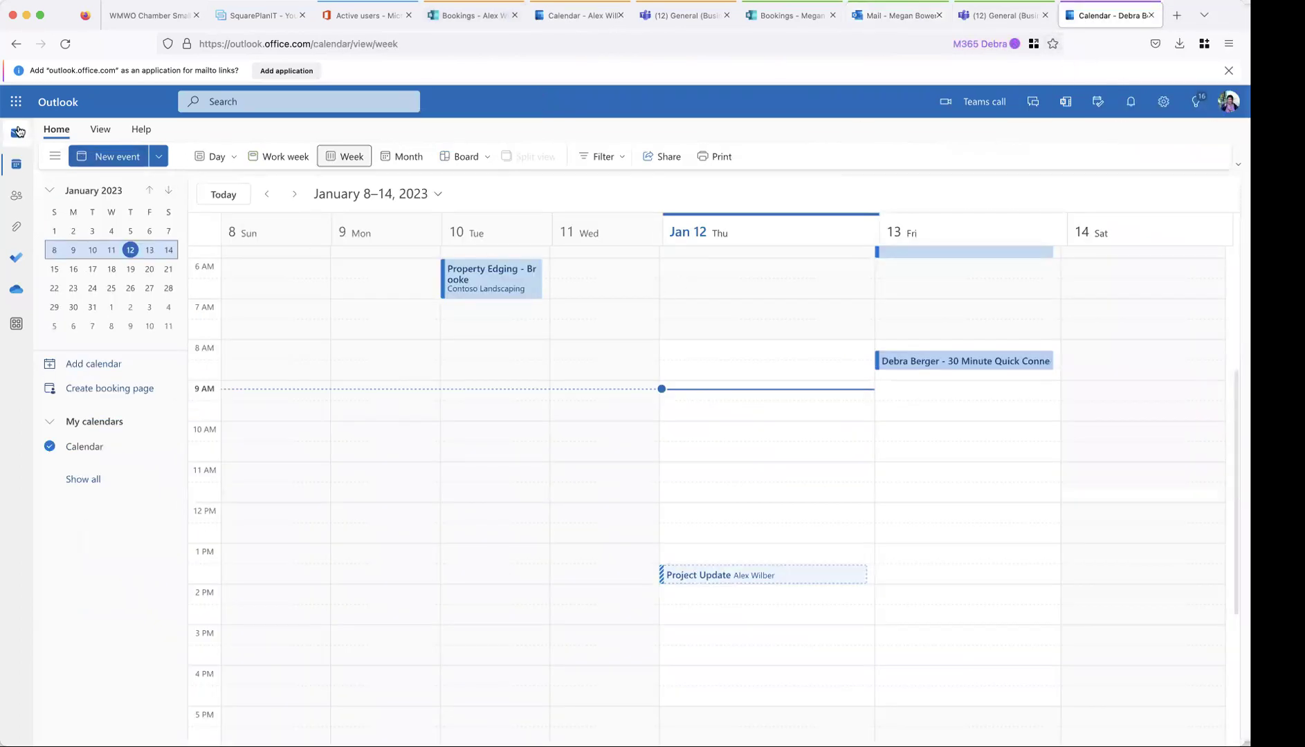
pyautogui.click(275, 233)
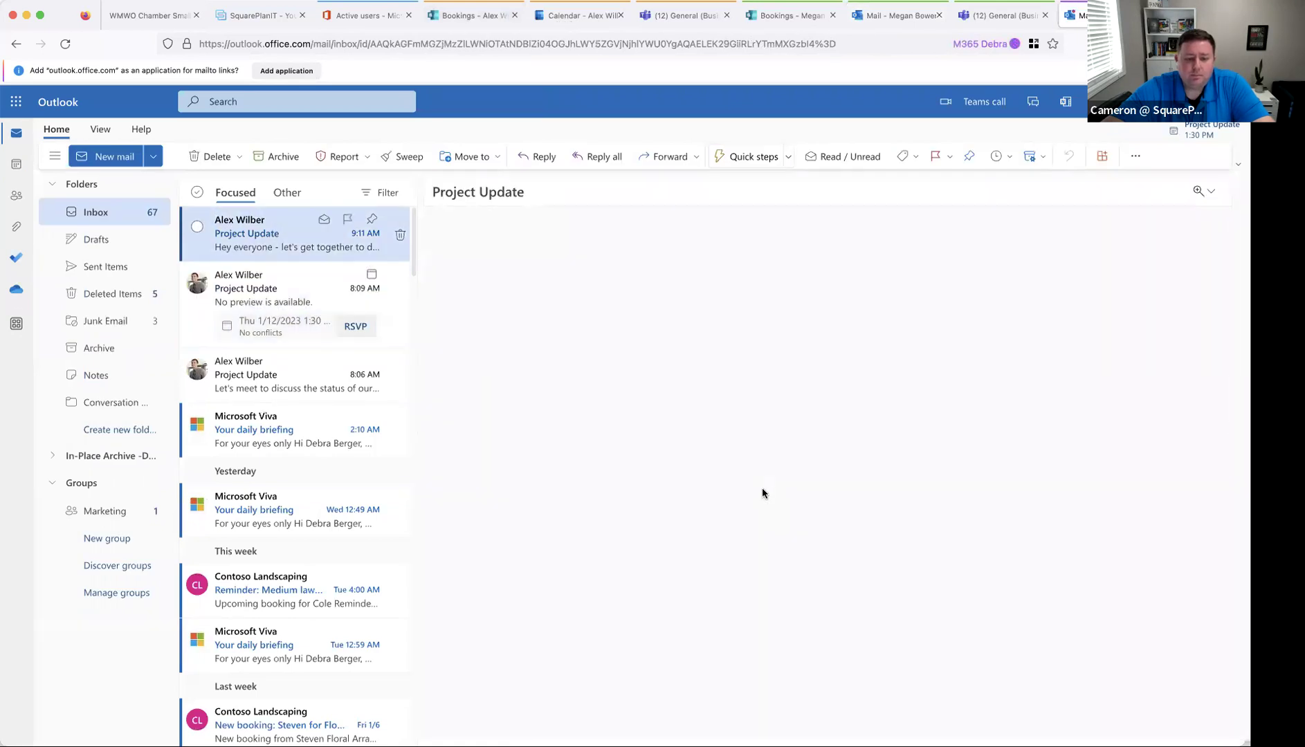
pyautogui.click(522, 460)
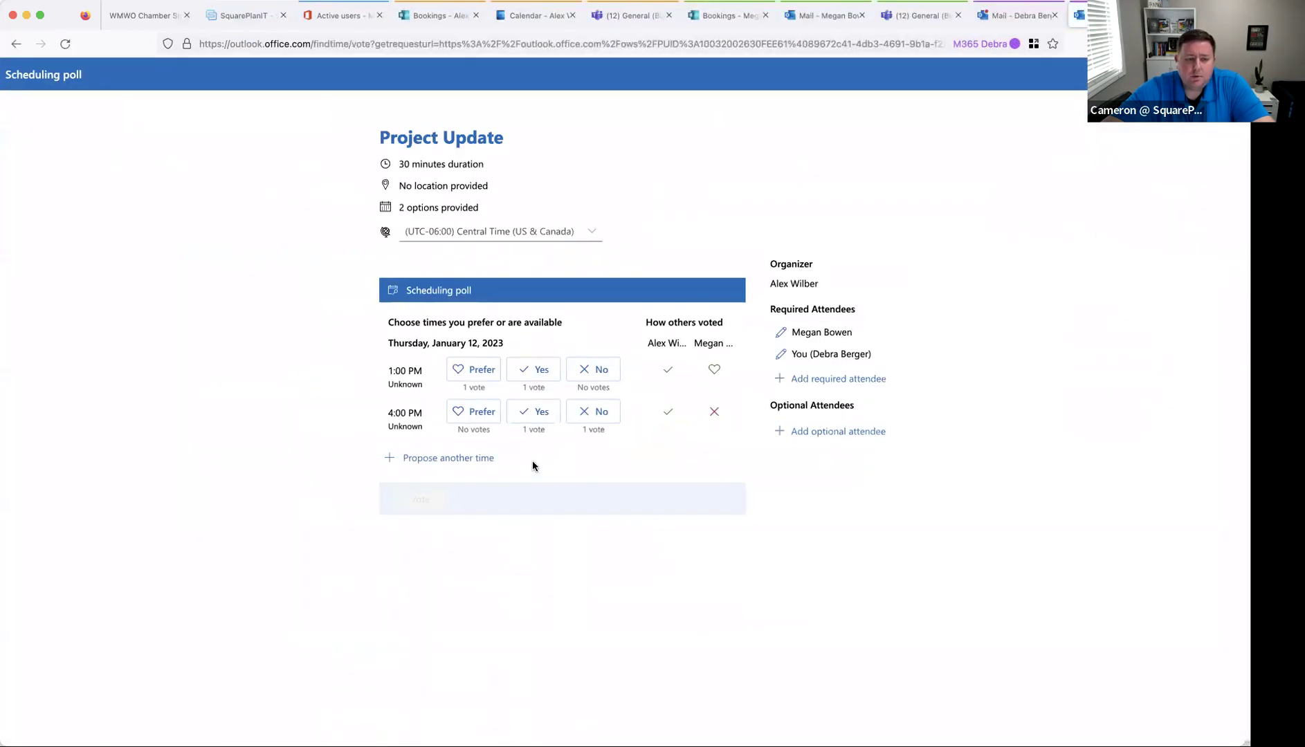
pyautogui.click(534, 369)
pyautogui.click(534, 411)
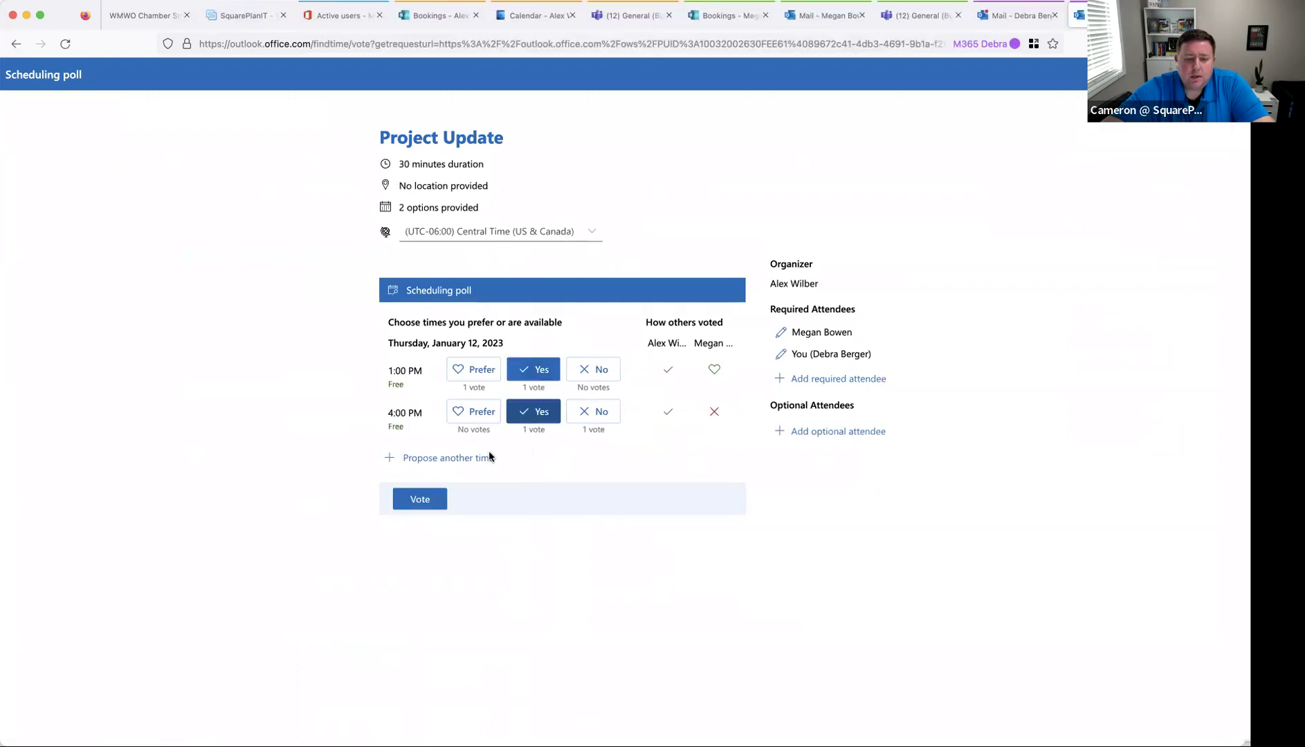
pyautogui.click(432, 501)
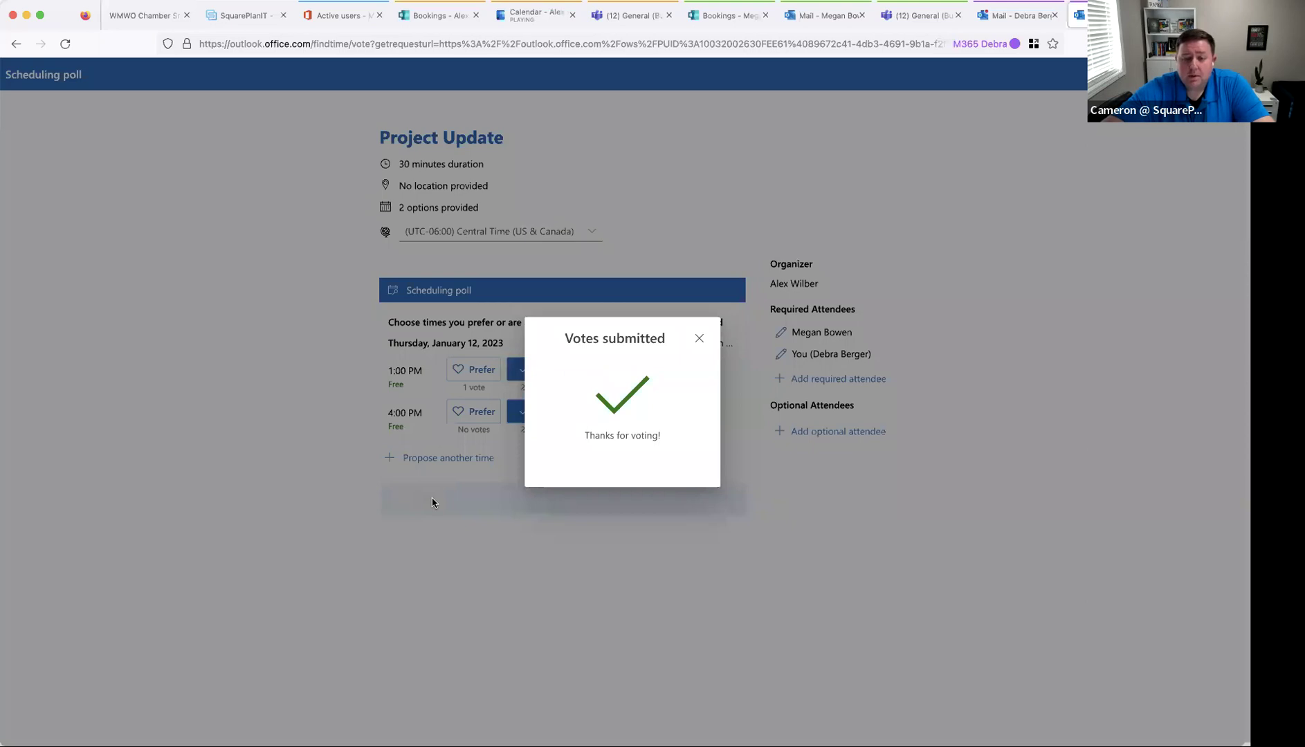
pyautogui.press('super+w')
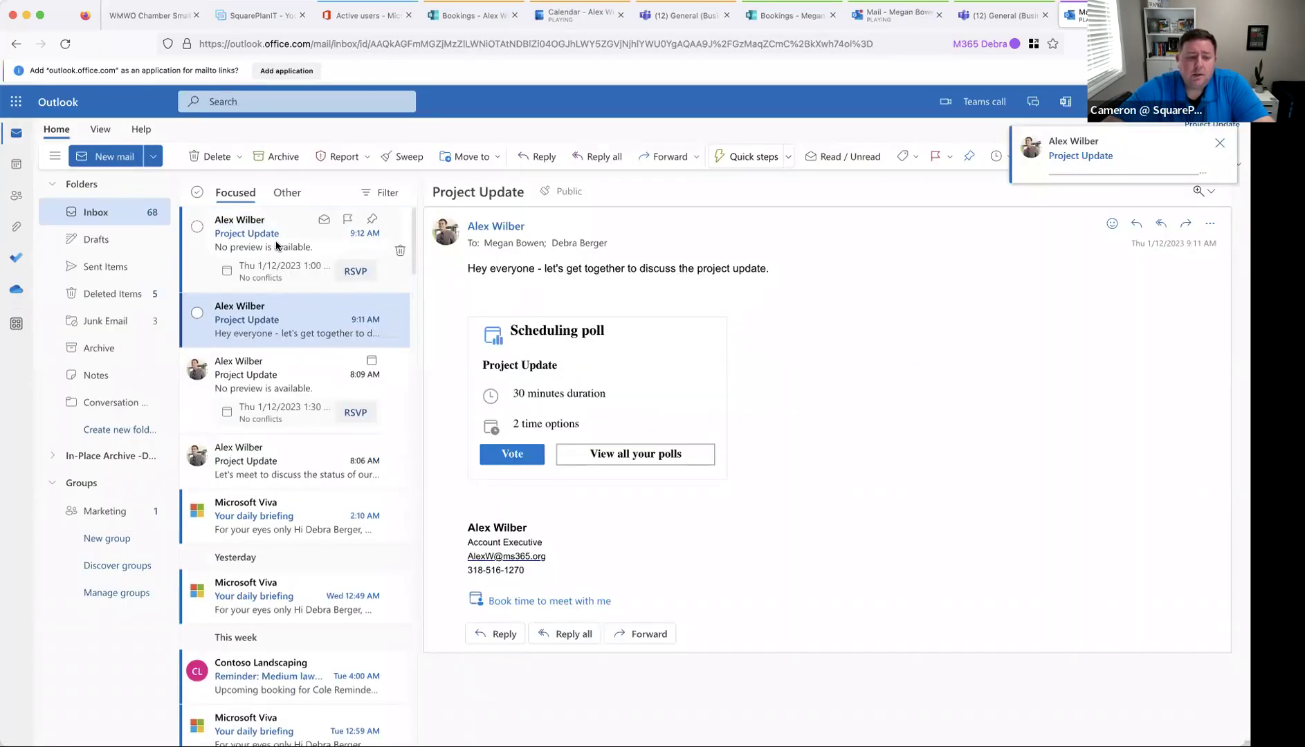
# - Accept the 1:00 PM Project Update invite, then return to the organiser's inbox
pyautogui.click(276, 250)
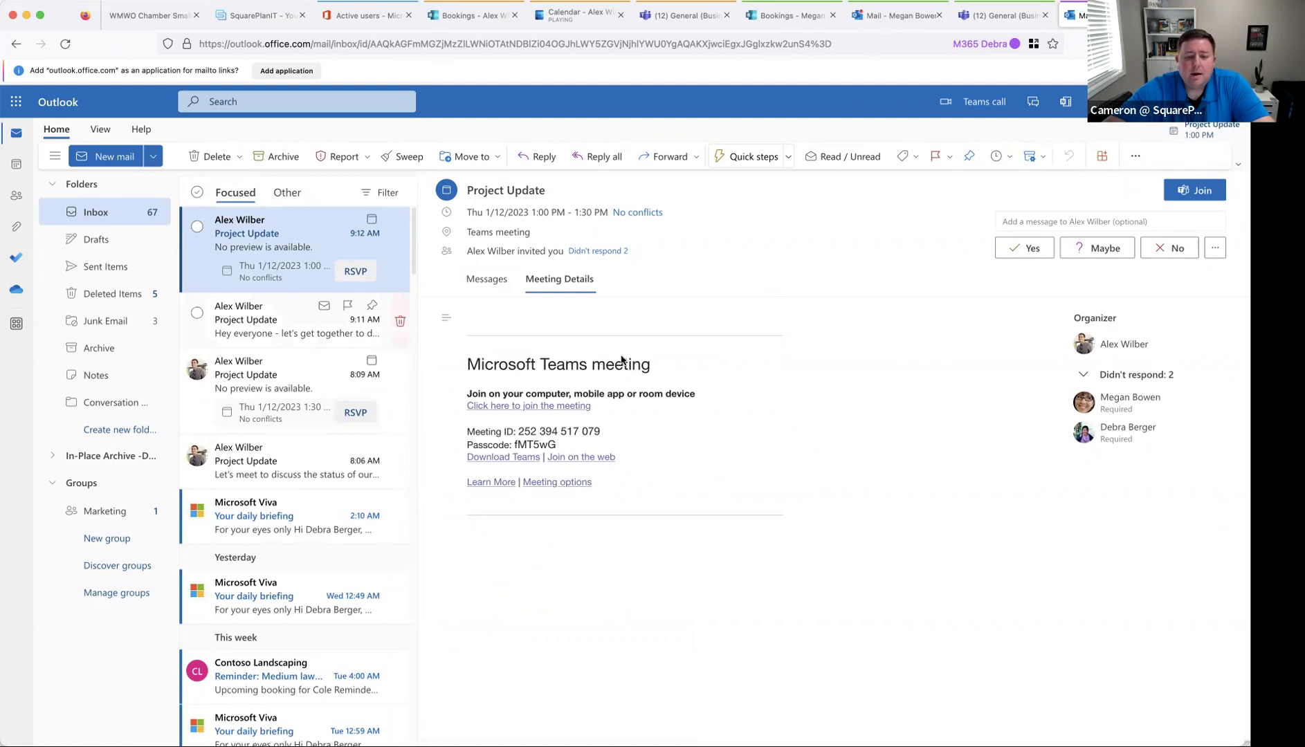
pyautogui.click(365, 273)
pyautogui.click(420, 500)
pyautogui.click(582, 15)
pyautogui.click(14, 116)
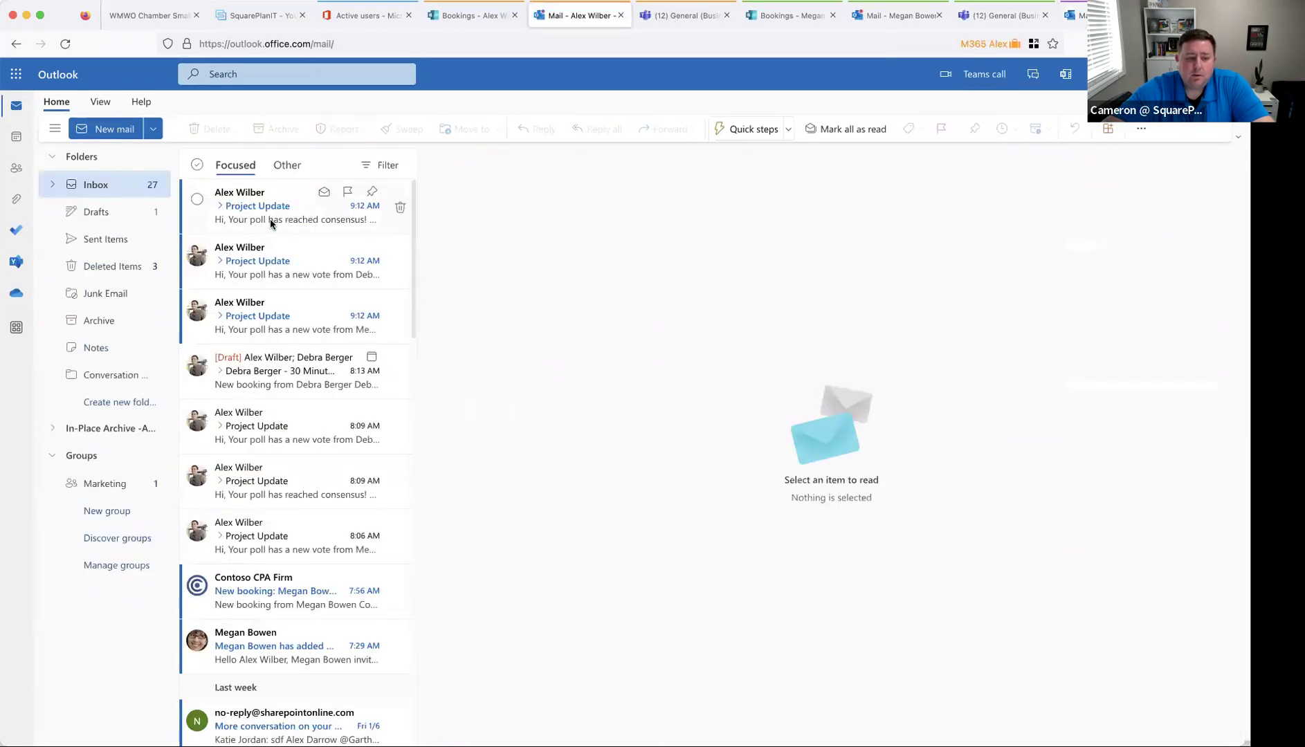
# - Read the consensus email and check the Project Update events on Thursday, January 12 at 1:00 PM
pyautogui.click(297, 218)
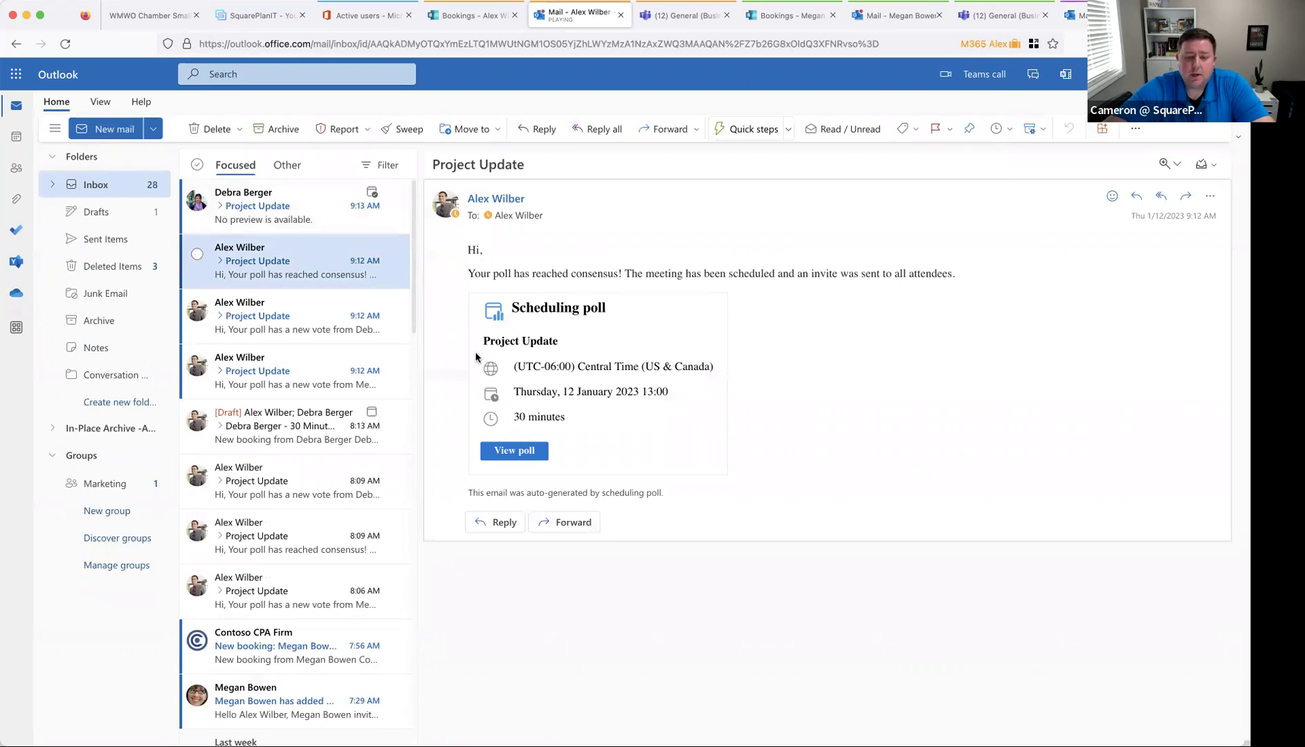
pyautogui.click(15, 138)
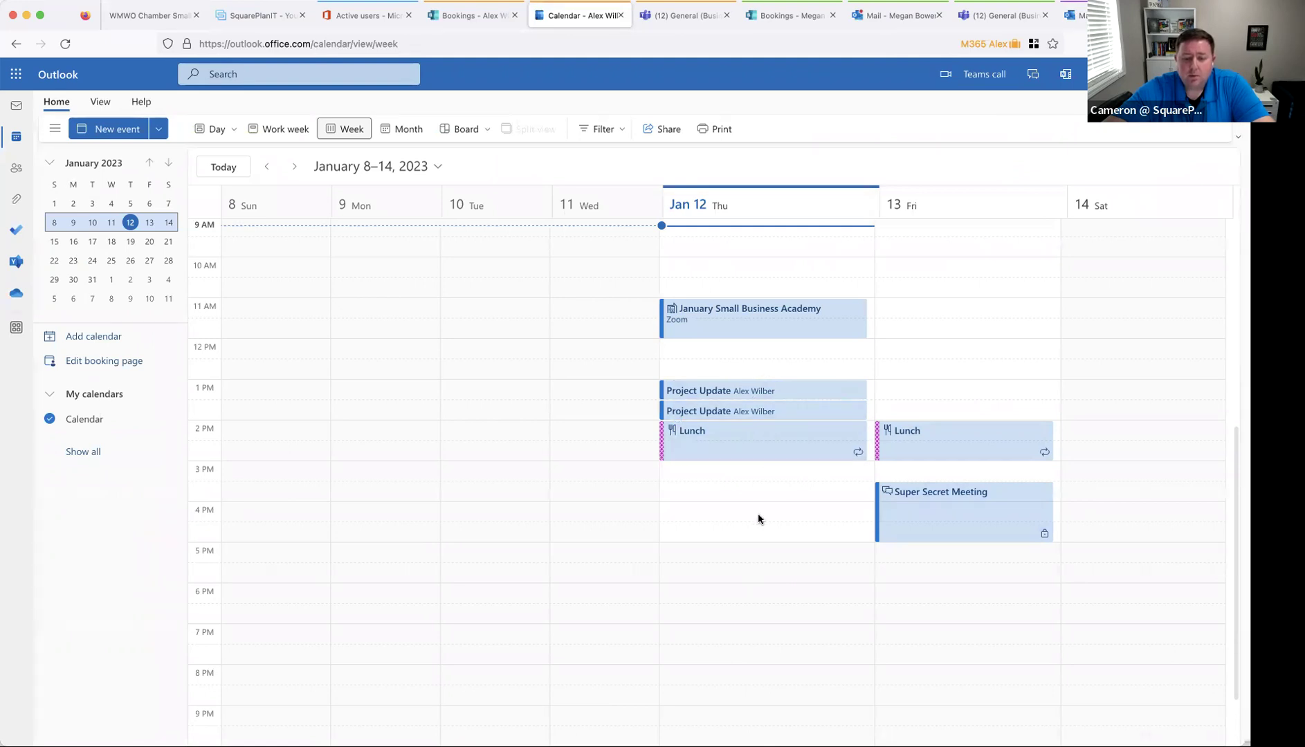
pyautogui.click(790, 411)
pyautogui.click(767, 398)
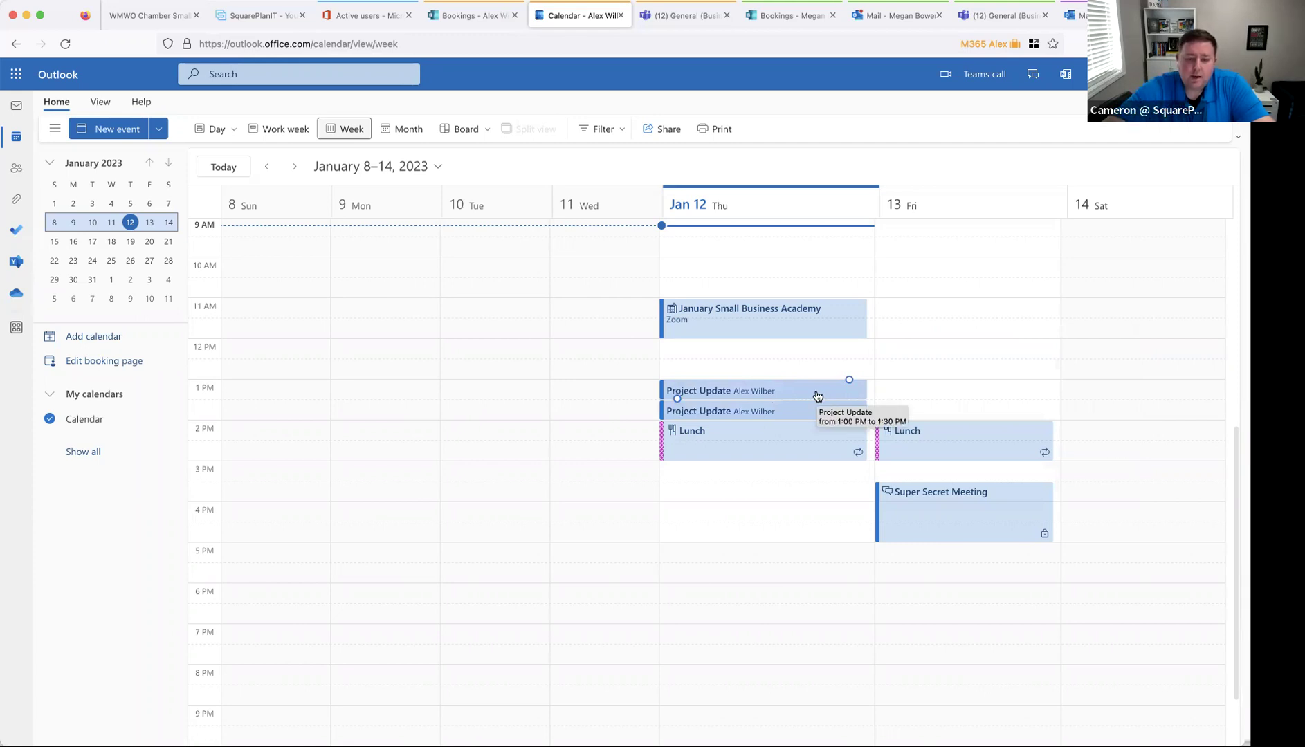
pyautogui.click(755, 393)
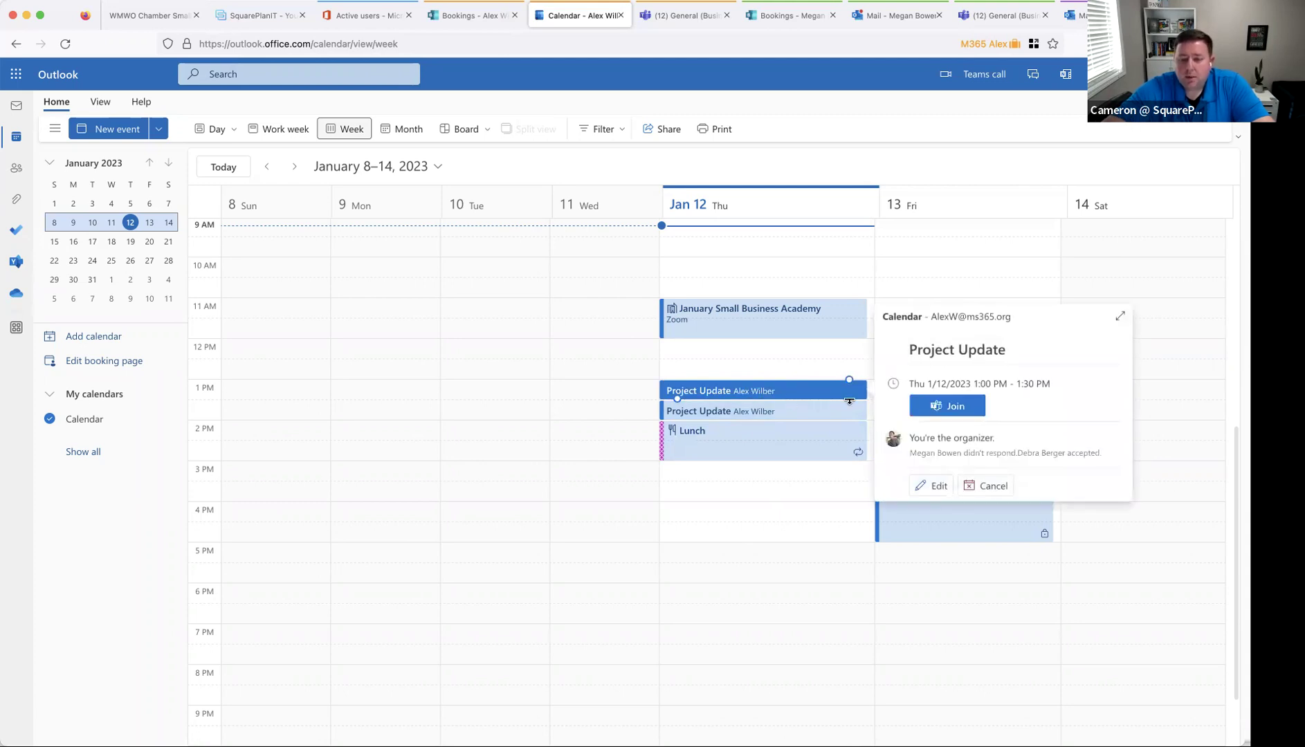
pyautogui.click(766, 372)
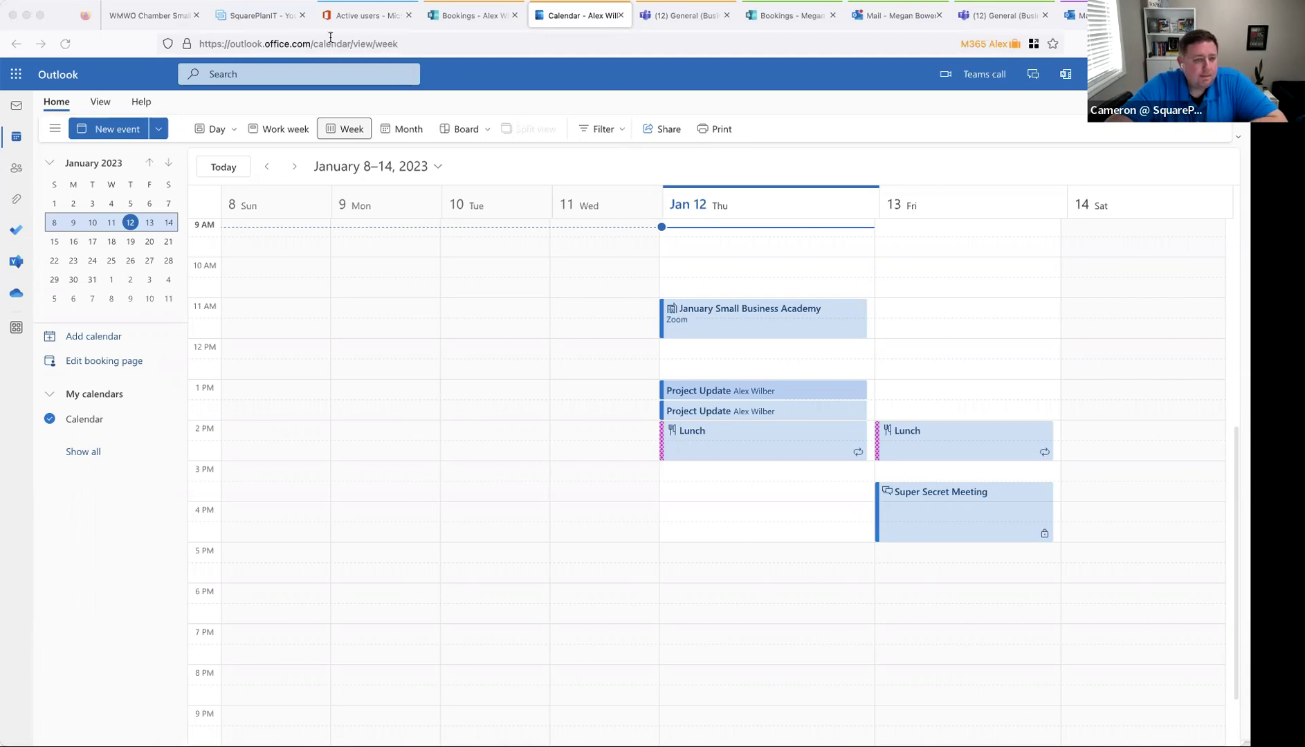
# - Switch to the browser tab showing the FINDTIME presentation slide
pyautogui.click(158, 15)
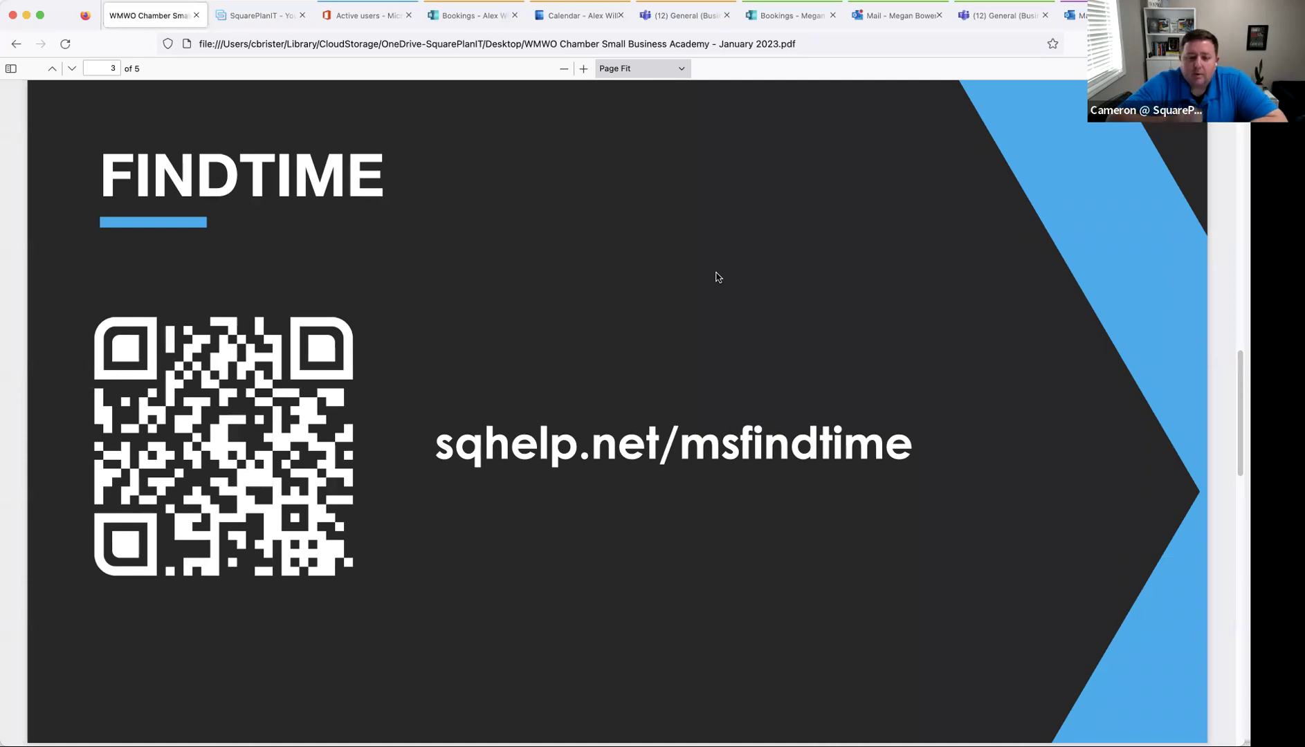
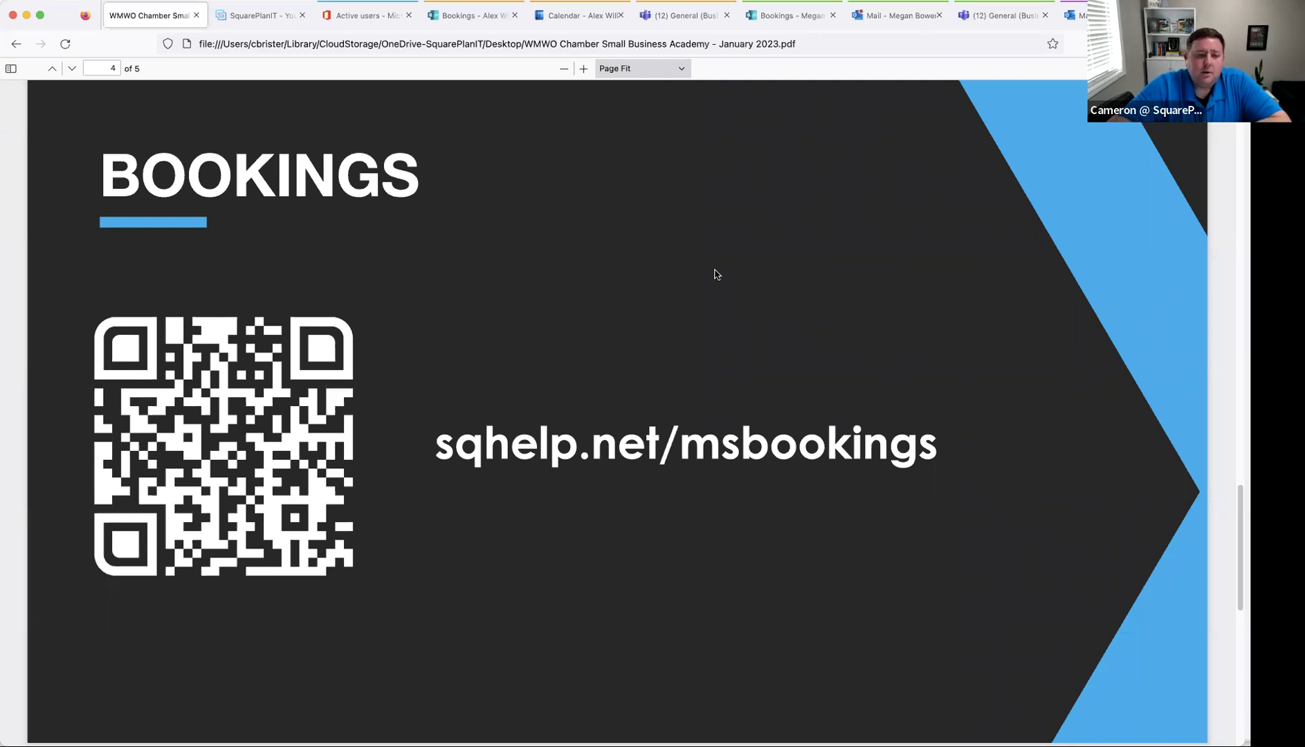
# - Open the Schedule a Discovery Call window on the SquarePlanIT website
pyautogui.click(261, 21)
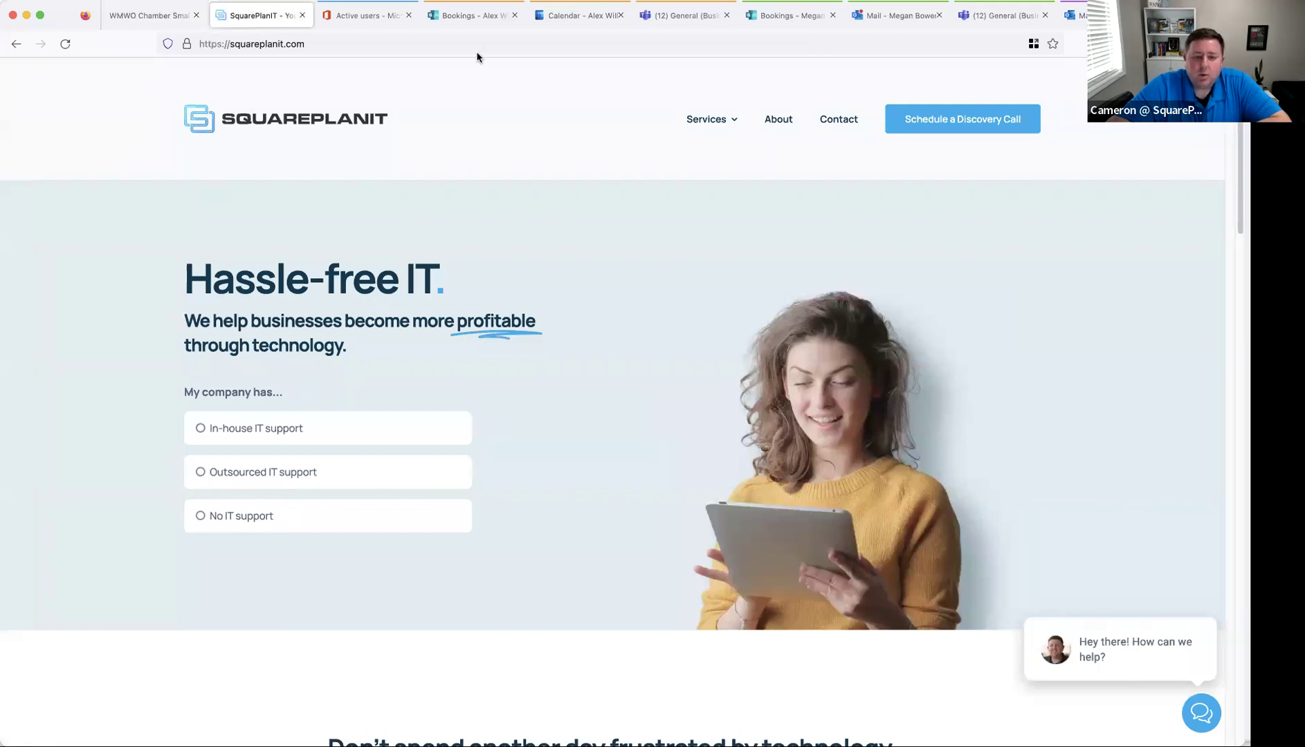
pyautogui.click(974, 124)
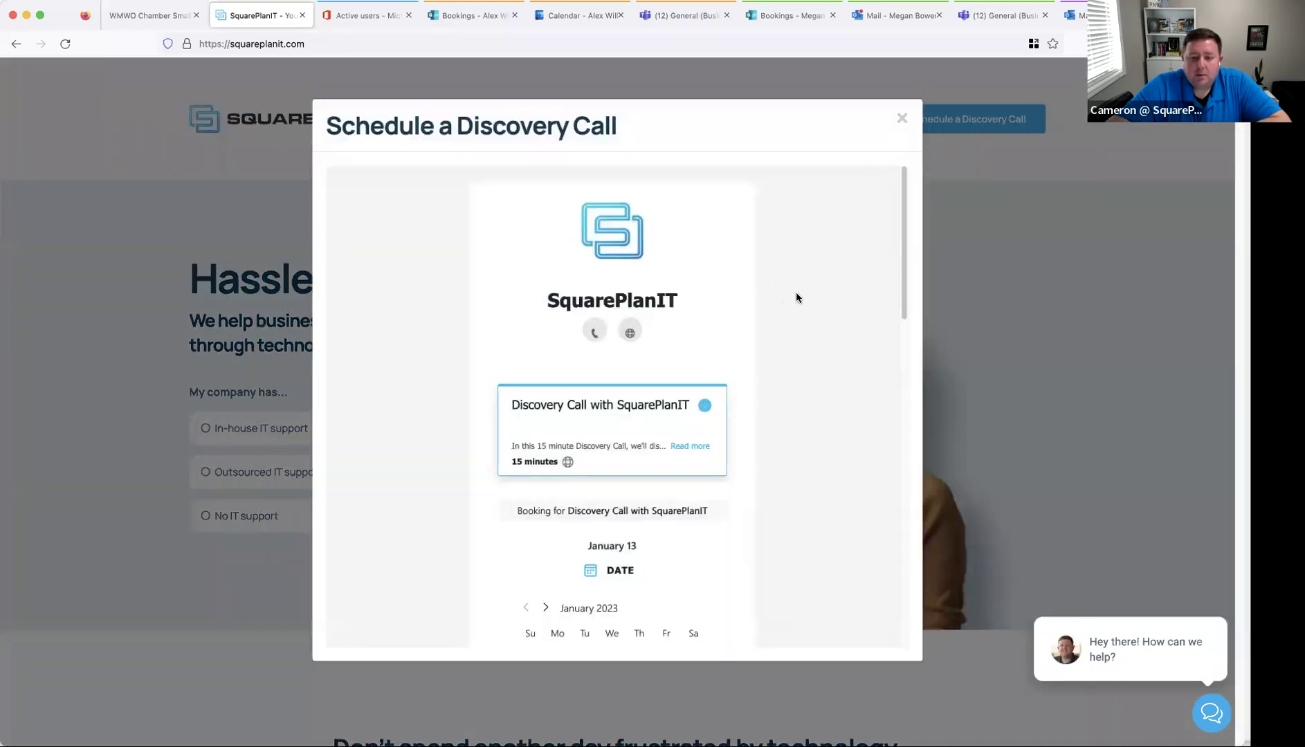
pyautogui.scroll(-3, 796, 298)
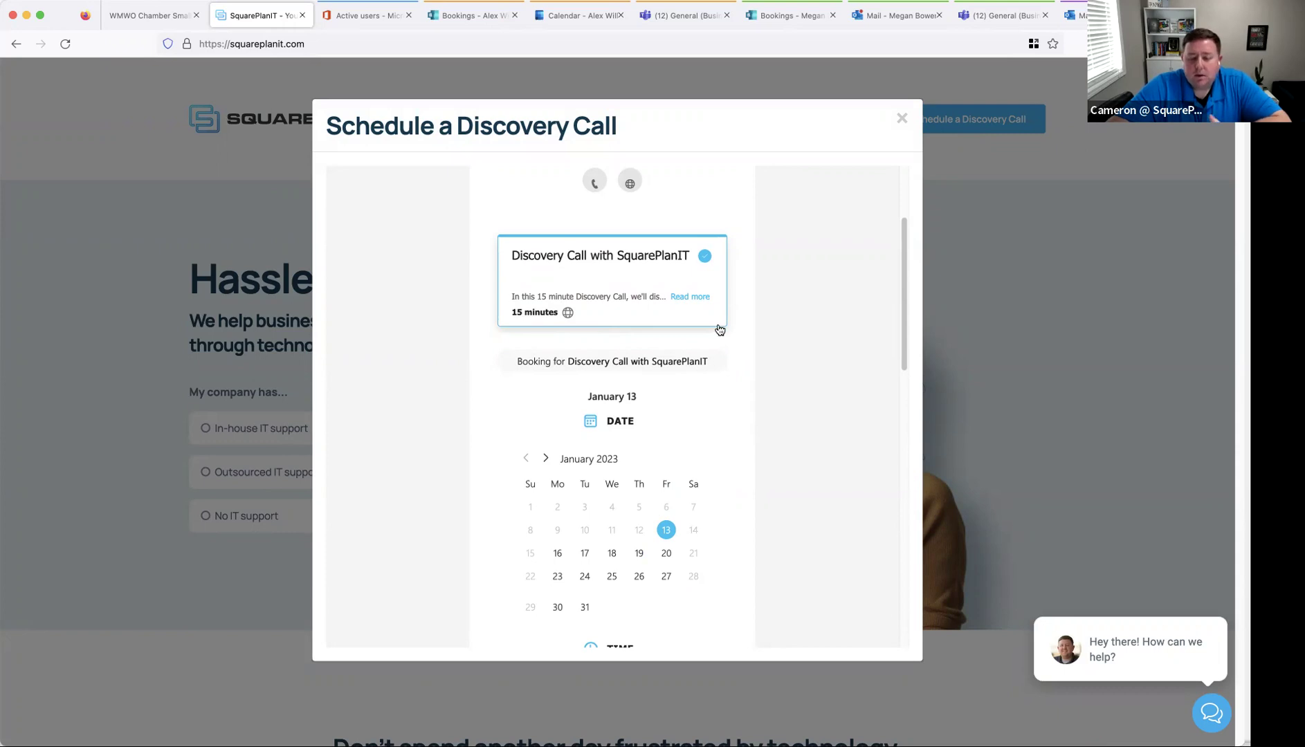
pyautogui.scroll(-1, 720, 330)
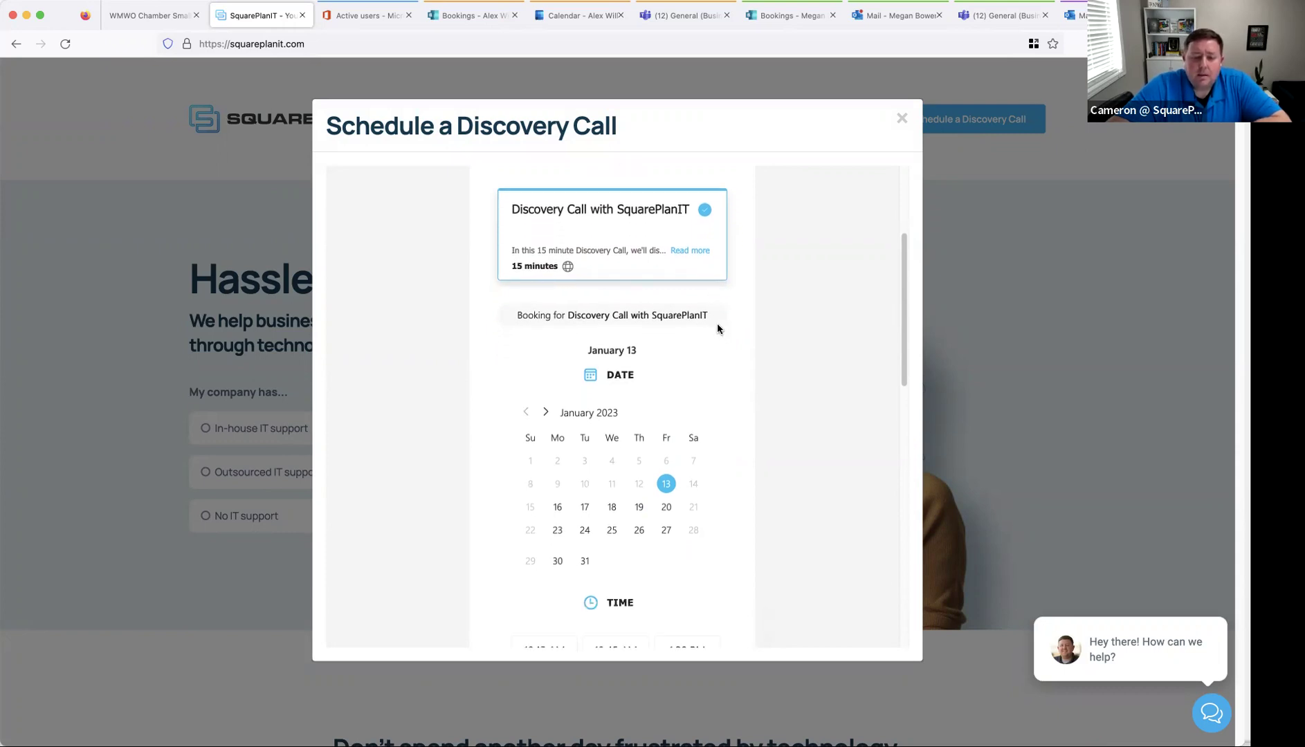
pyautogui.scroll(-1, 688, 401)
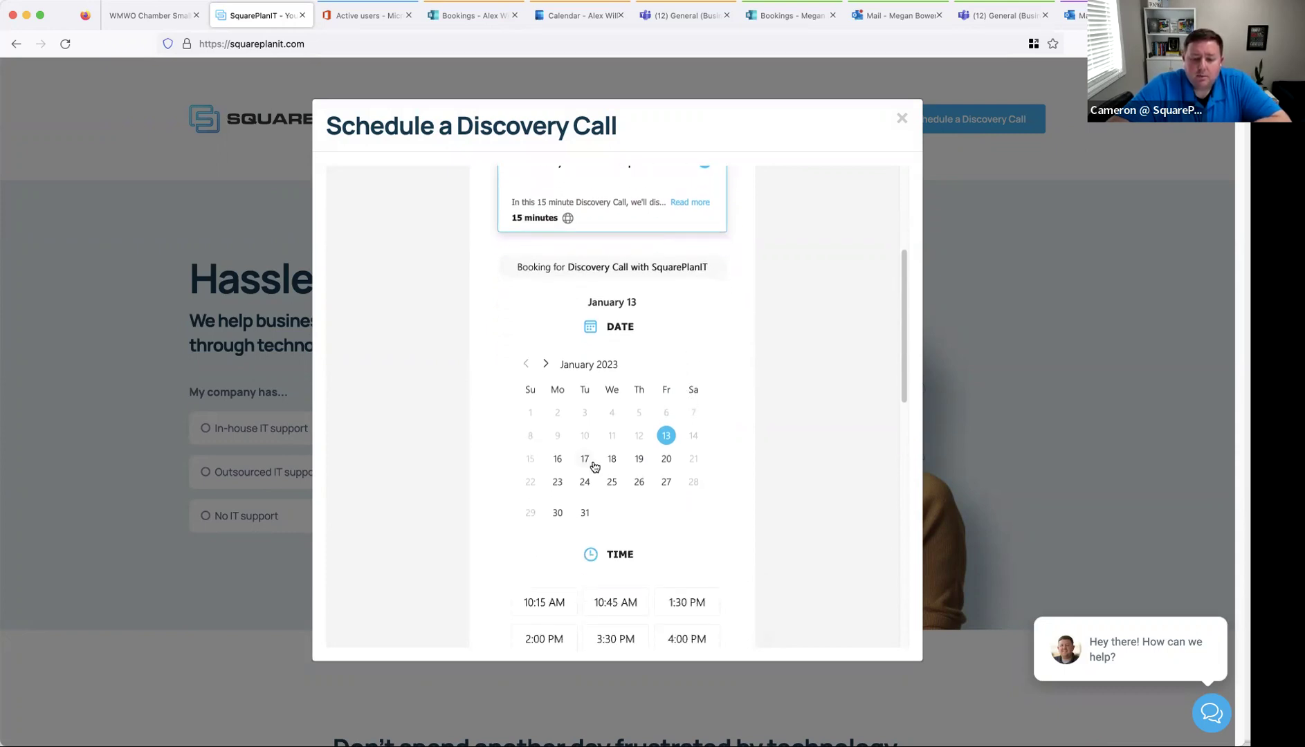
# - Pick January 17 at 9:30 AM and look over the details form
pyautogui.click(586, 461)
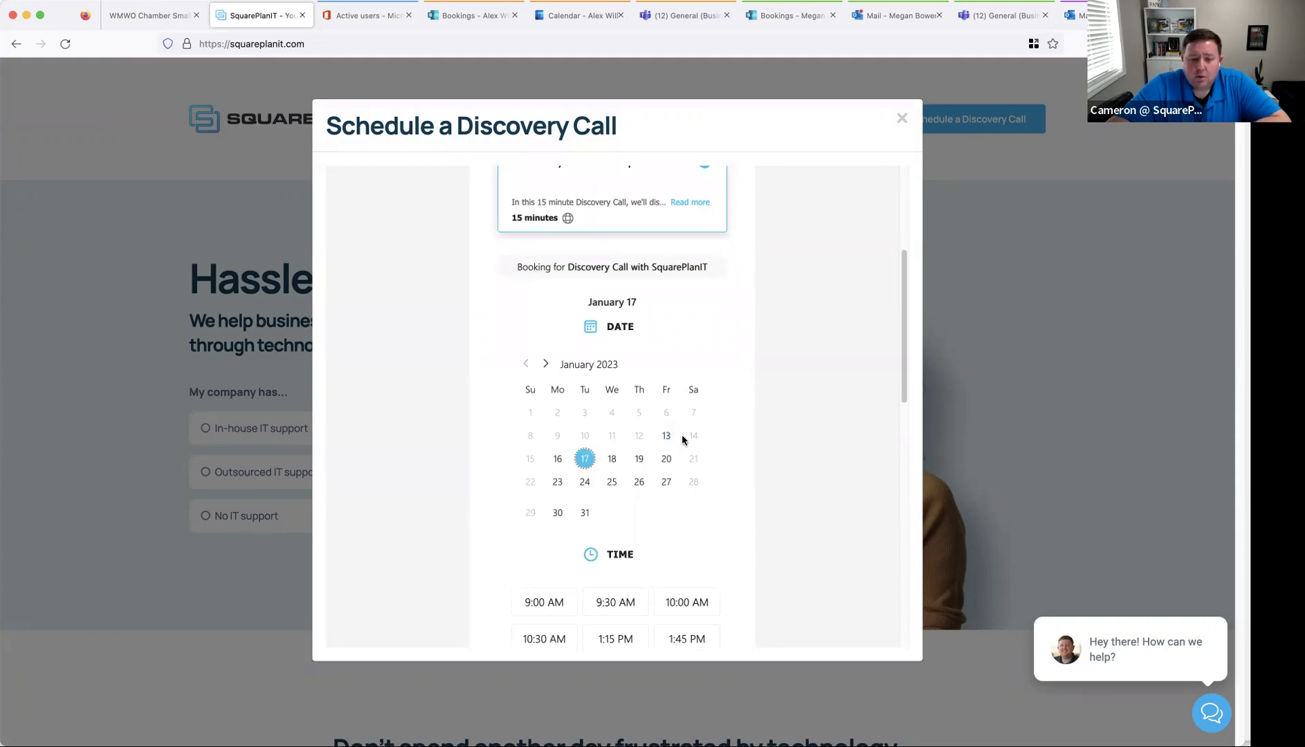
pyautogui.scroll(-3, 686, 439)
pyautogui.click(614, 439)
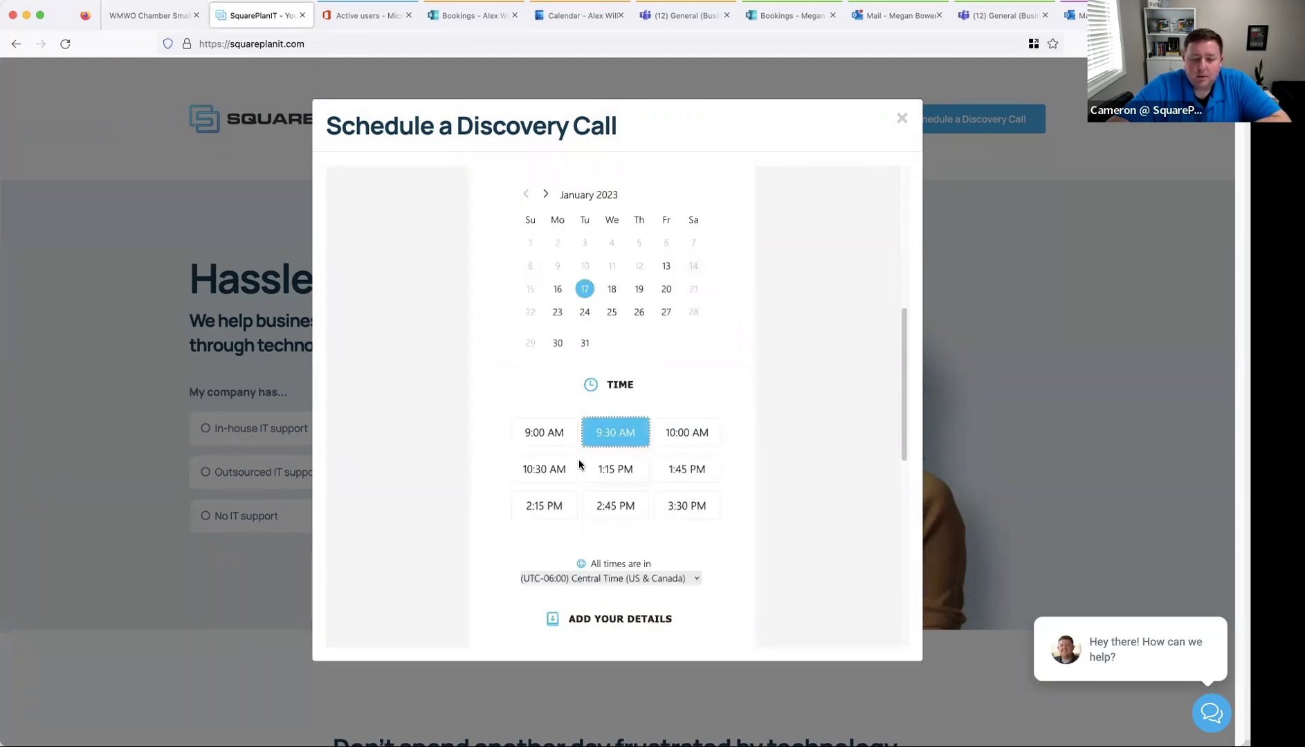
pyautogui.scroll(-4, 685, 436)
pyautogui.click(600, 440)
pyautogui.scroll(-4, 600, 441)
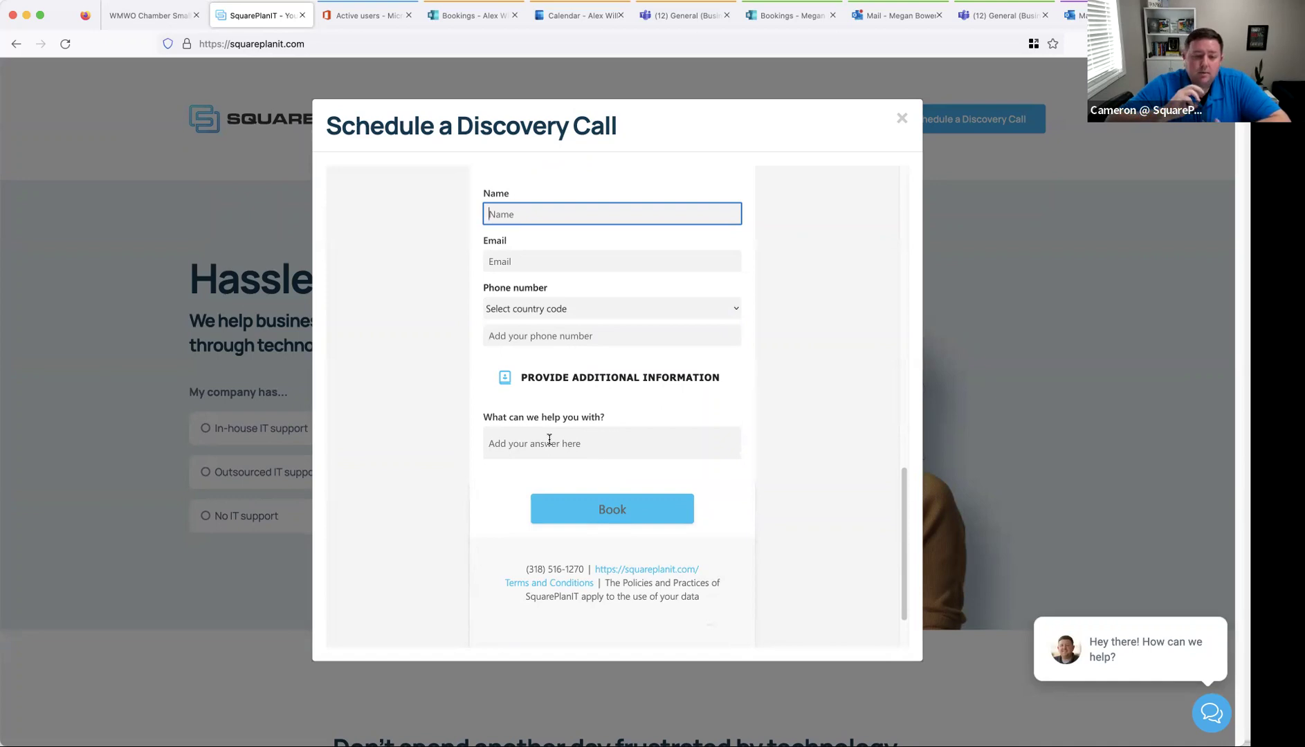
pyautogui.click(662, 339)
pyautogui.scroll(10, 719, 384)
pyautogui.scroll(1, 721, 387)
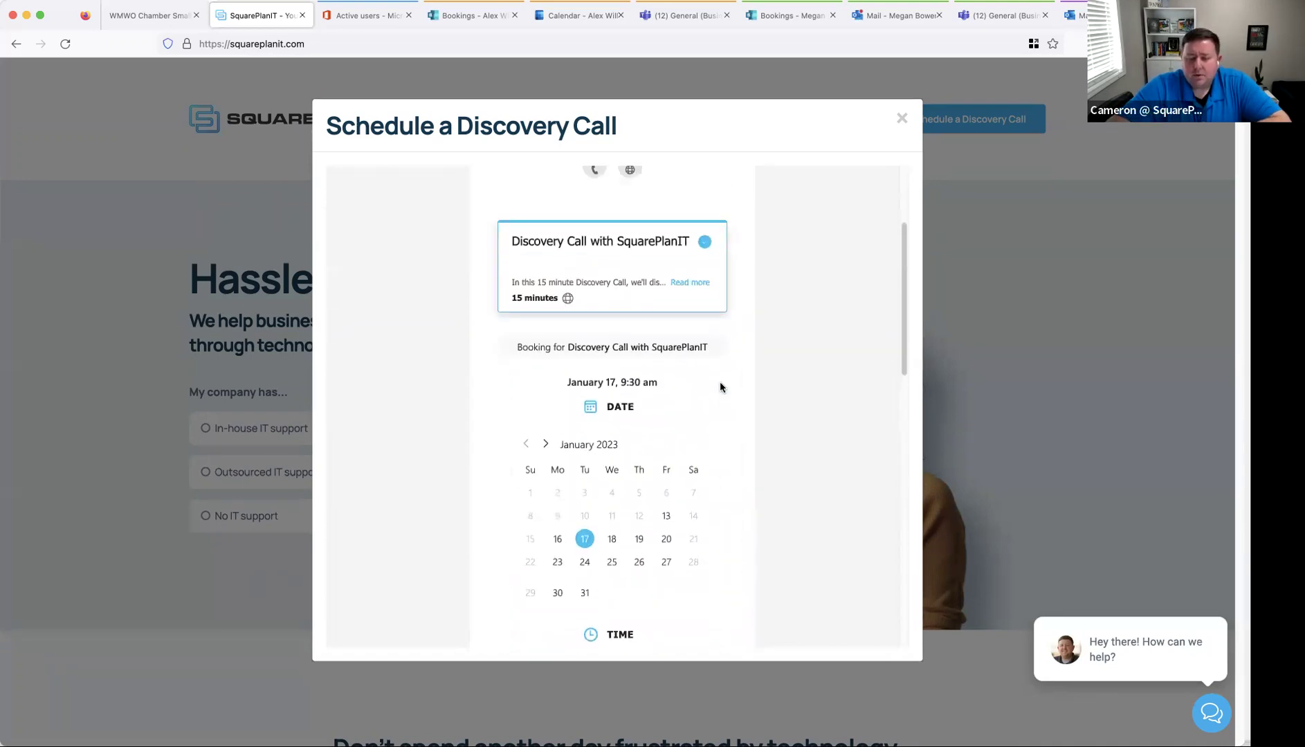
pyautogui.scroll(5, 719, 386)
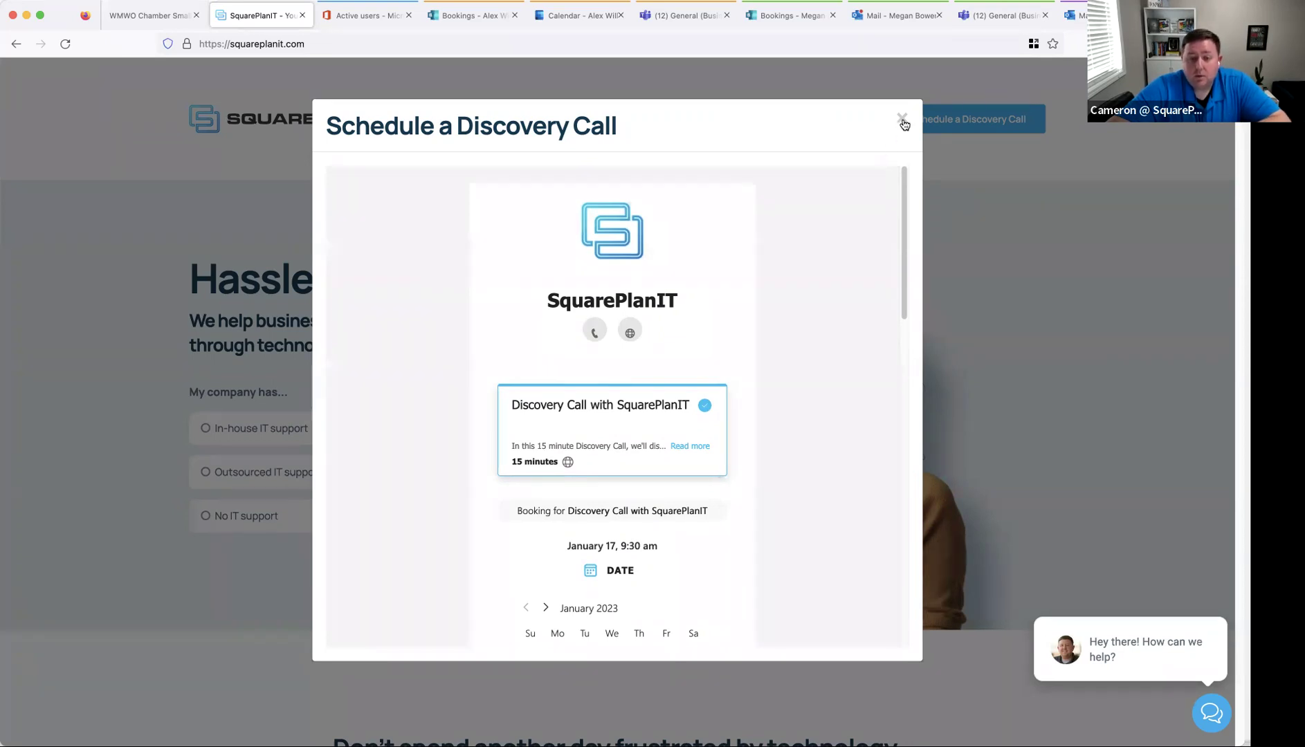
# - Close the Discovery Call window and switch to the Bookings home page
pyautogui.click(903, 122)
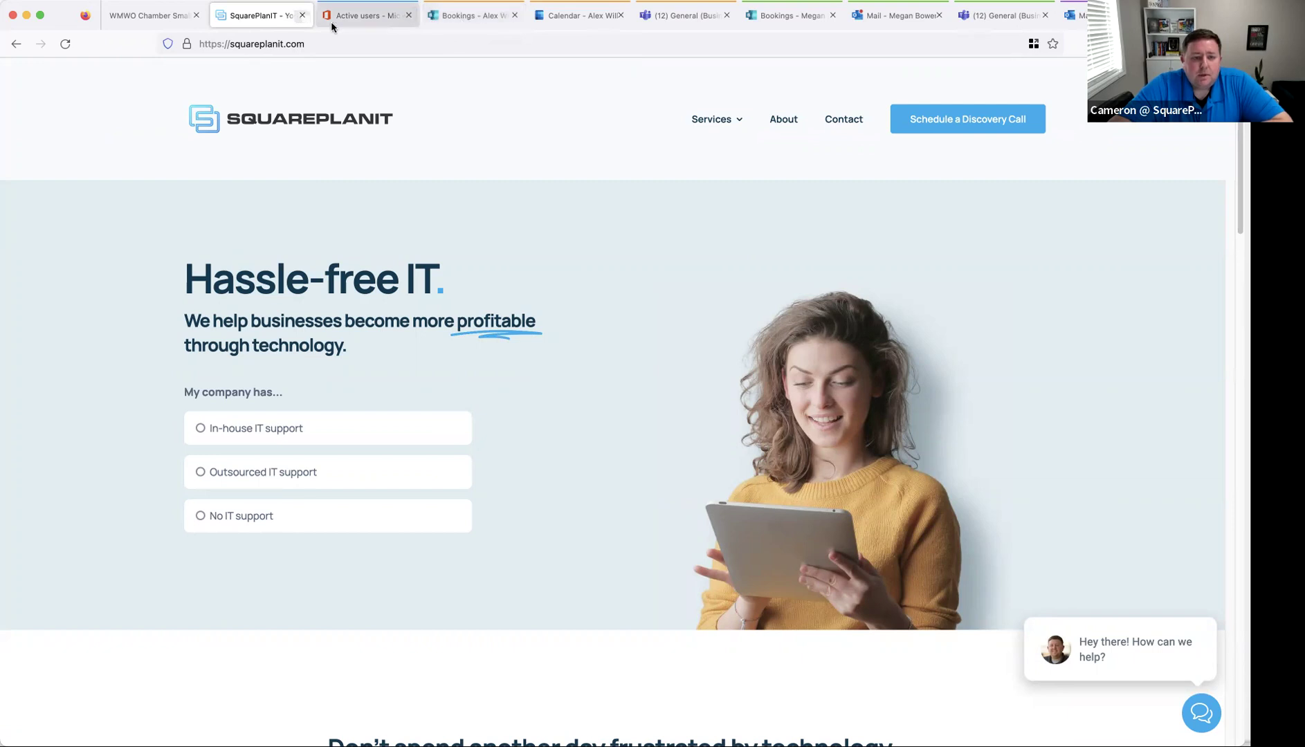
pyautogui.click(444, 17)
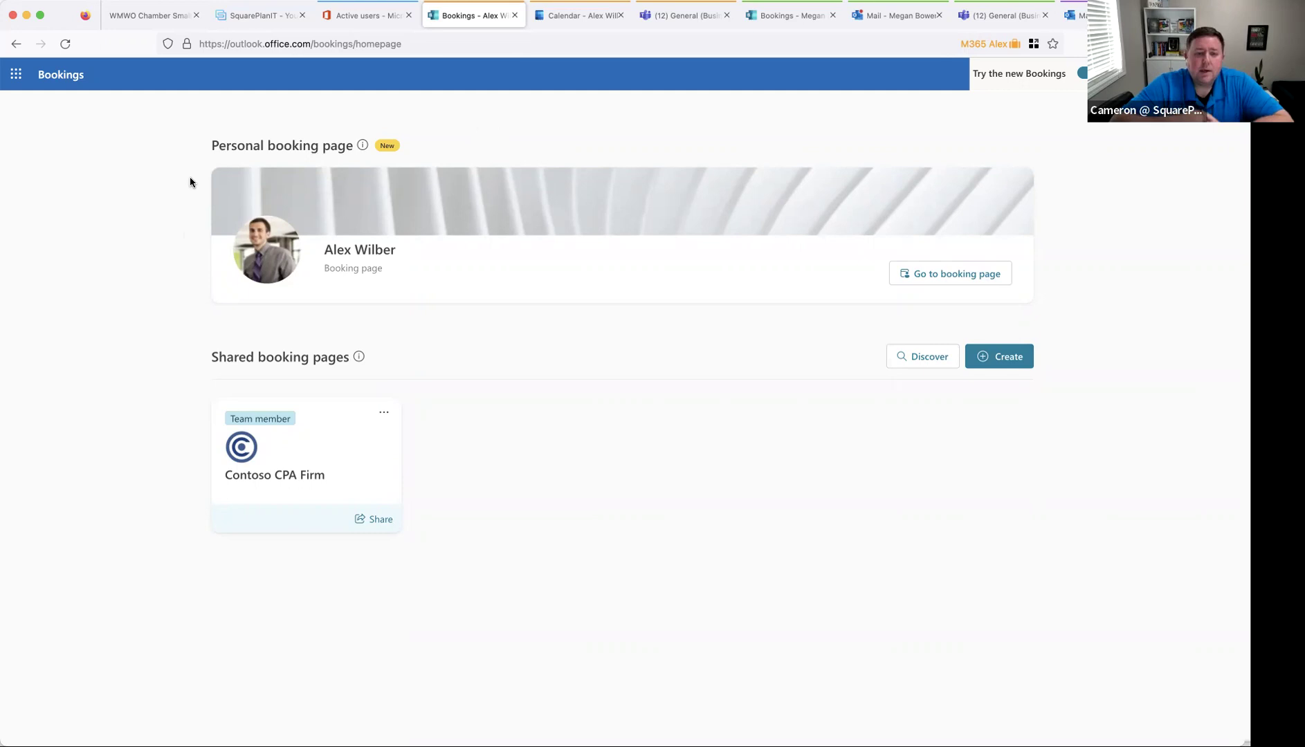
# - Go to the personal booking page and open 30 Minute Quick Connect in the editor
pyautogui.click(958, 275)
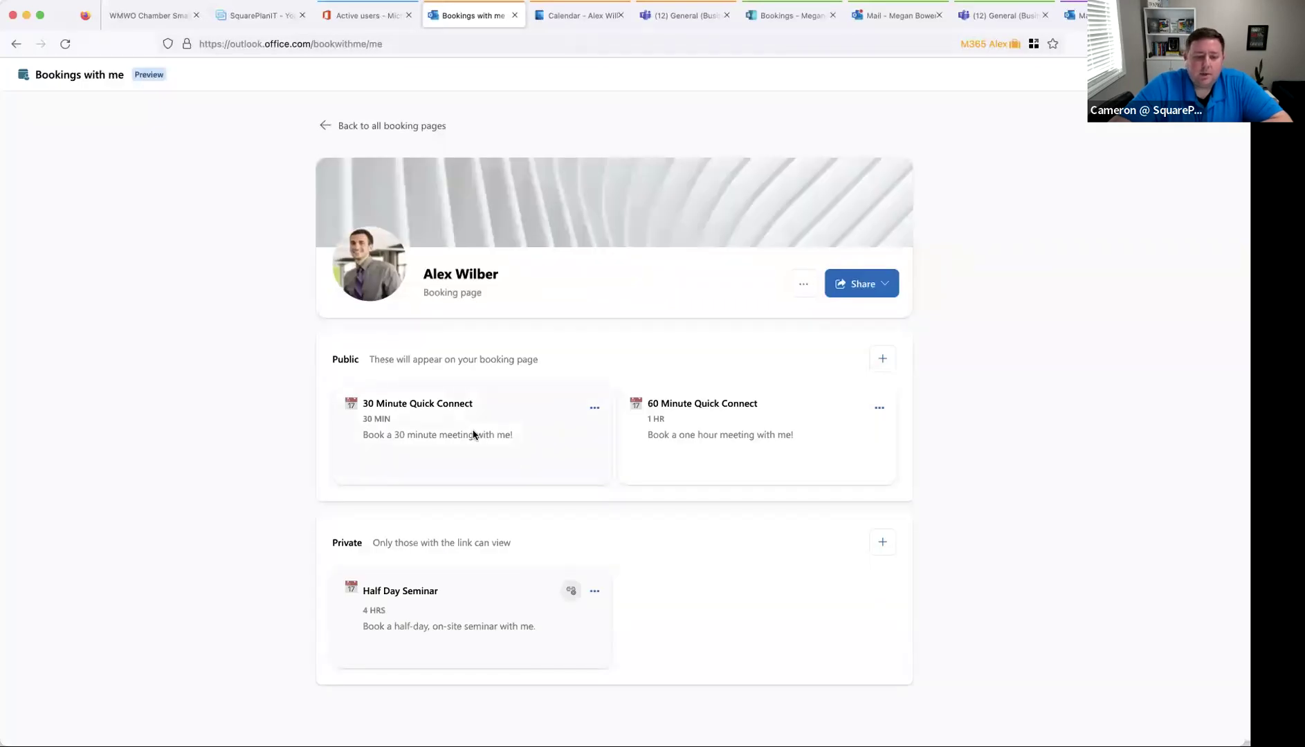
pyautogui.moveTo(422, 267); pyautogui.dragTo(494, 275)
pyautogui.click(425, 335)
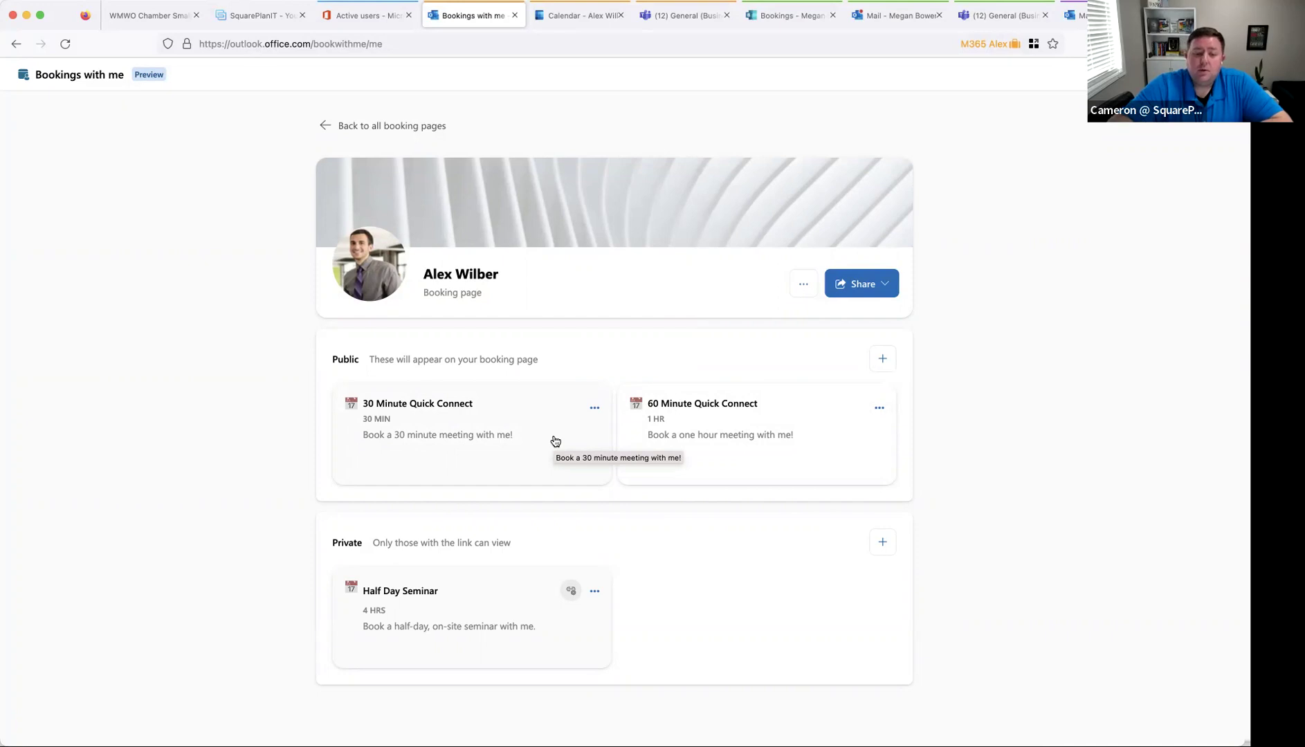
pyautogui.click(555, 440)
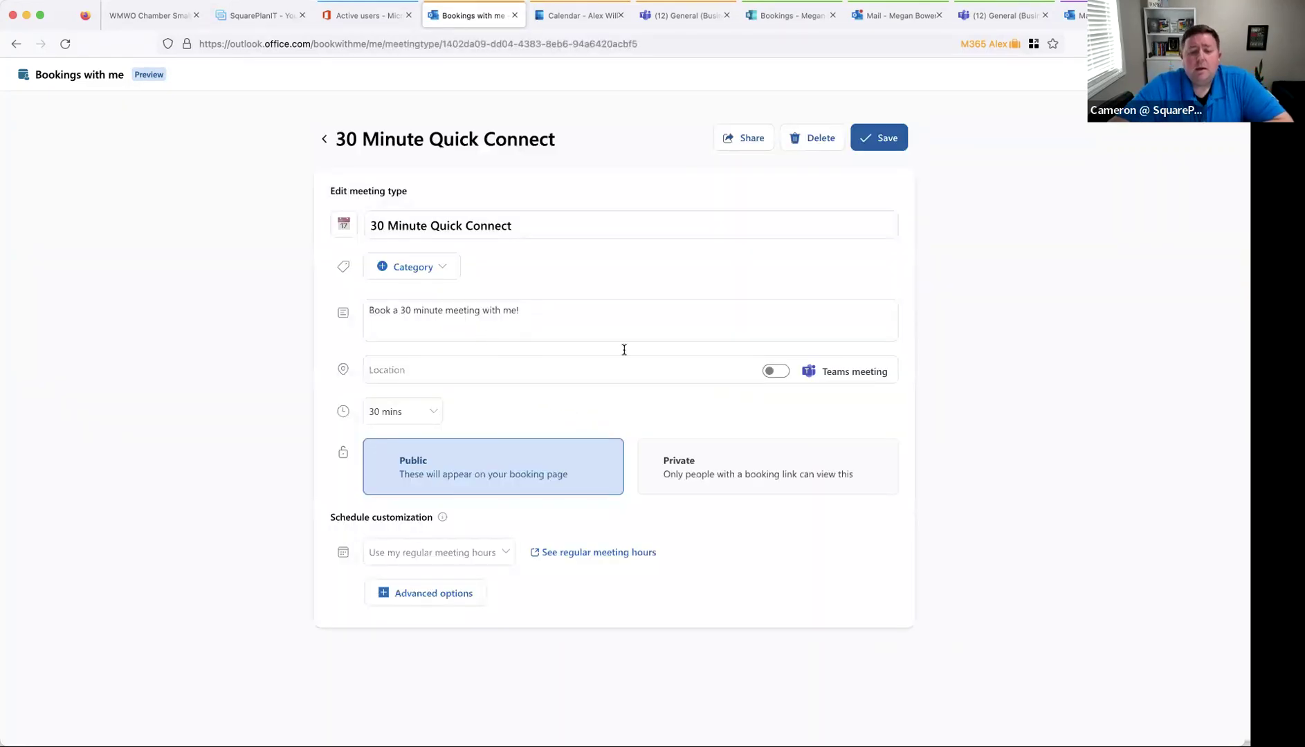
# - Turn on Teams meeting for 30 Minute Quick Connect, then discard the change
pyautogui.click(771, 372)
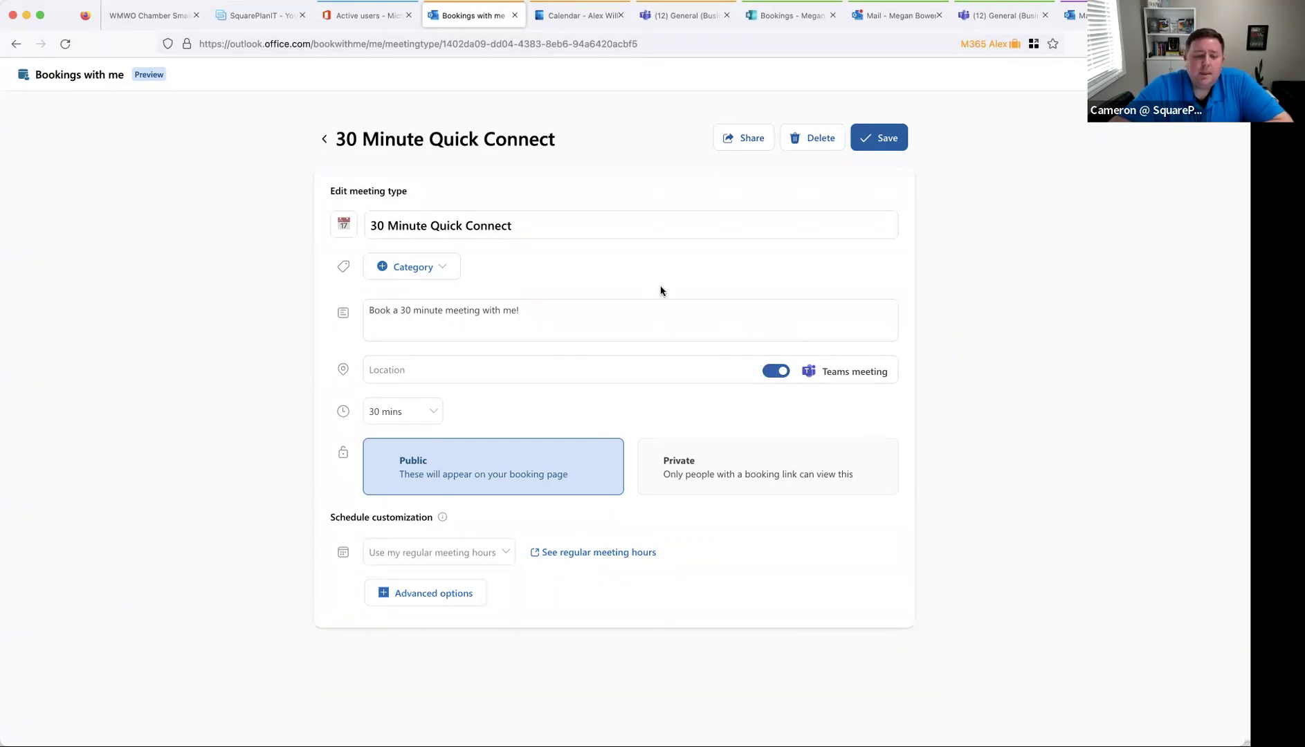
pyautogui.click(325, 139)
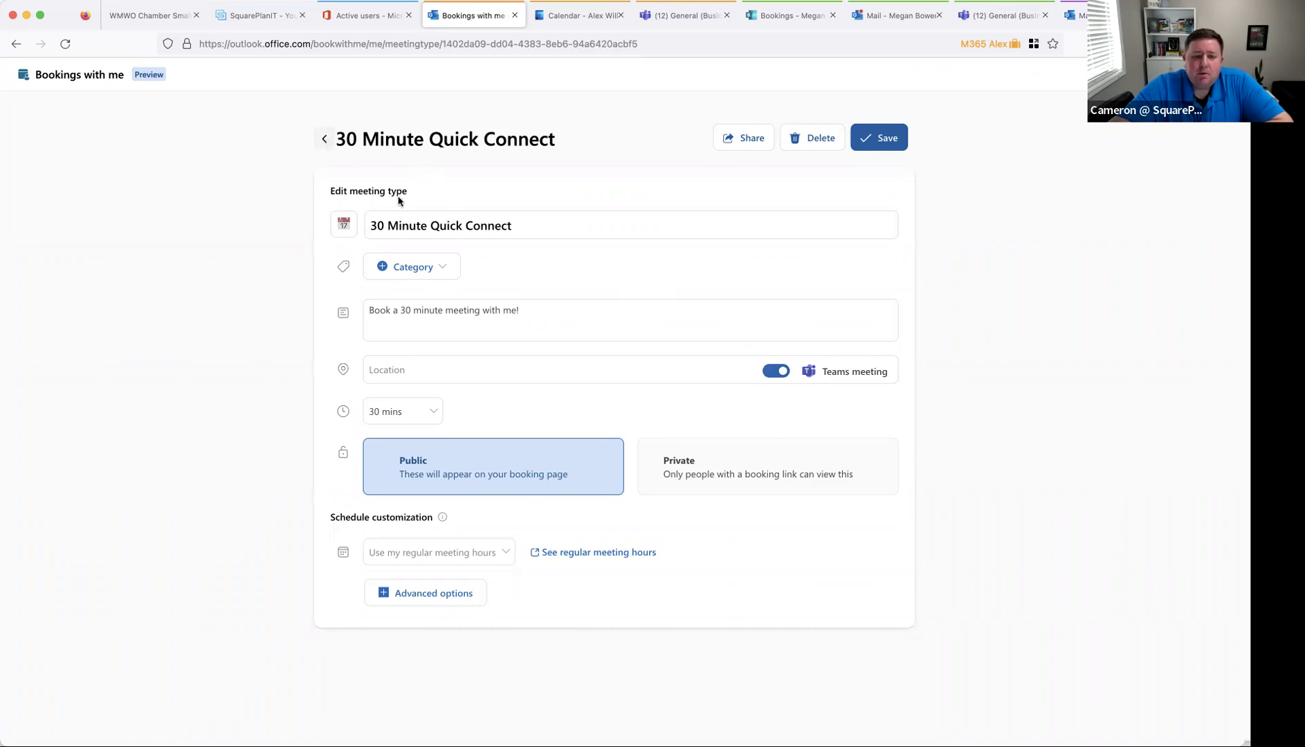
pyautogui.click(646, 437)
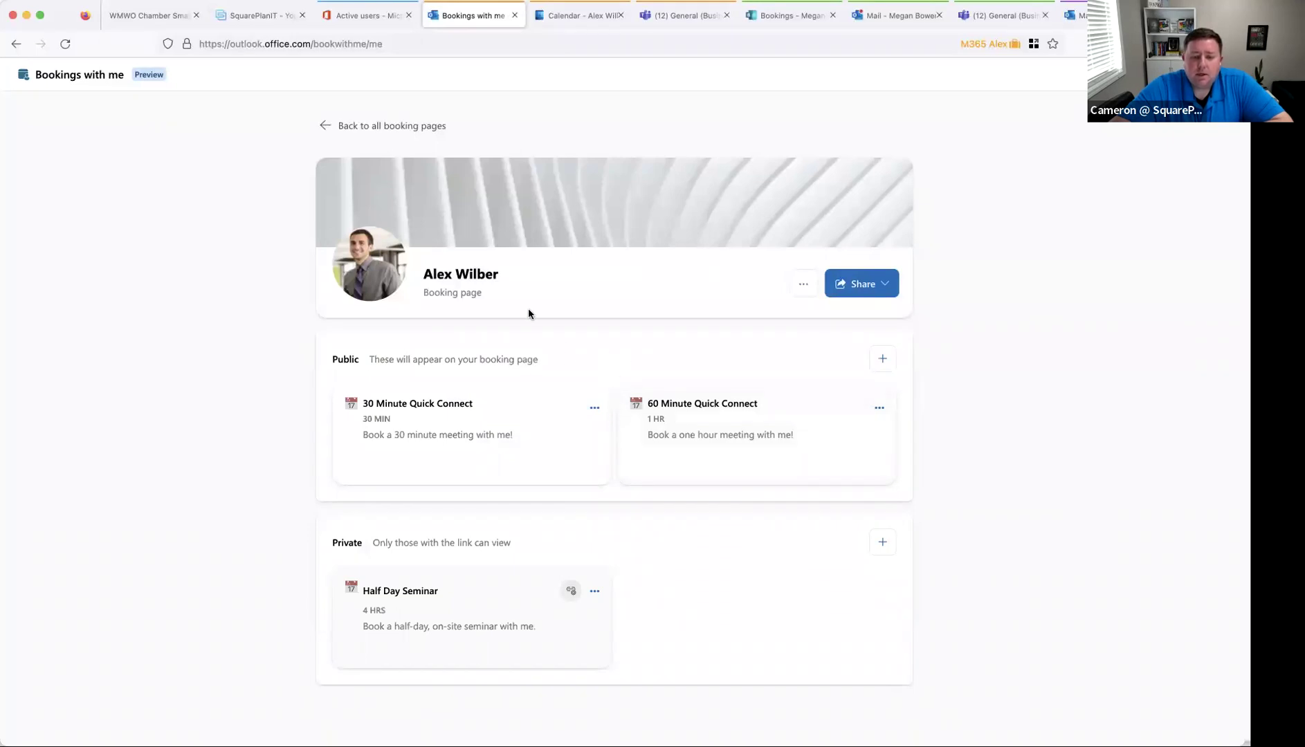
# - Glance at the BOOKINGS slide, then add a new public meeting type
pyautogui.click(142, 15)
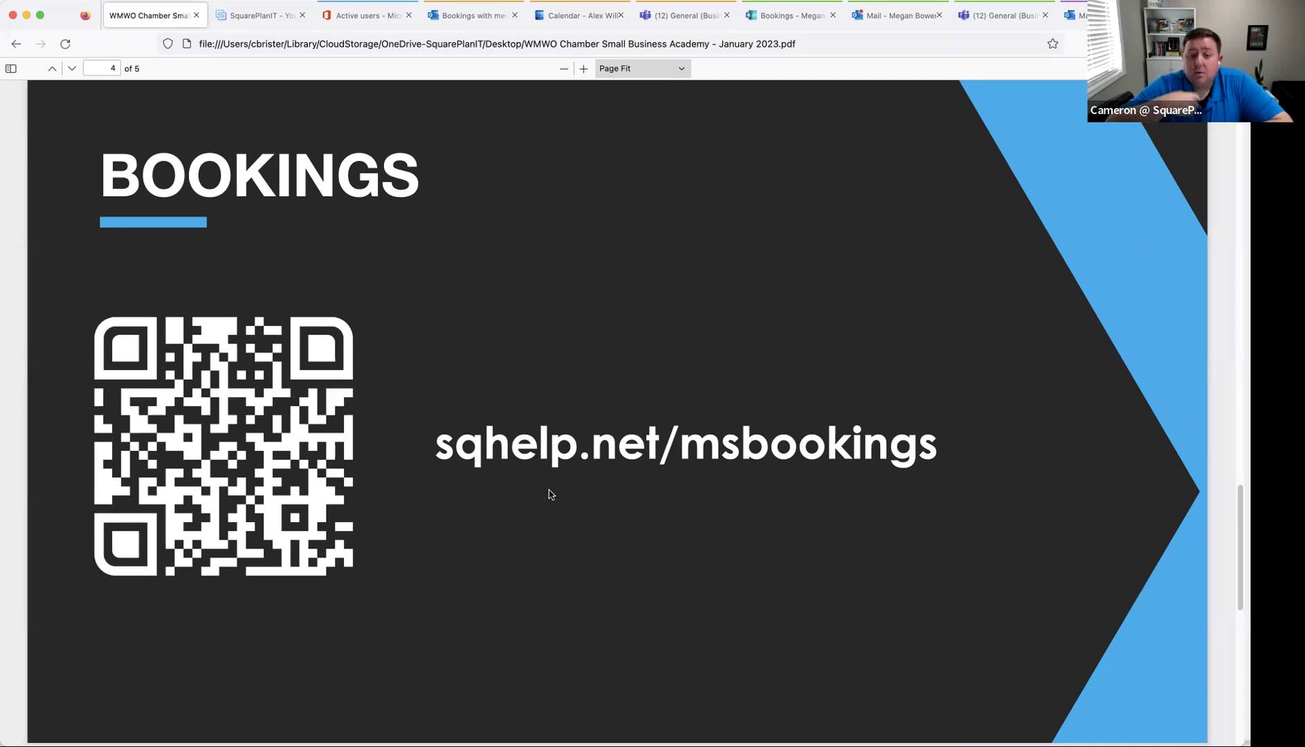
pyautogui.click(476, 16)
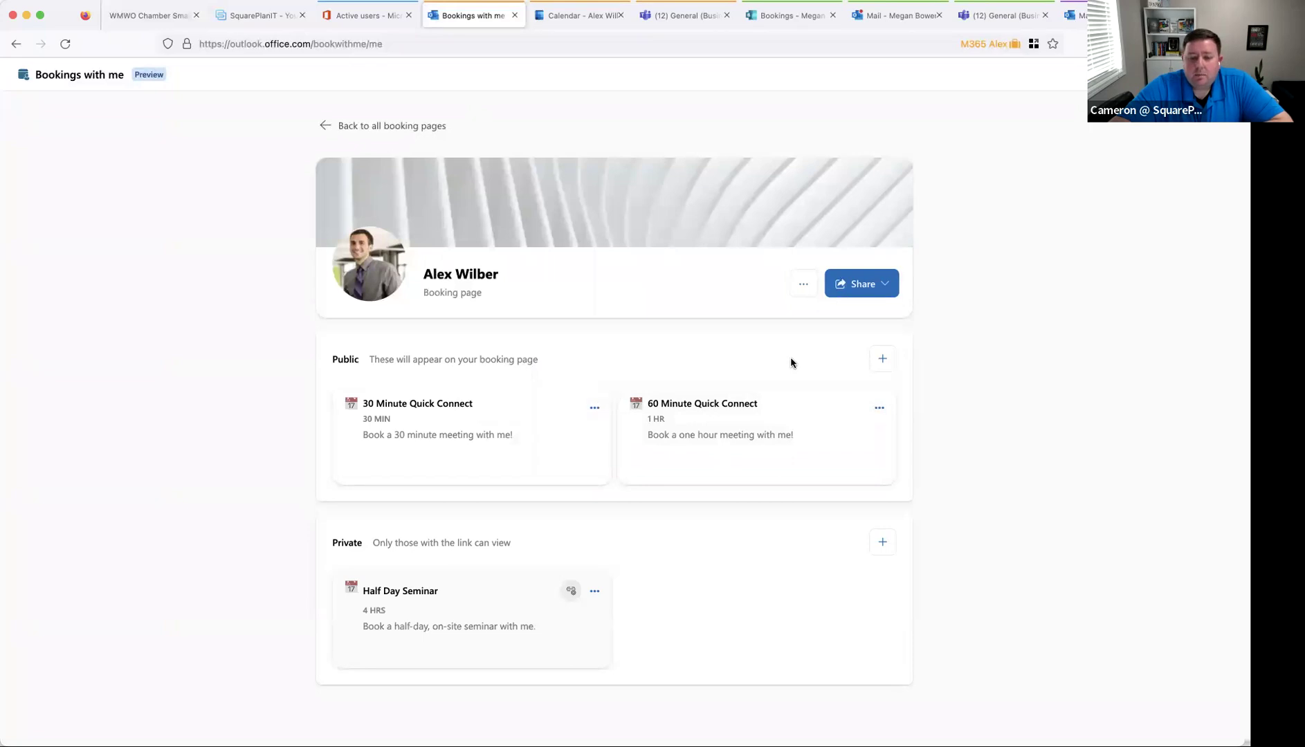
pyautogui.click(882, 359)
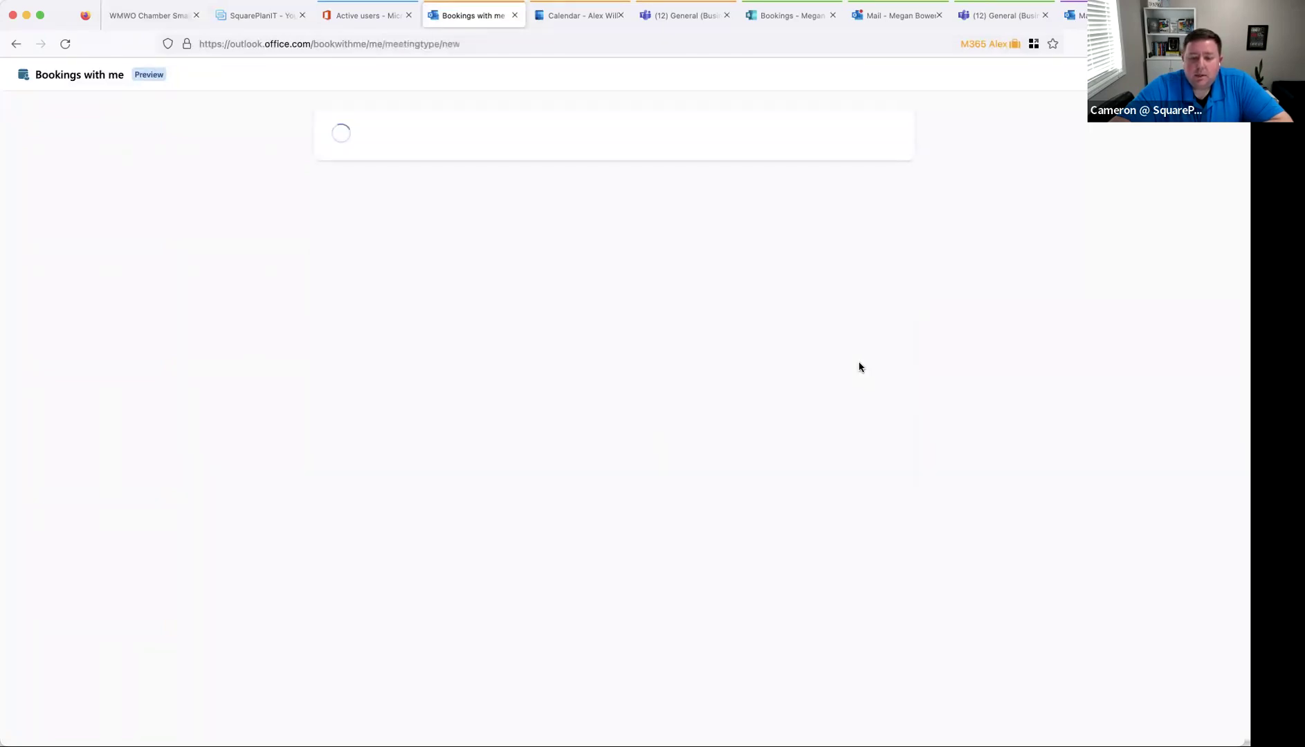
# - Title the meeting type '2 Hour Virtual Meeting' with description 'Test description'
pyautogui.click(437, 222)
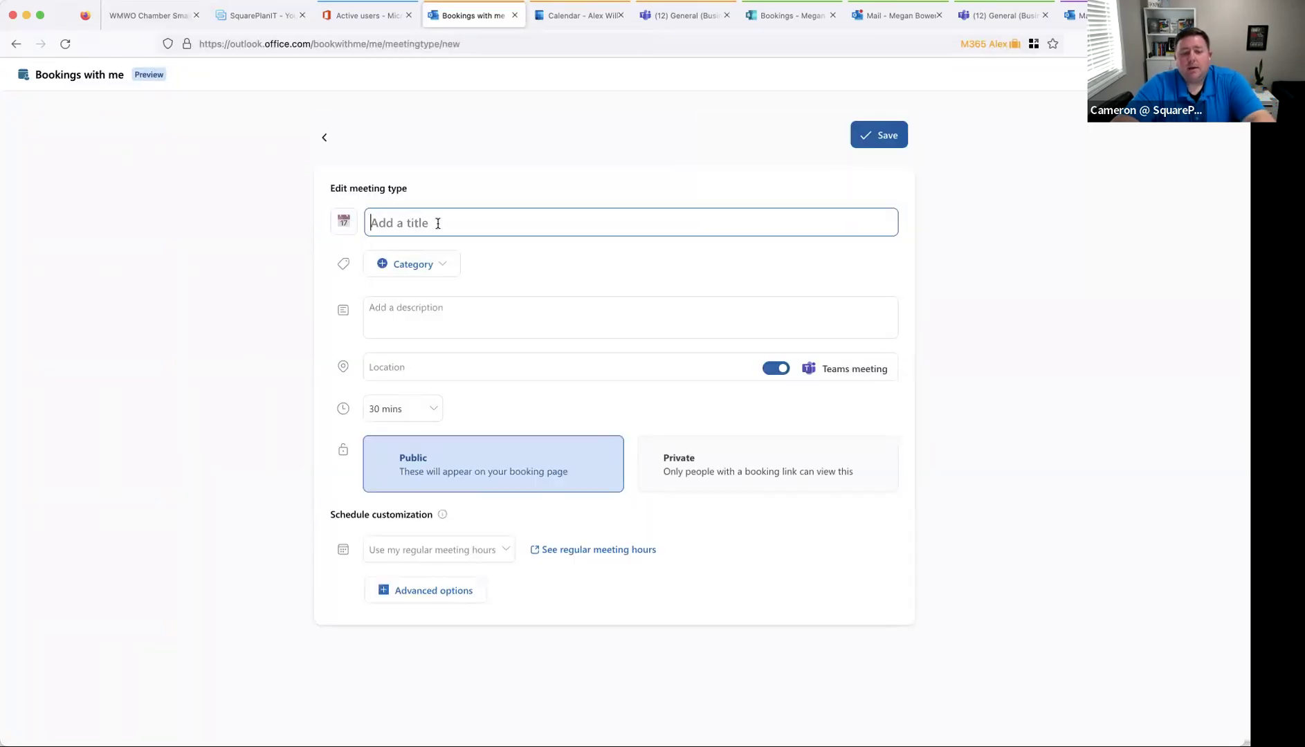
pyautogui.write('2 Hour Meeting')
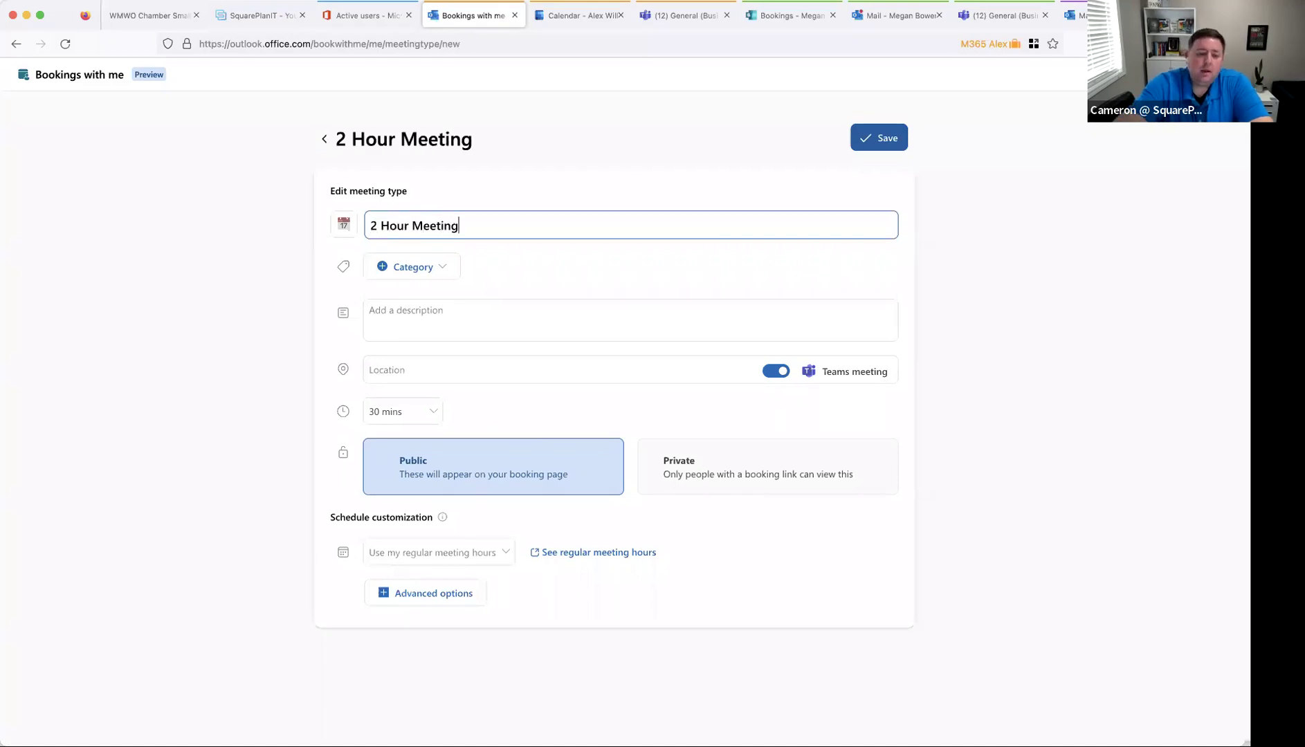
pyautogui.click(494, 318)
pyautogui.write('Test description')
pyautogui.click(415, 230)
pyautogui.write('Virtual Meeting')
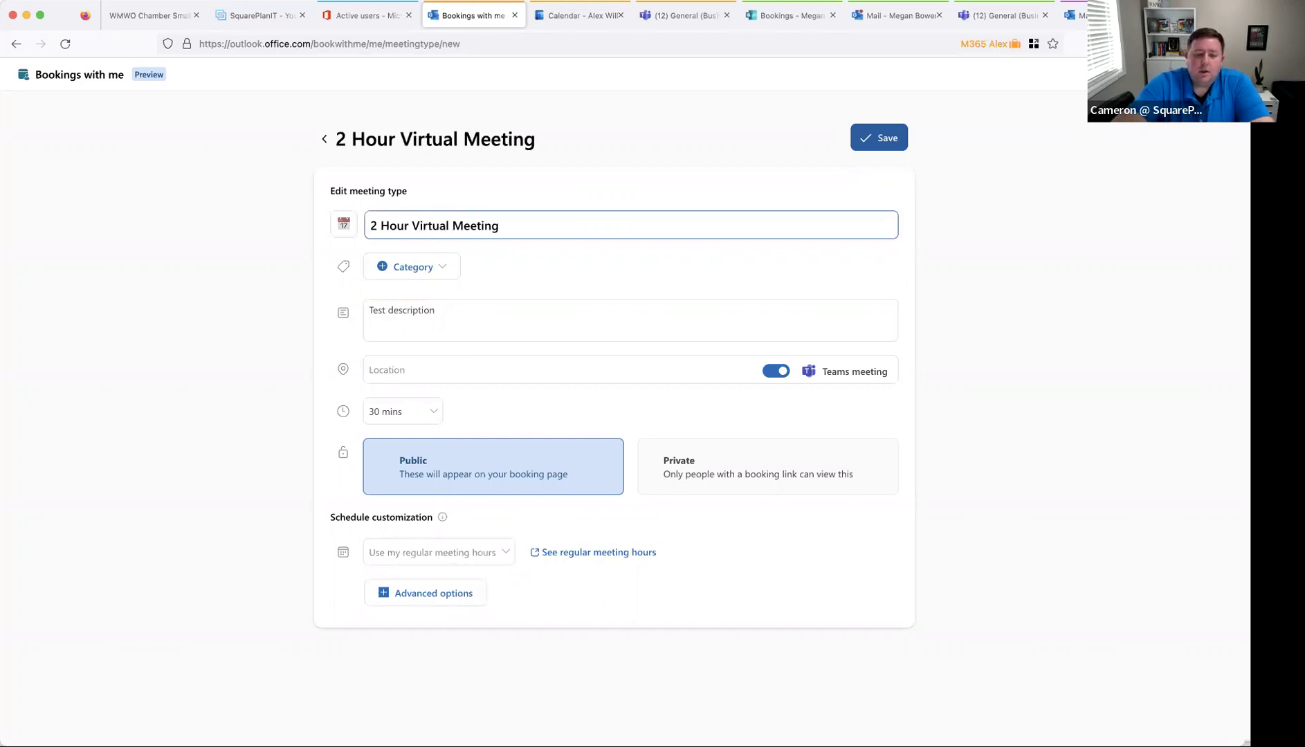
# - Set a custom 120-minute duration and reveal the advanced scheduling options
pyautogui.click(415, 415)
pyautogui.click(387, 532)
pyautogui.doubleClick(471, 411)
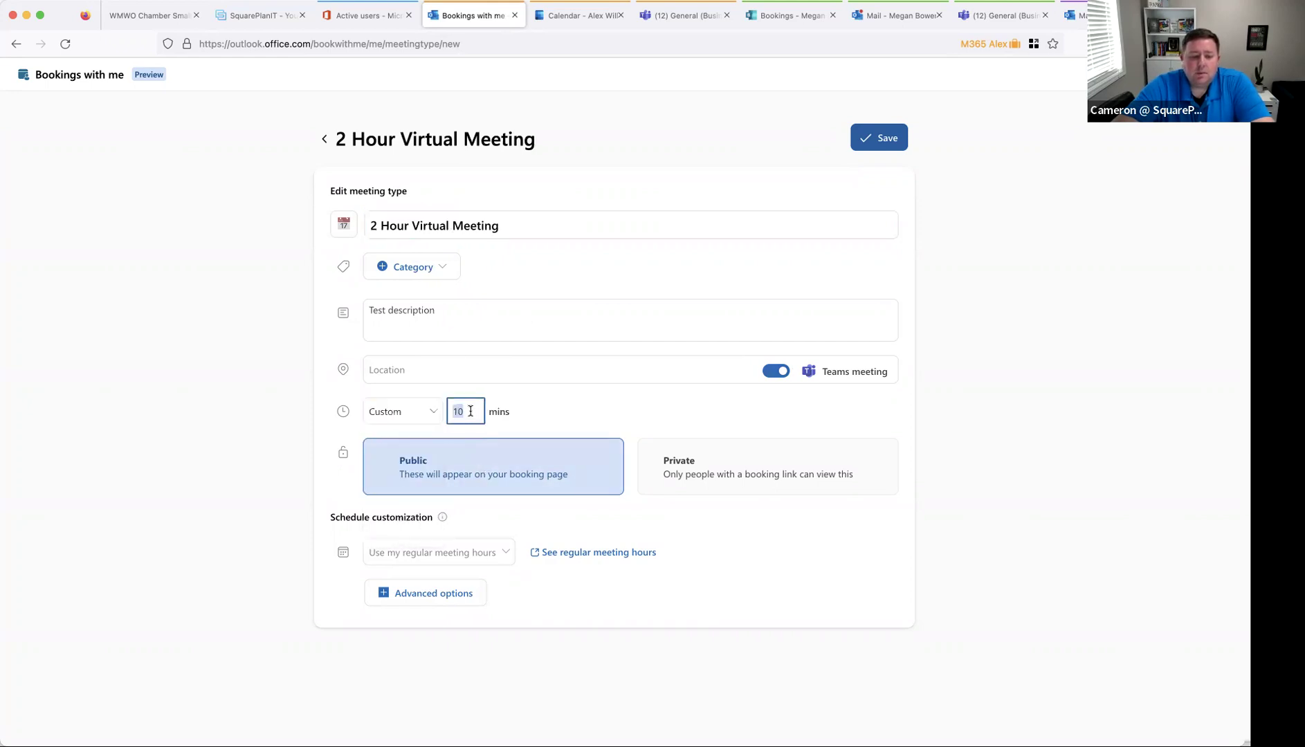
pyautogui.write('12')
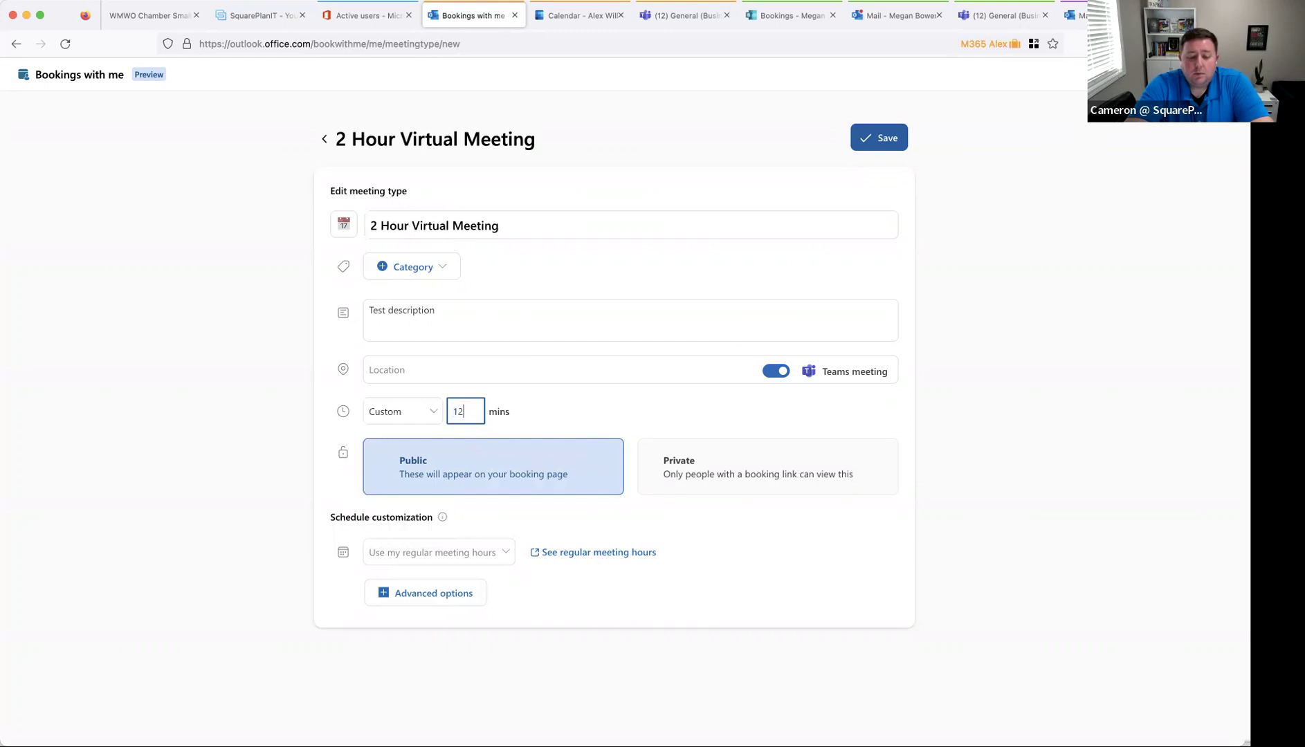
pyautogui.write('0')
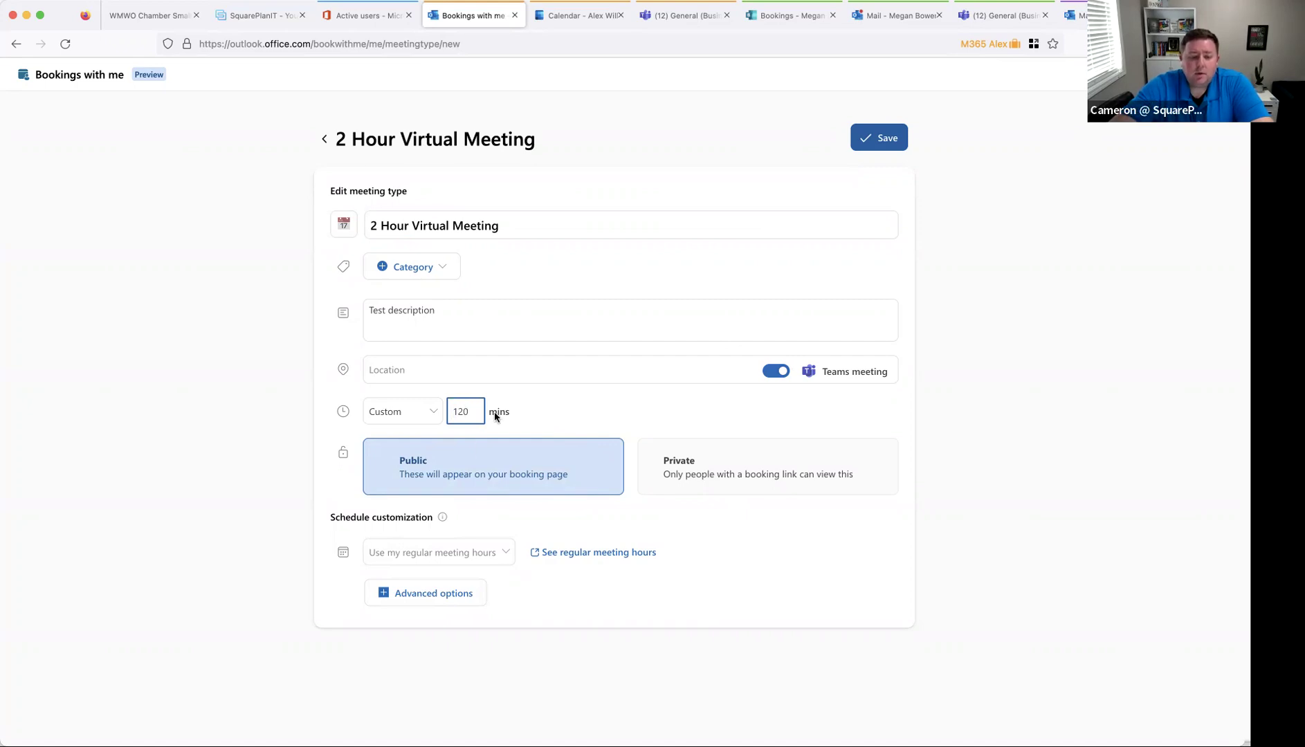
pyautogui.click(429, 593)
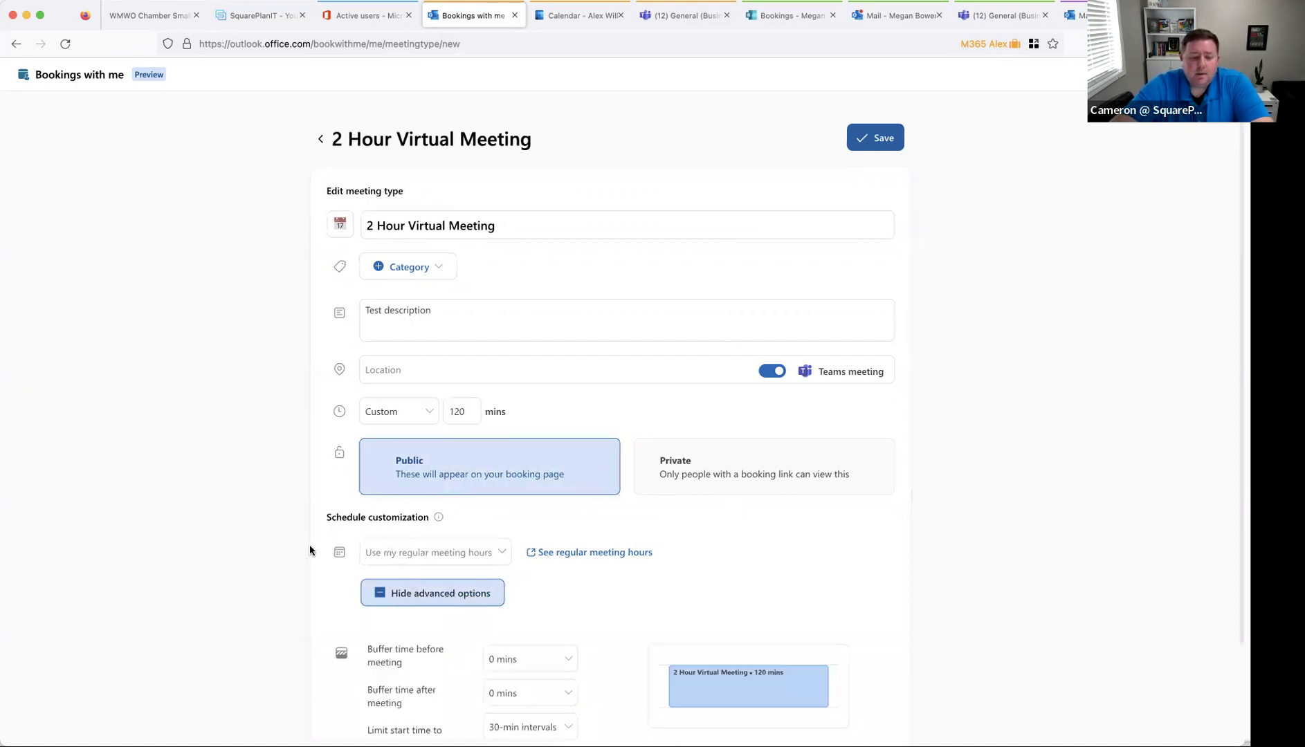
# - Leave the before- and after-meeting buffers unchanged, the after buffer at 0 mins
pyautogui.scroll(-2, 308, 543)
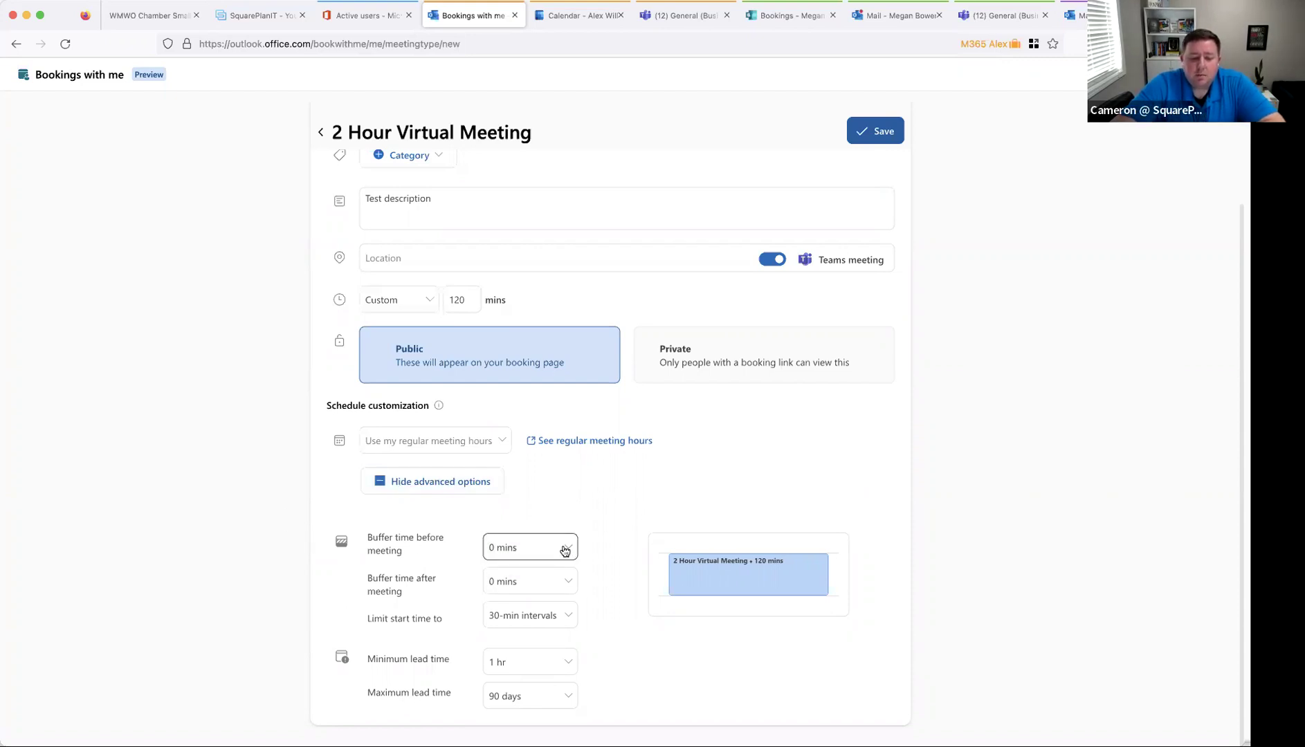
pyautogui.click(565, 551)
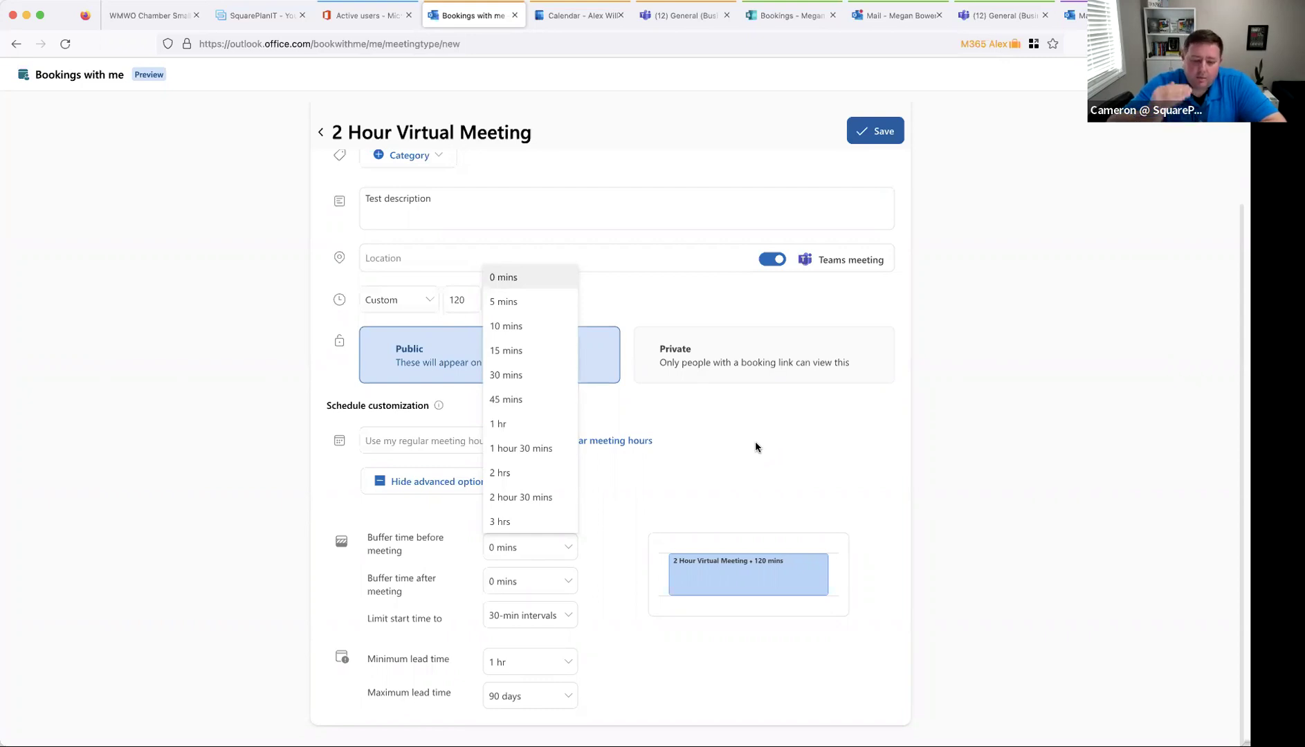
pyautogui.click(539, 583)
pyautogui.click(540, 583)
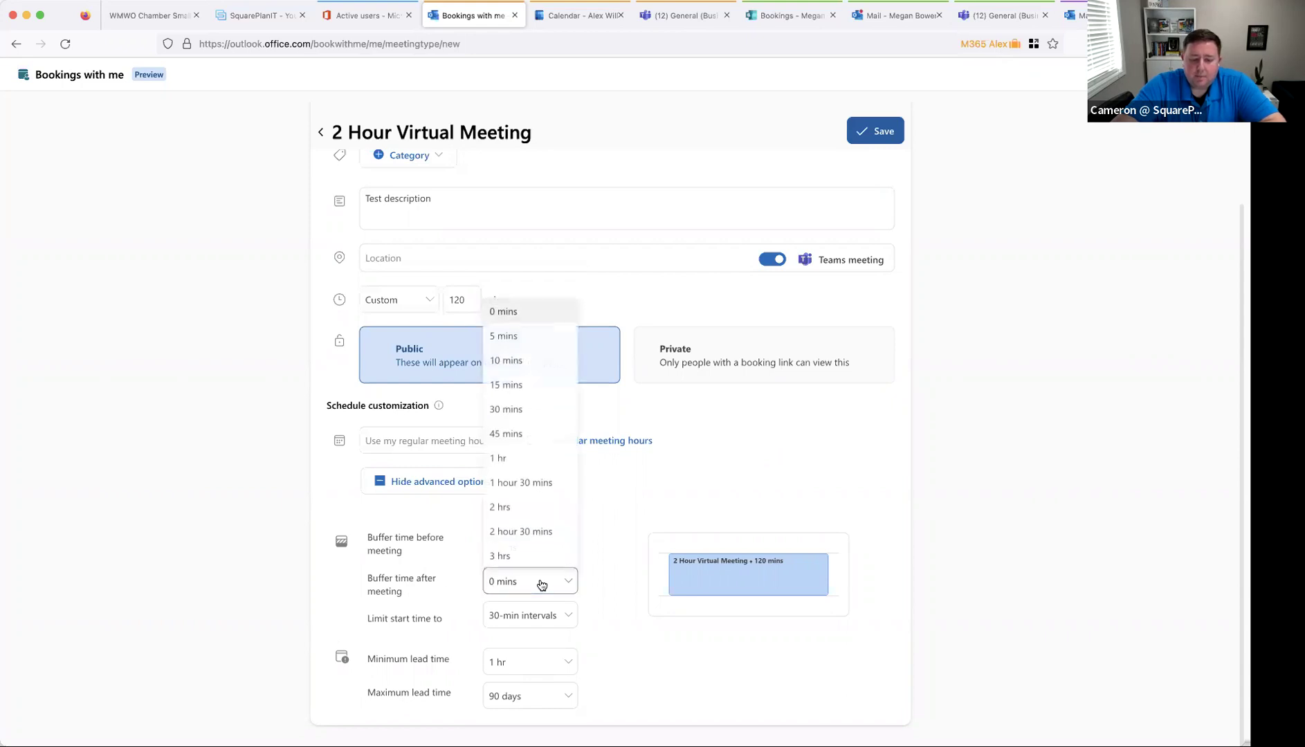
pyautogui.click(348, 596)
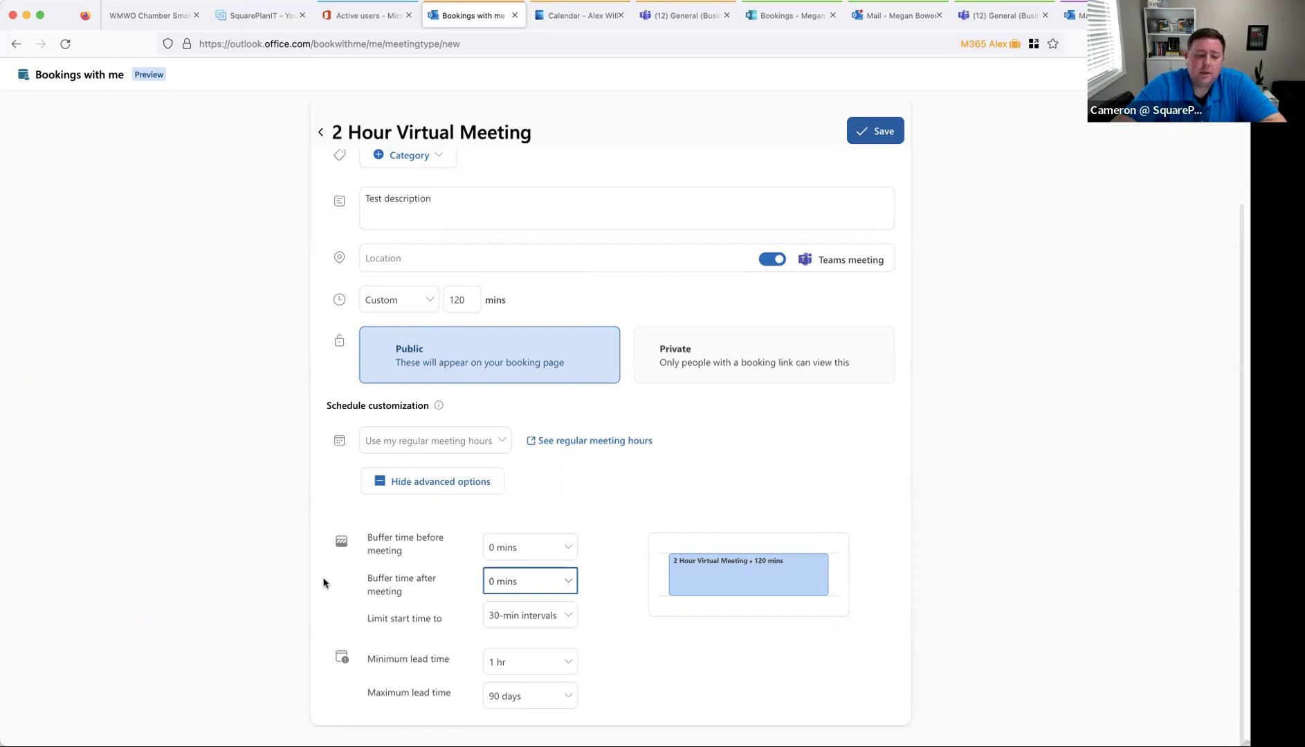
pyautogui.click(289, 607)
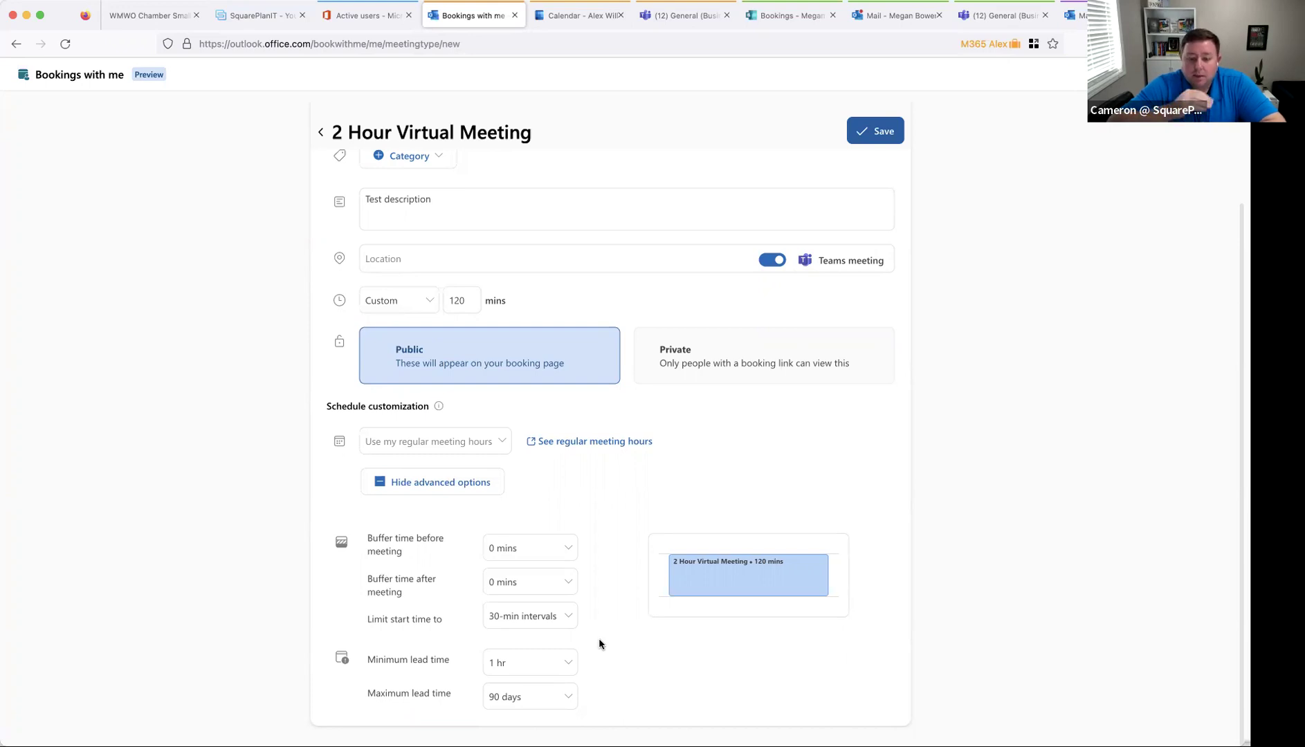
# - Require 1 day minimum lead time, keeping the maximum lead time at 90 days
pyautogui.click(526, 663)
pyautogui.click(522, 588)
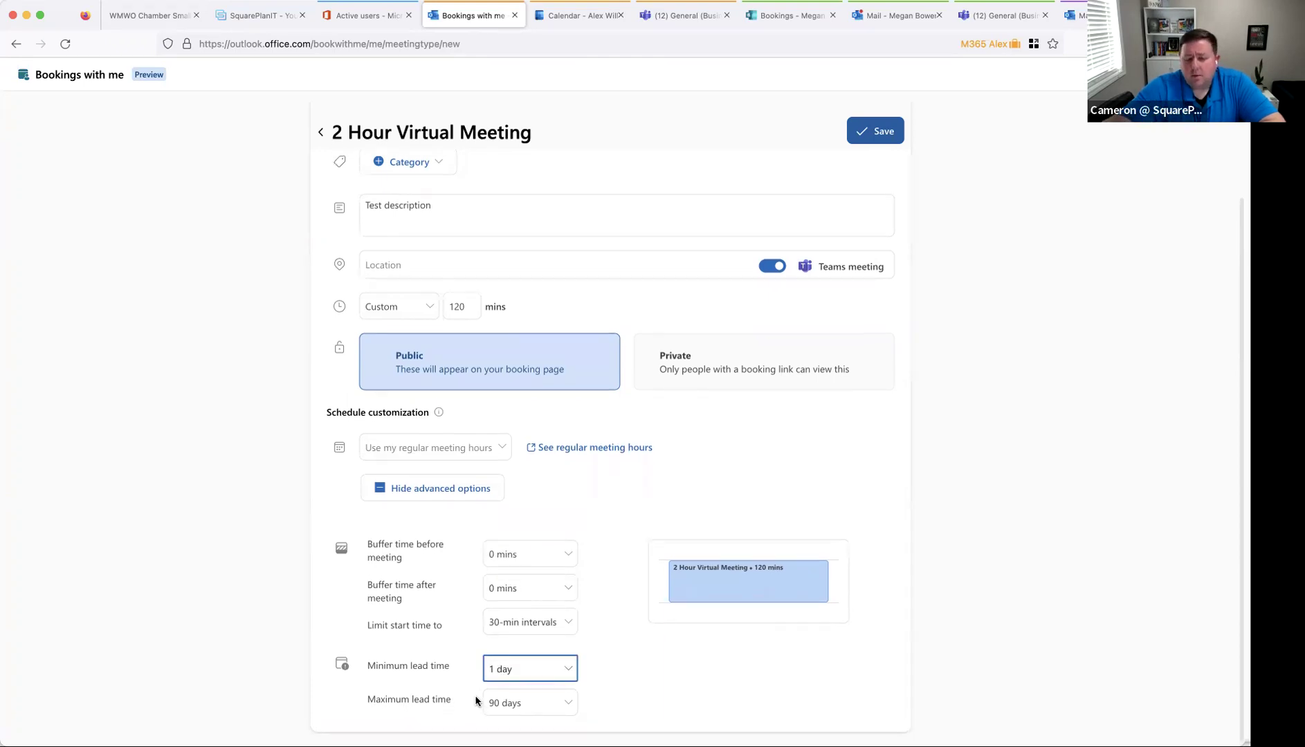
pyautogui.click(504, 715)
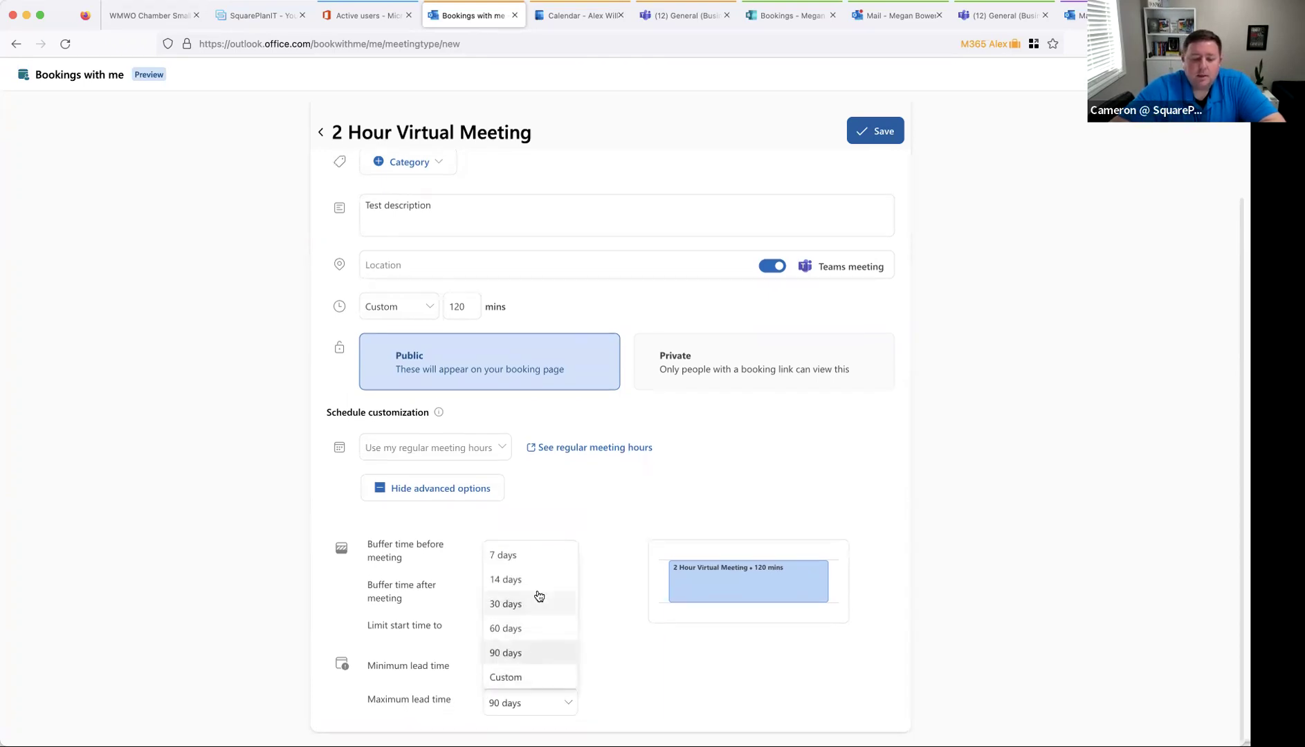
pyautogui.click(699, 701)
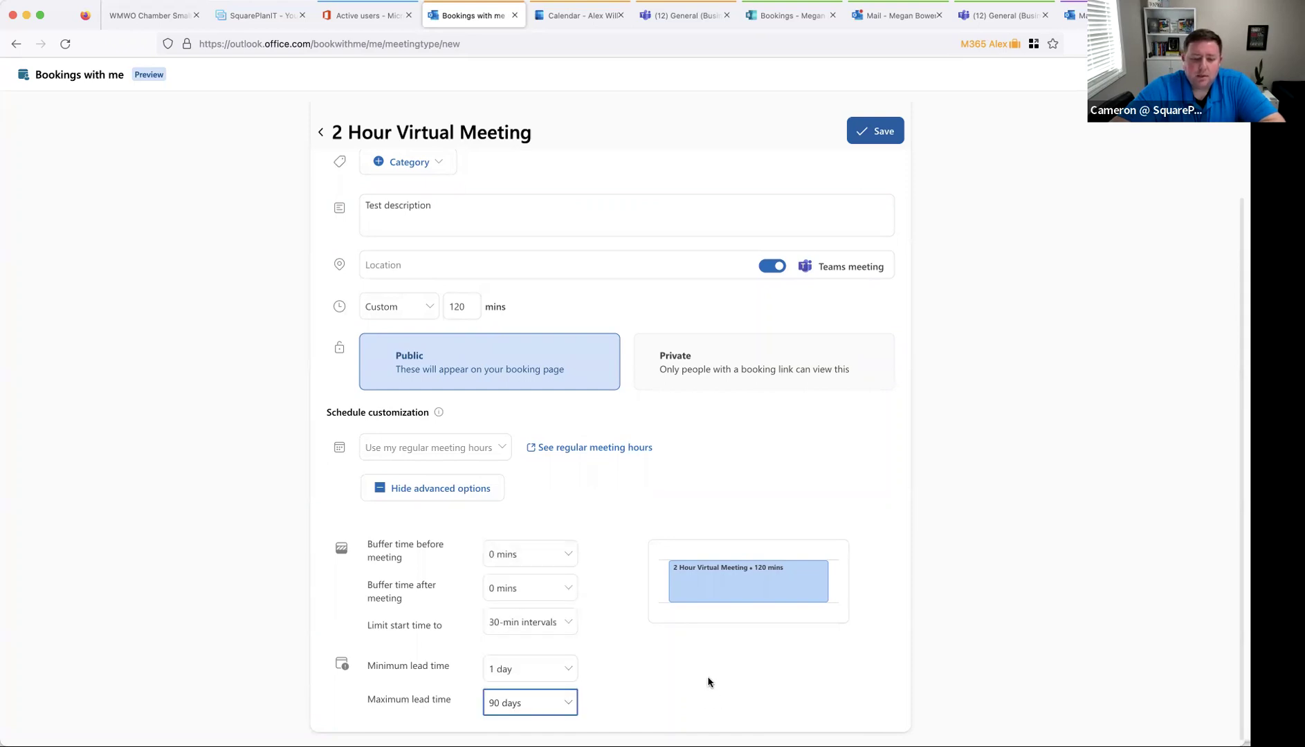
pyautogui.scroll(3, 692, 685)
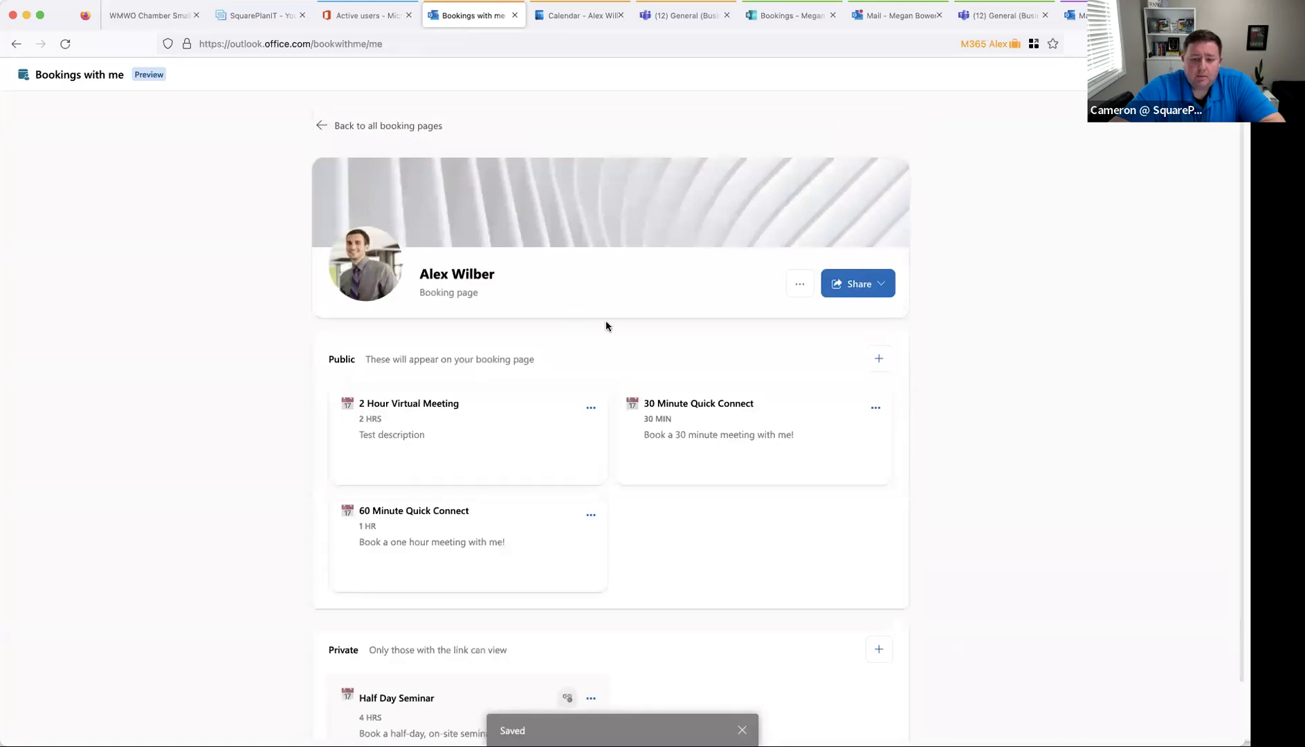
# - Open the Half Day Seminar card (private, 240 mins) for editing
pyautogui.scroll(-2, 481, 580)
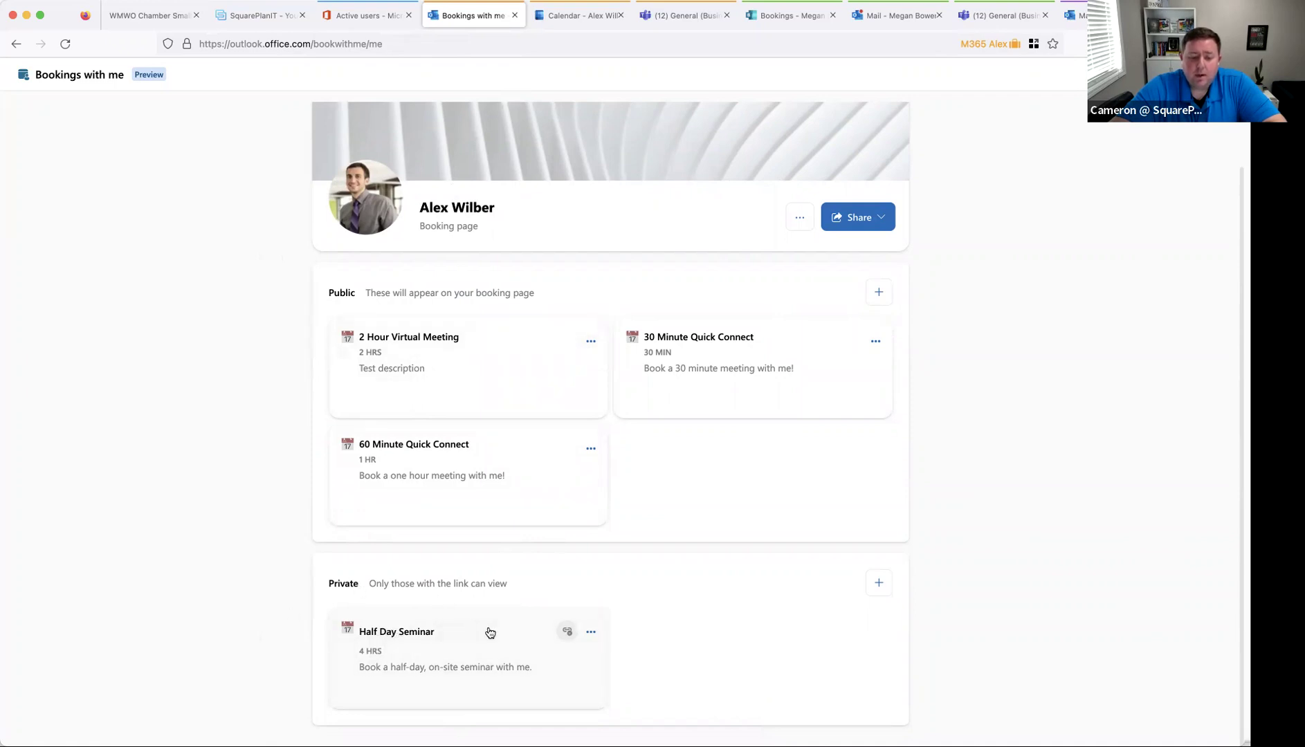
pyautogui.click(566, 636)
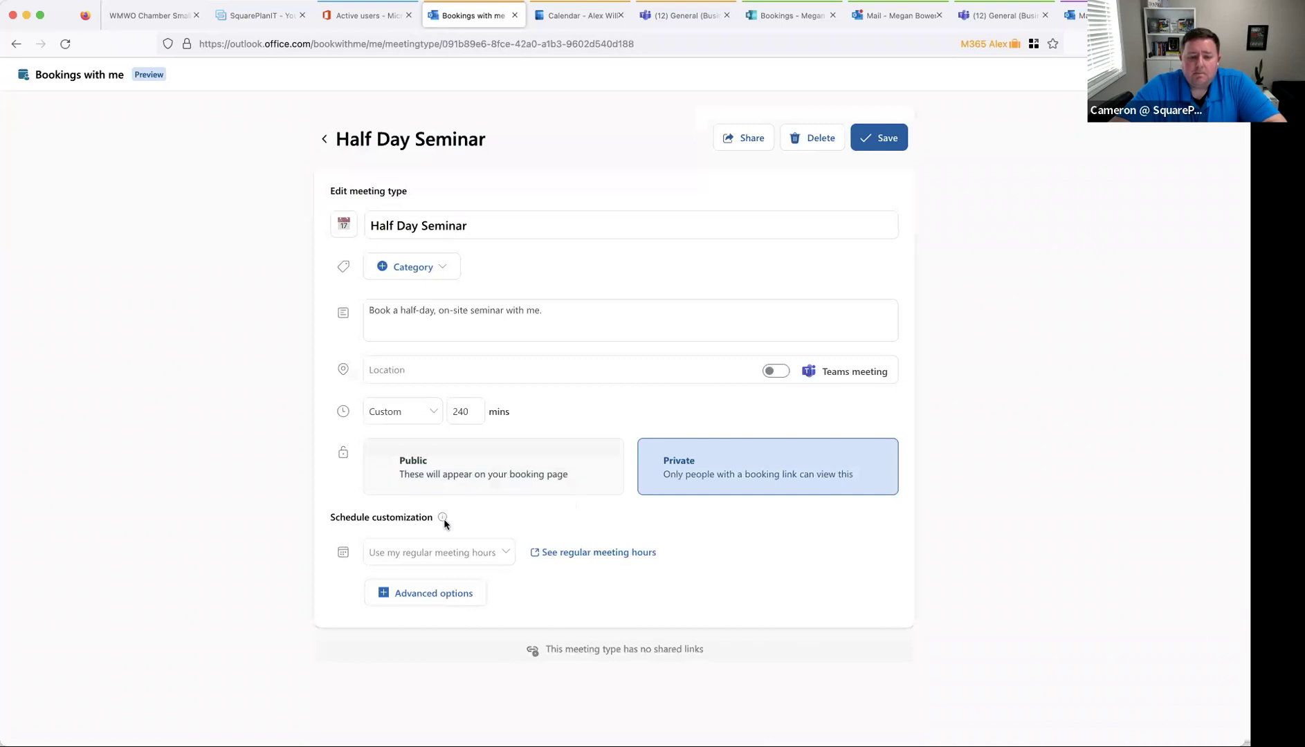
# - Go back to the Bookings with me page, check its menus, and open the Share options
pyautogui.click(324, 137)
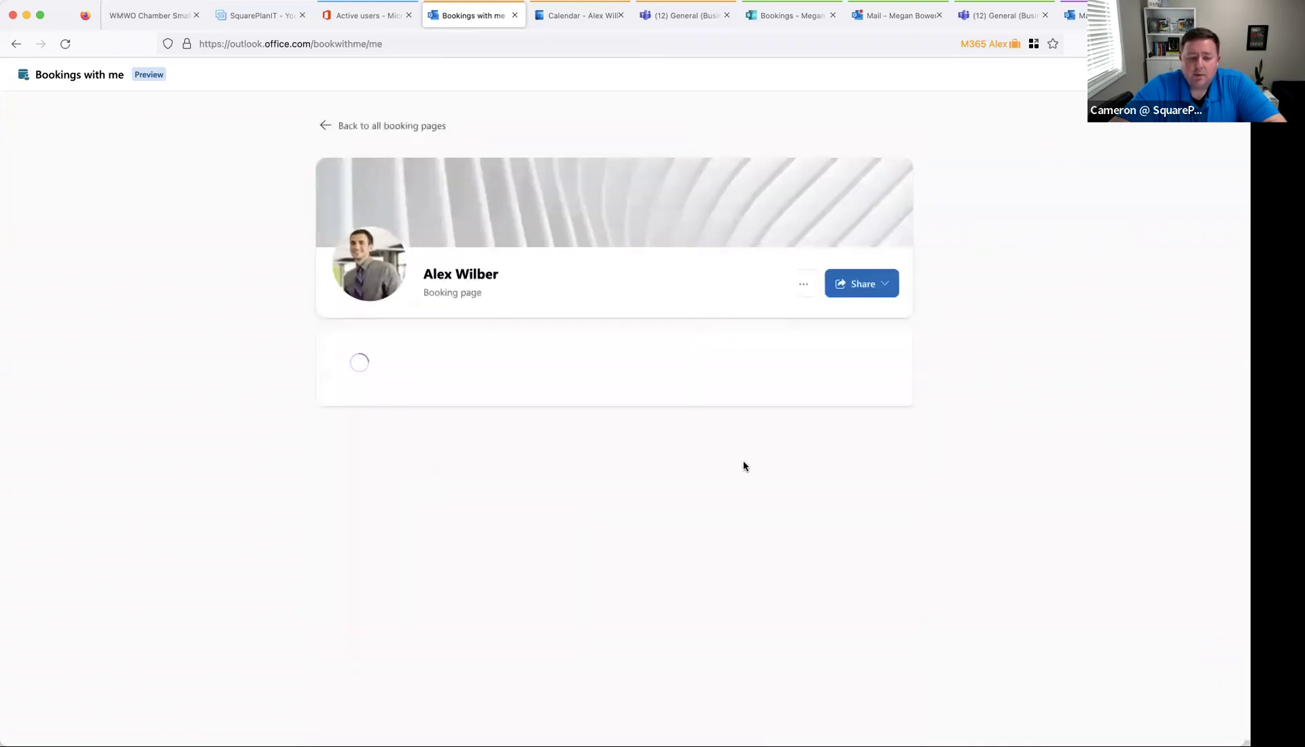
pyautogui.click(591, 698)
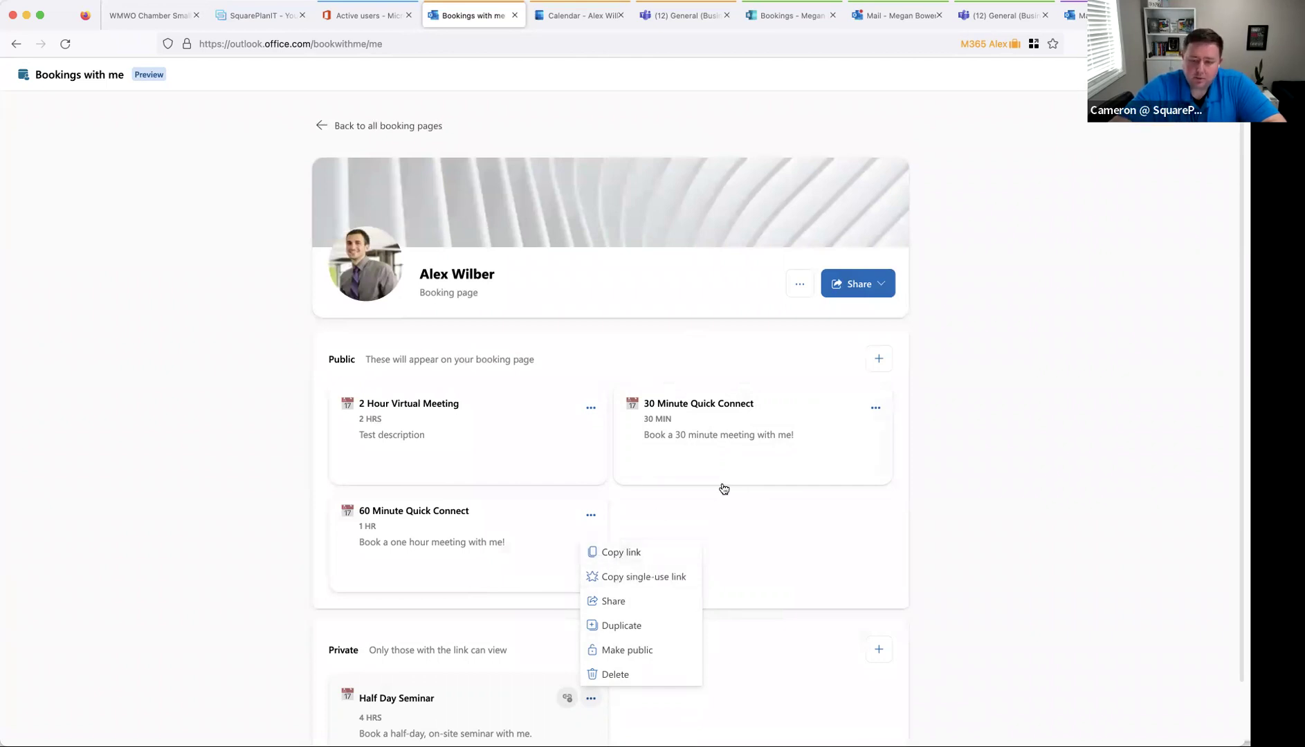
pyautogui.click(973, 515)
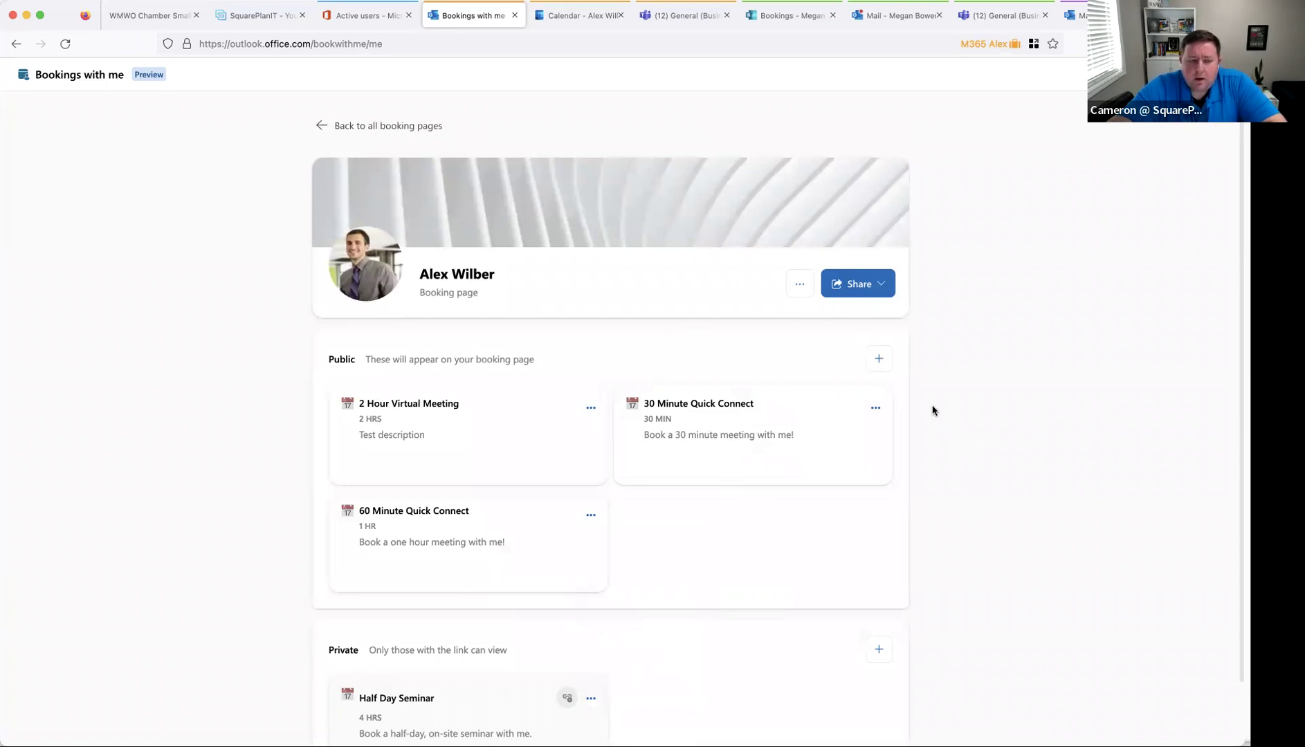
pyautogui.click(795, 290)
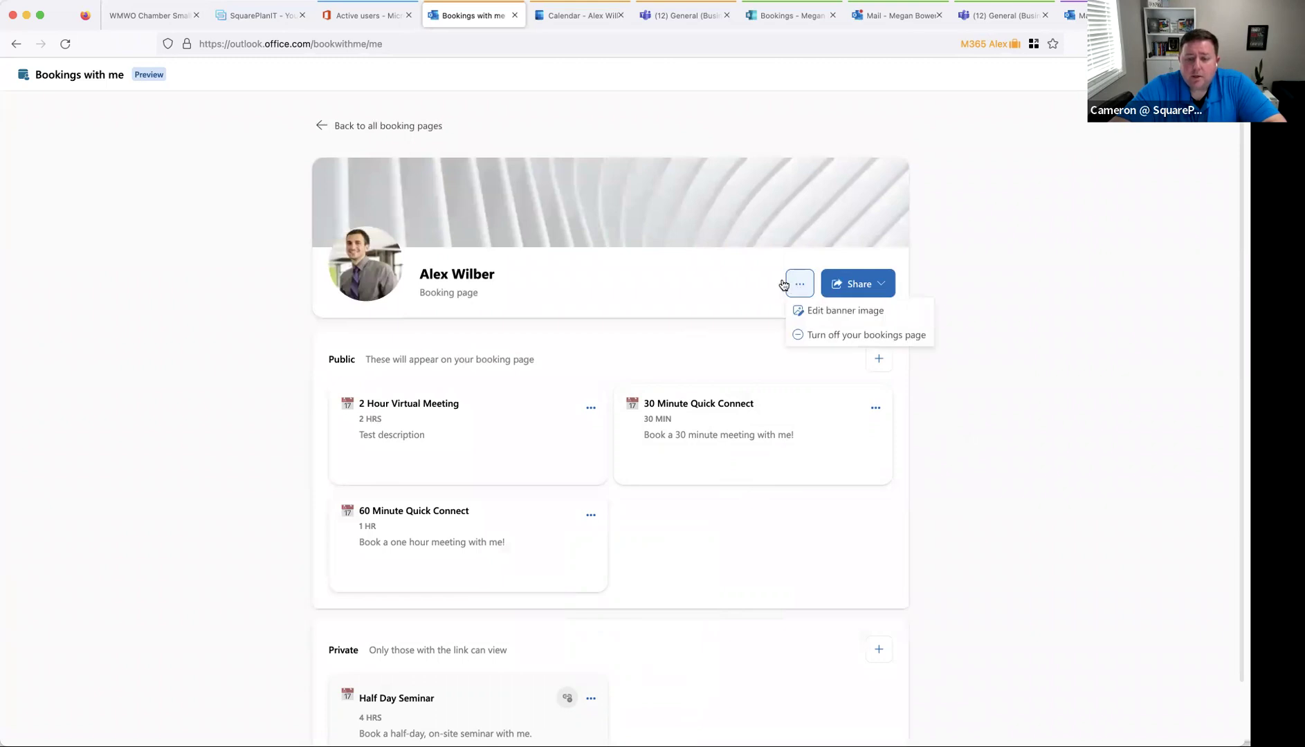
pyautogui.click(865, 294)
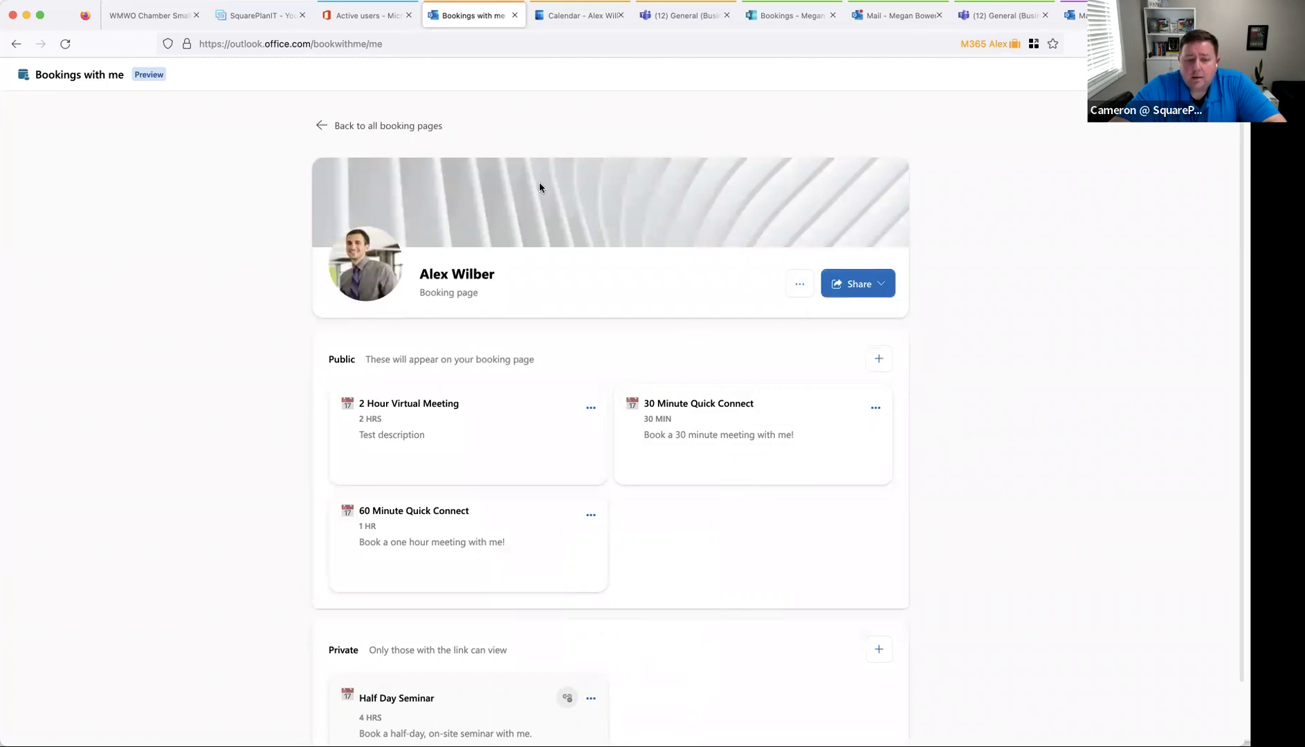
pyautogui.click(877, 295)
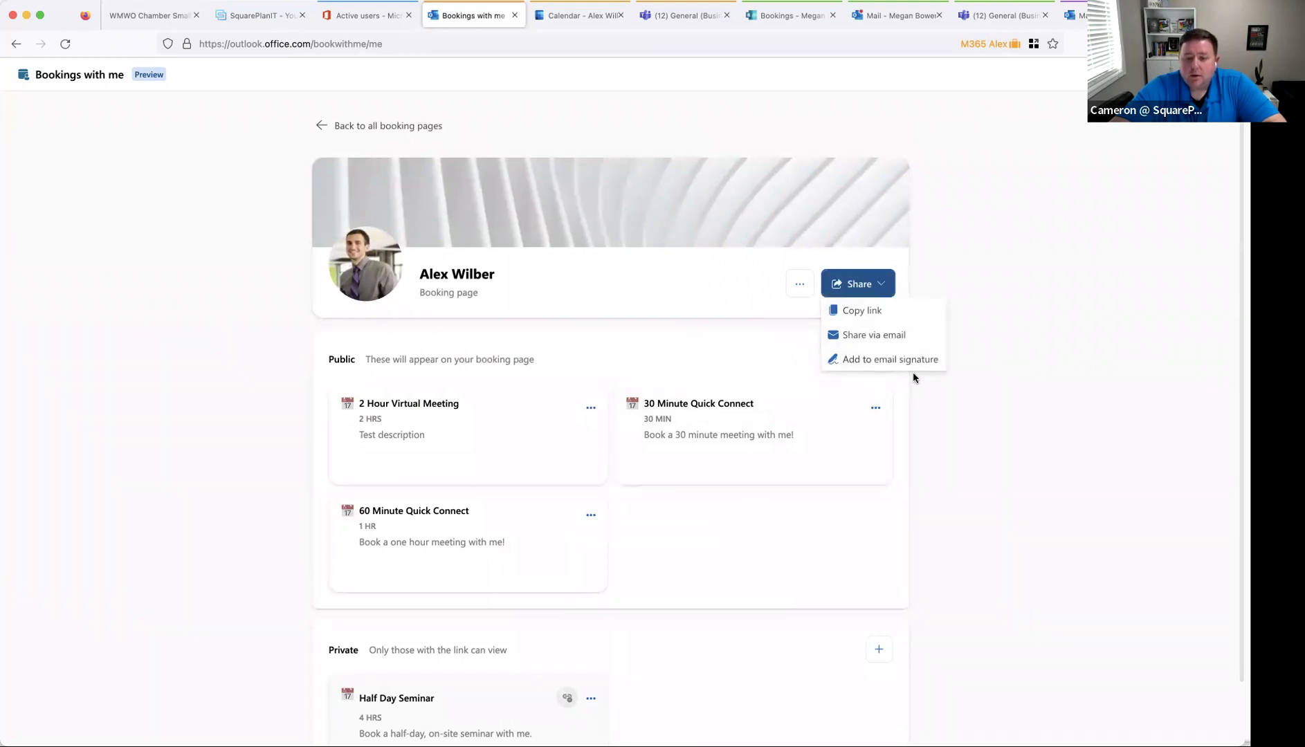
pyautogui.click(886, 287)
pyautogui.click(888, 289)
pyautogui.click(915, 361)
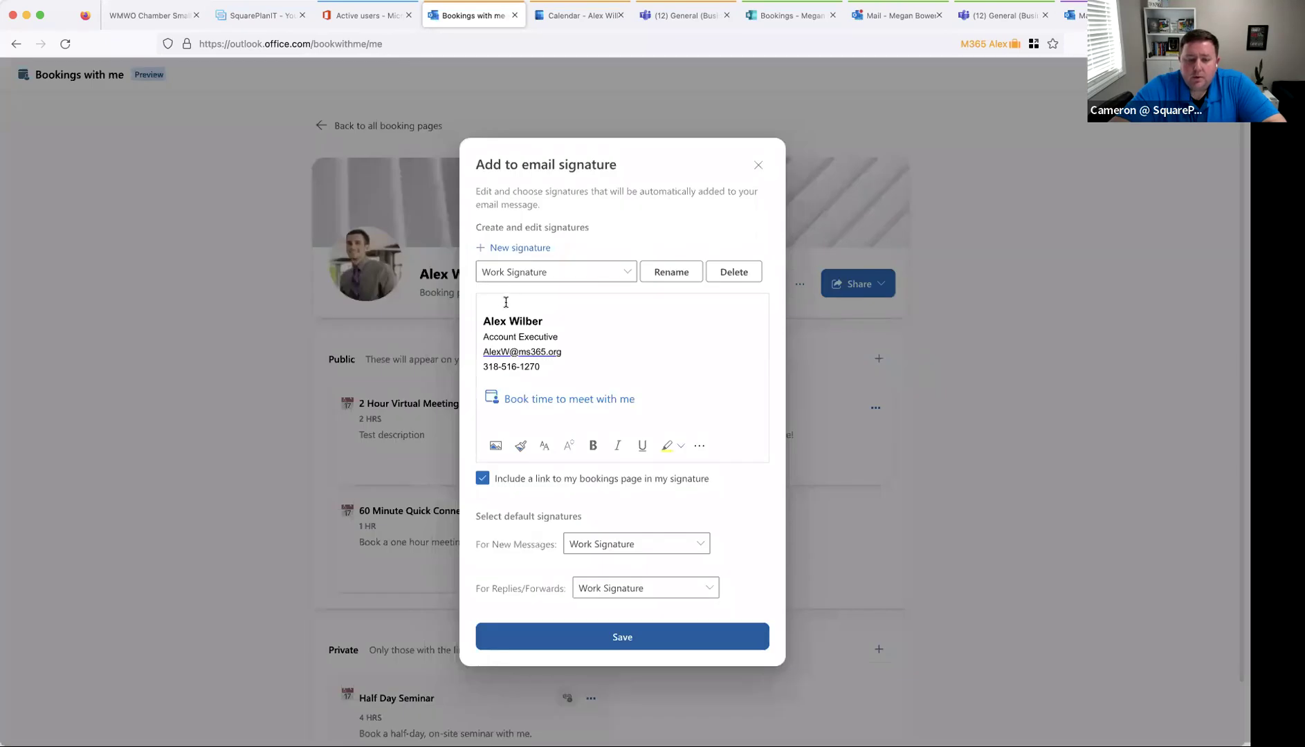
pyautogui.moveTo(483, 320); pyautogui.dragTo(558, 322)
pyautogui.click(665, 392)
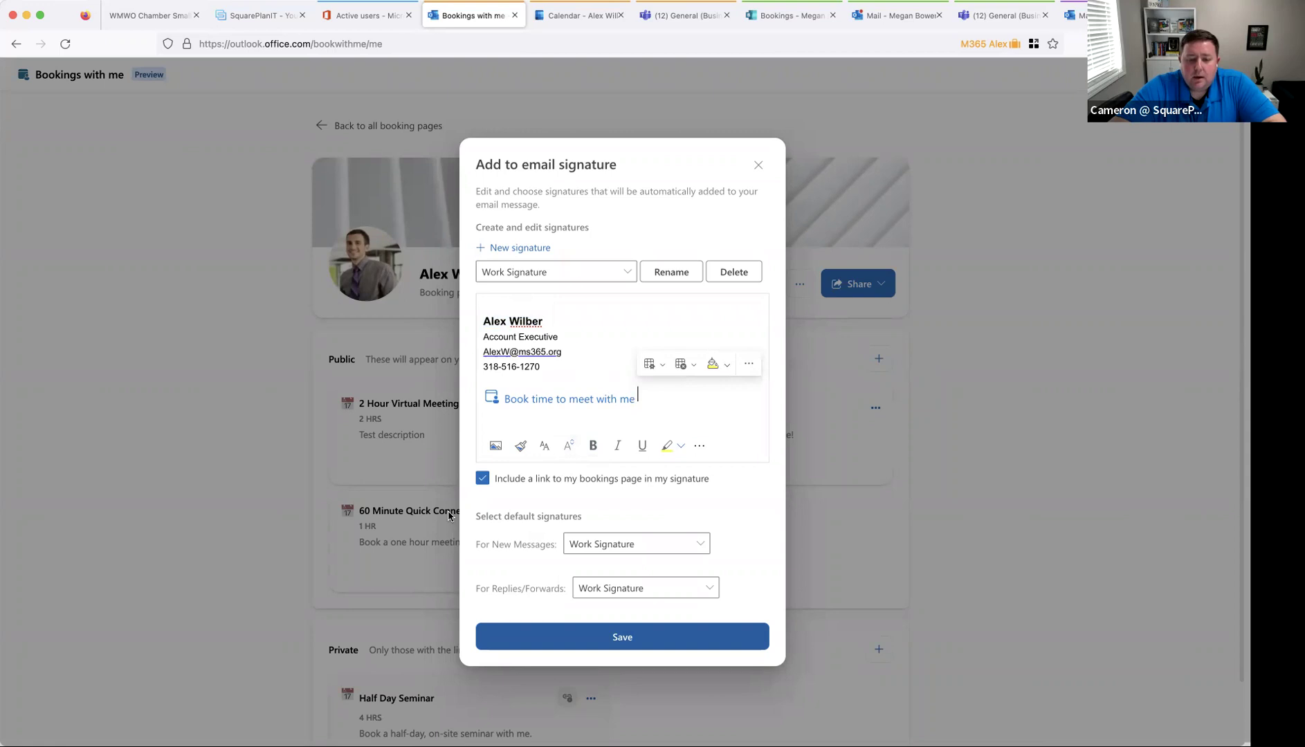
pyautogui.click(482, 478)
pyautogui.click(483, 480)
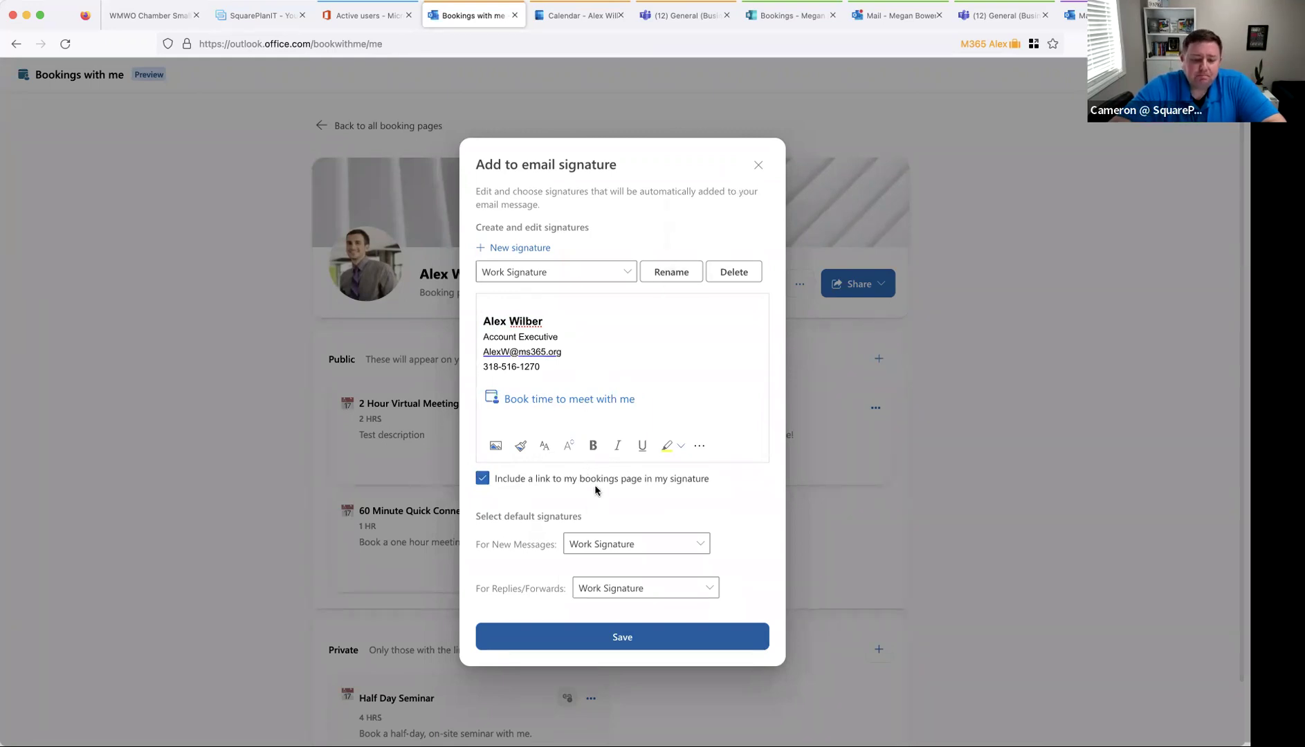
pyautogui.click(758, 165)
pyautogui.click(626, 410)
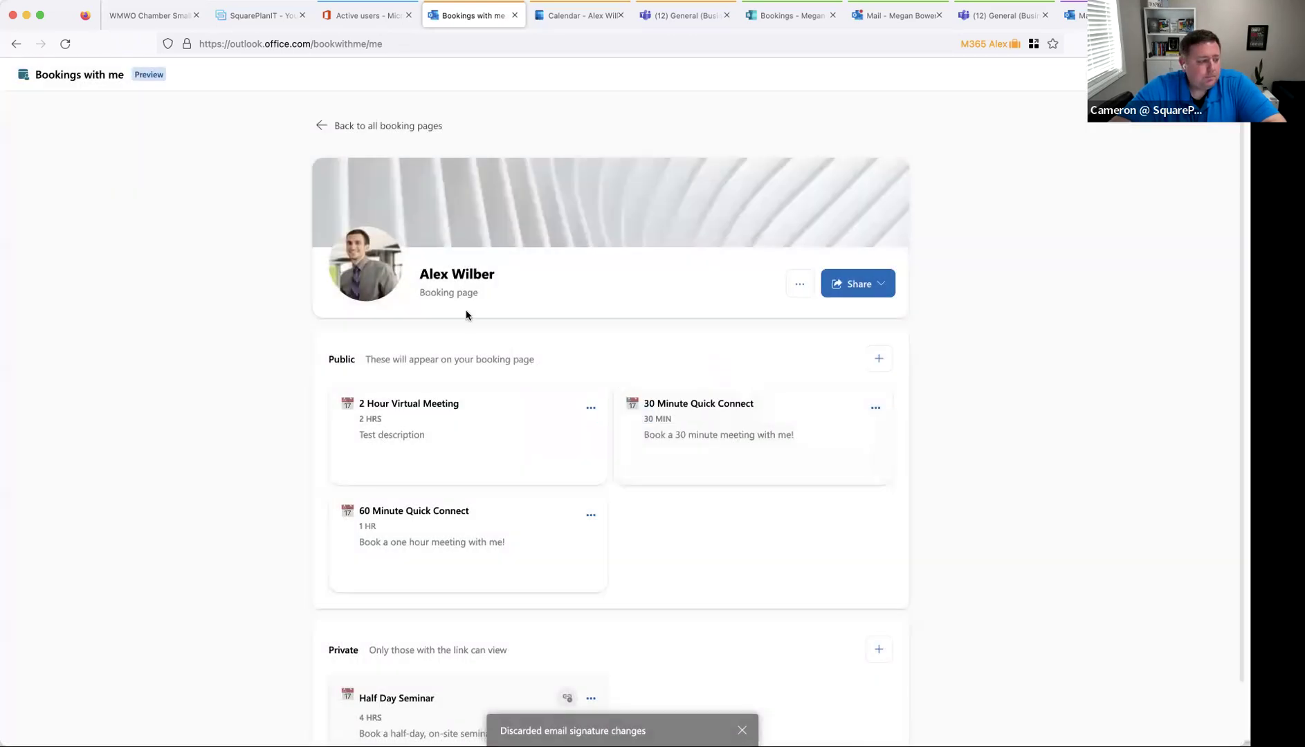
pyautogui.click(322, 126)
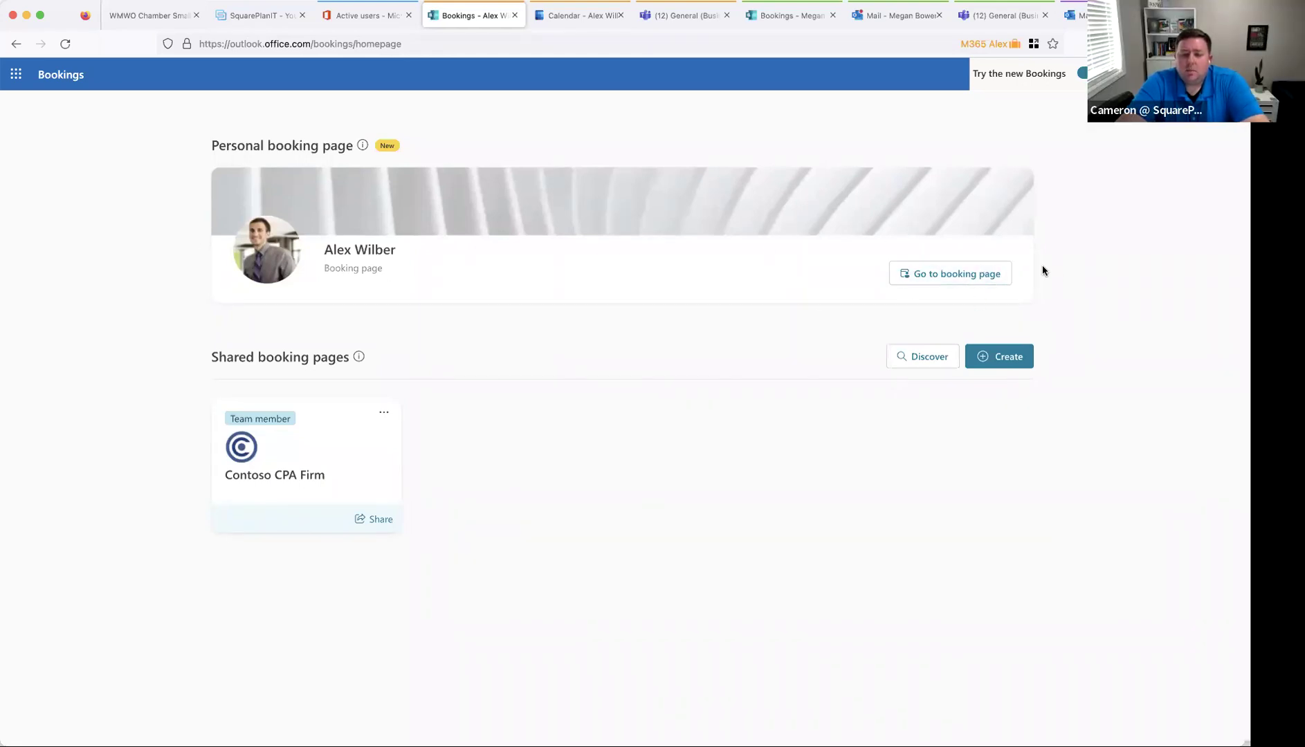
pyautogui.click(977, 276)
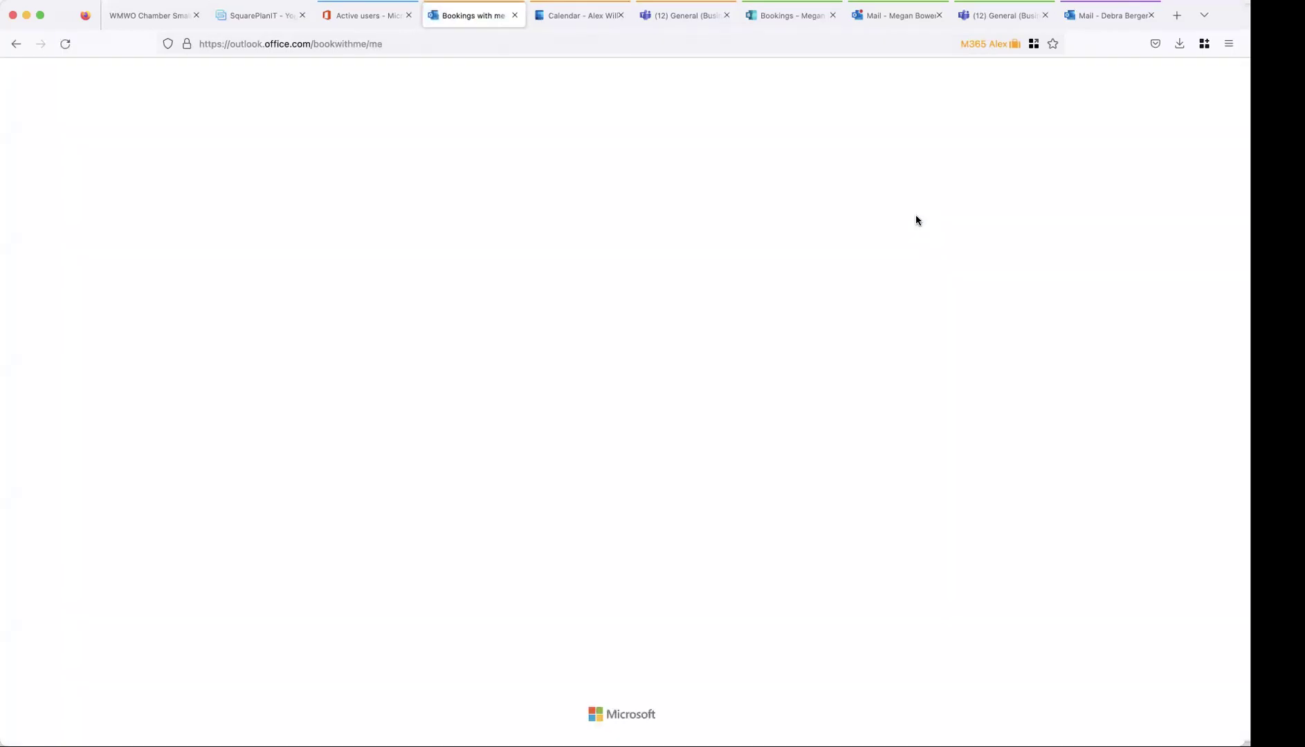
# - Reopen the SquarePlanIT Discovery Call form and click into the Name field
pyautogui.click(255, 23)
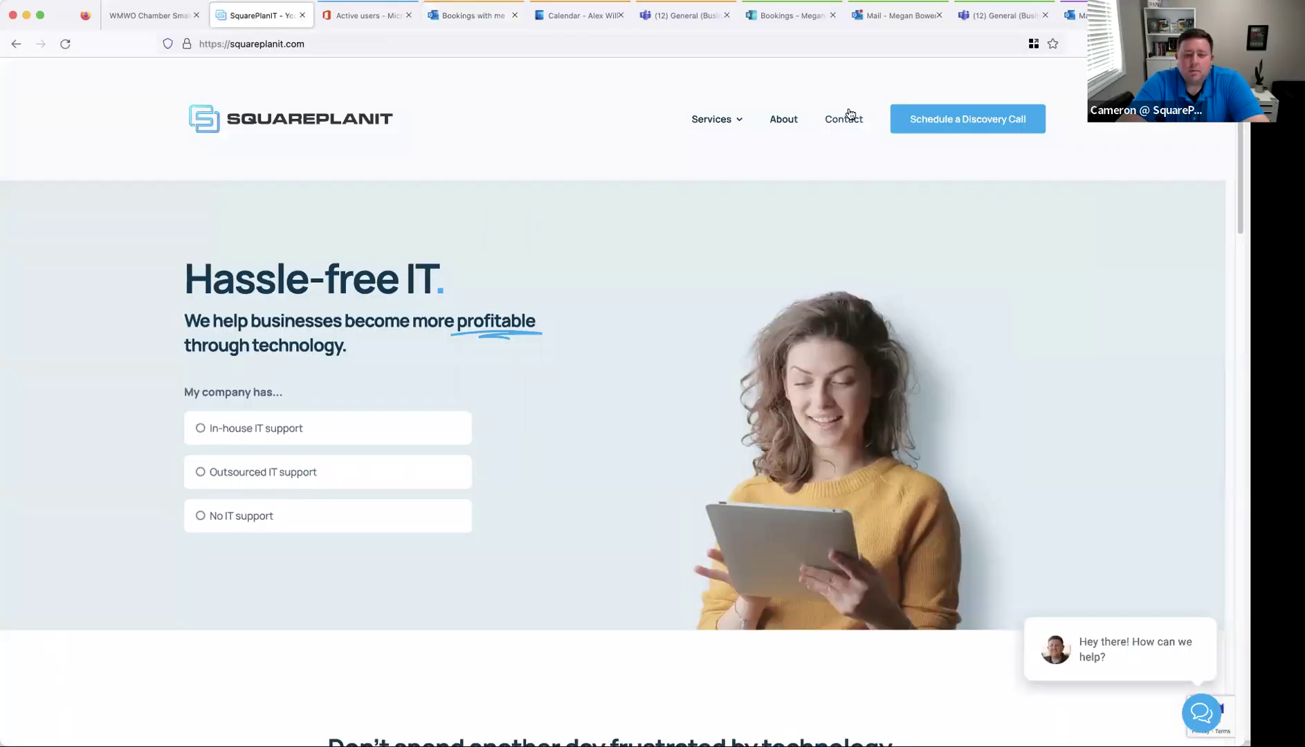
pyautogui.click(943, 121)
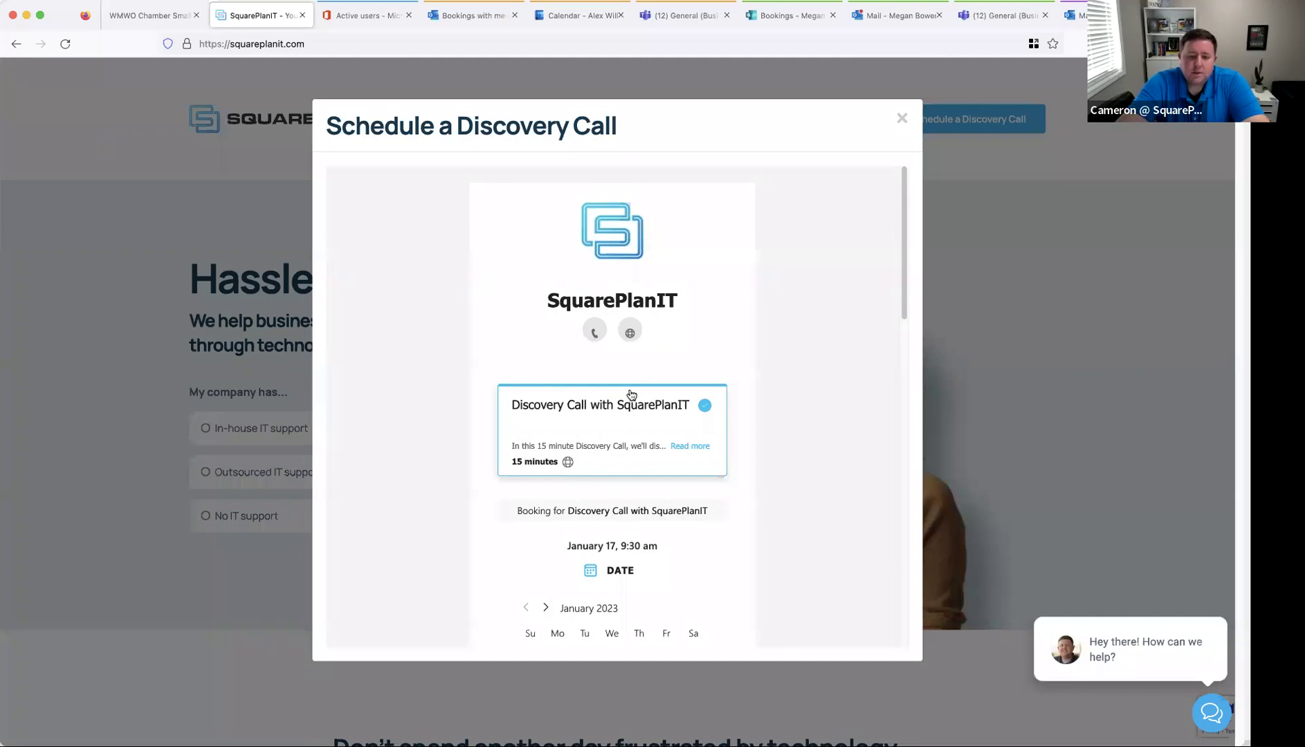
pyautogui.scroll(-4, 605, 483)
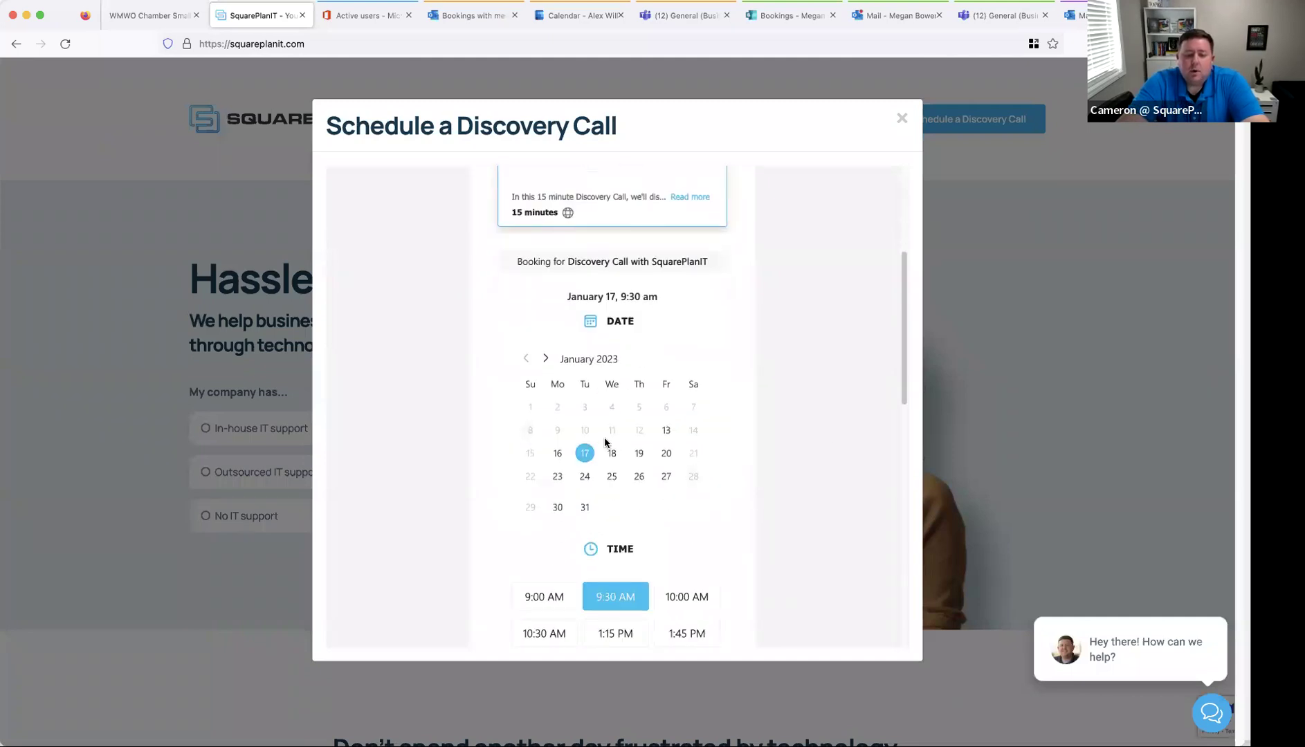
pyautogui.scroll(-2, 574, 446)
pyautogui.scroll(-4, 599, 525)
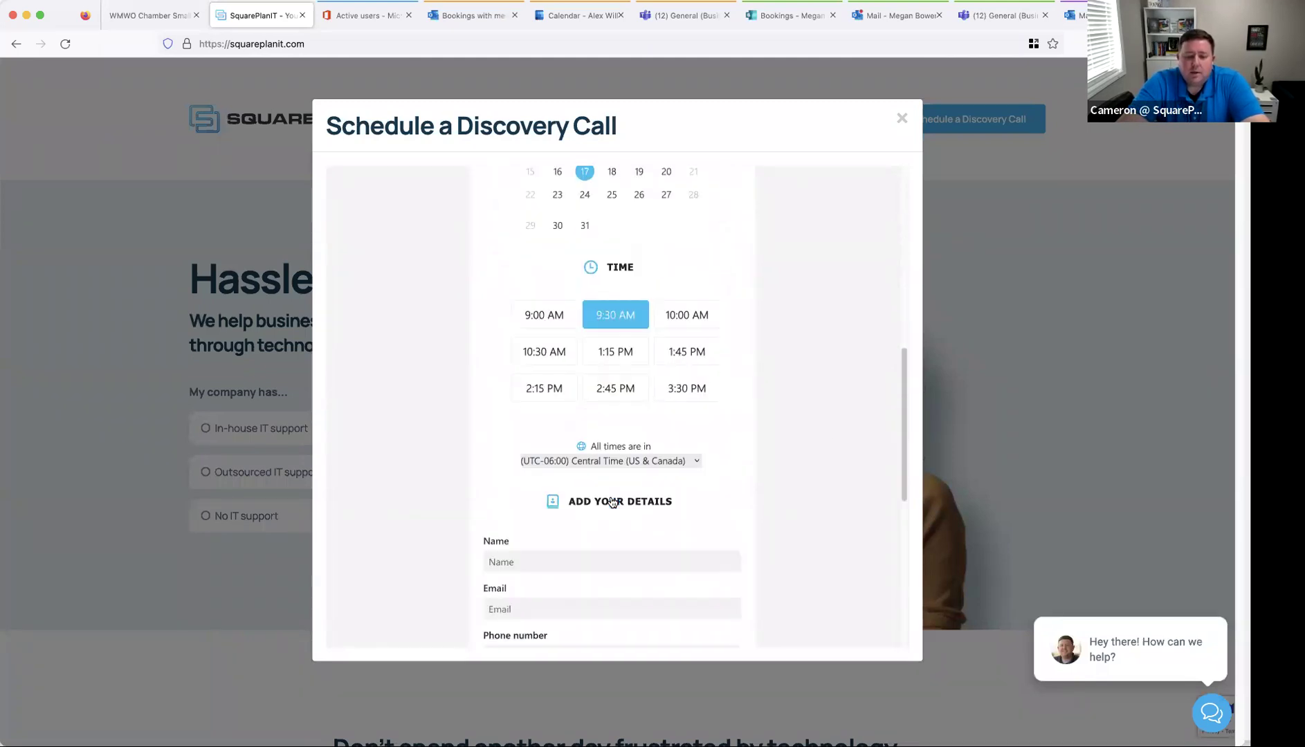
pyautogui.click(623, 492)
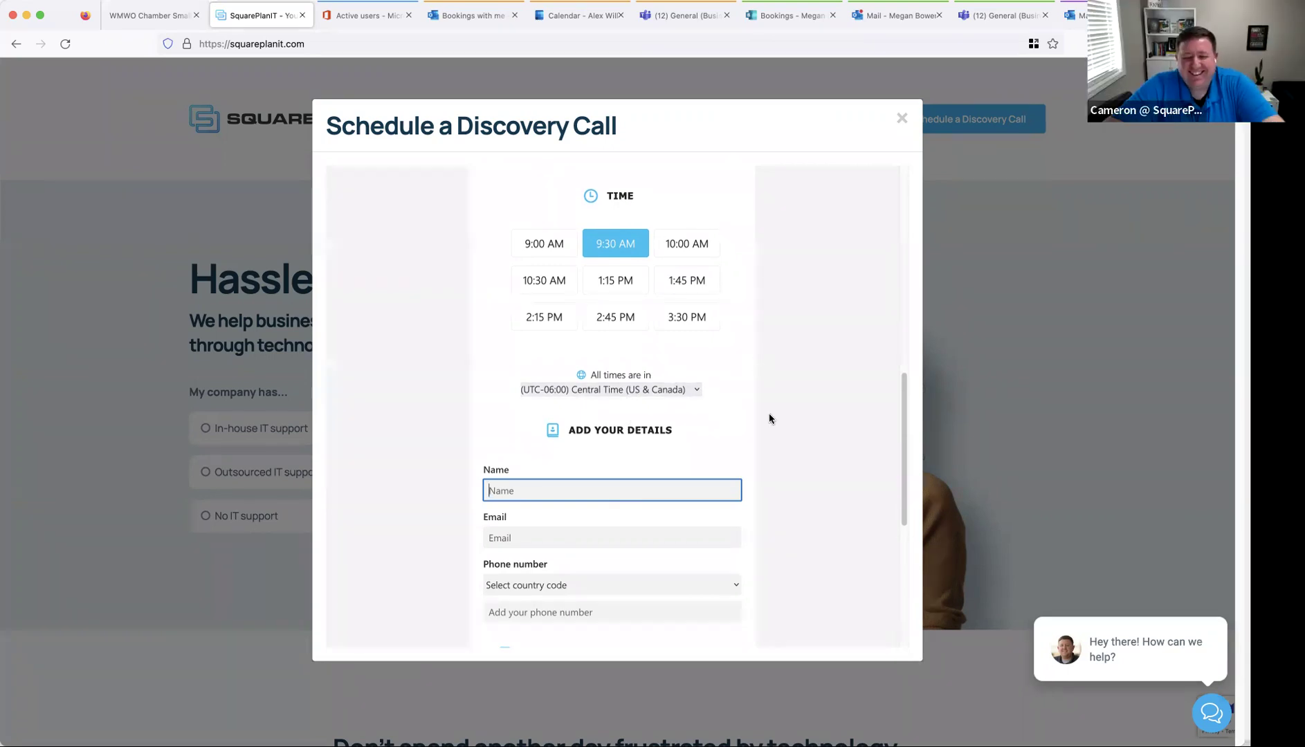
# - Enter the visitor's full name and e-mail address in the details form
pyautogui.scroll(5, 768, 419)
pyautogui.scroll(3, 767, 420)
pyautogui.scroll(-12, 766, 415)
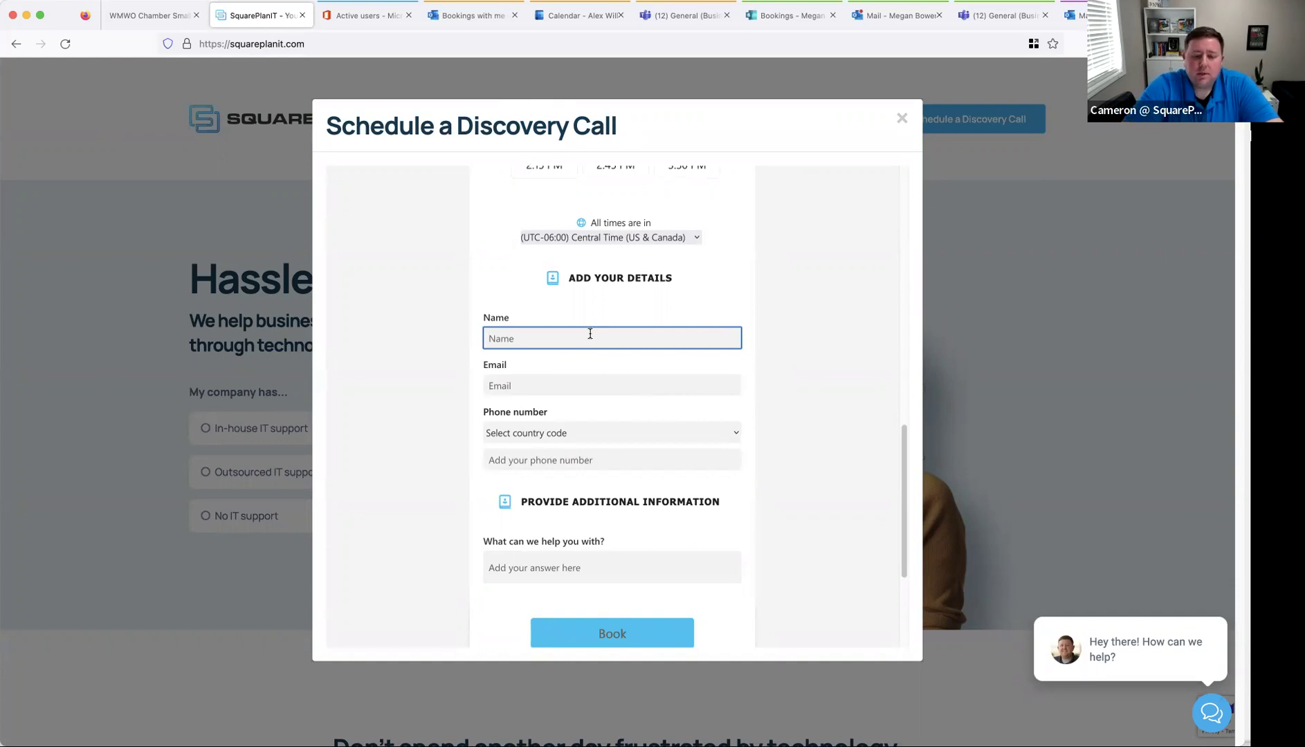
pyautogui.scroll(-1, 582, 327)
pyautogui.tripleClick(584, 326)
pyautogui.hotkey('ctrl', 'c')
pyautogui.press('BackSpace')
pyautogui.press('Tab')
pyautogui.hotkey('ctrl', 'v')
# - Set the phone country code to United States +1, paste the number, and opt in to texts
pyautogui.click(583, 420)
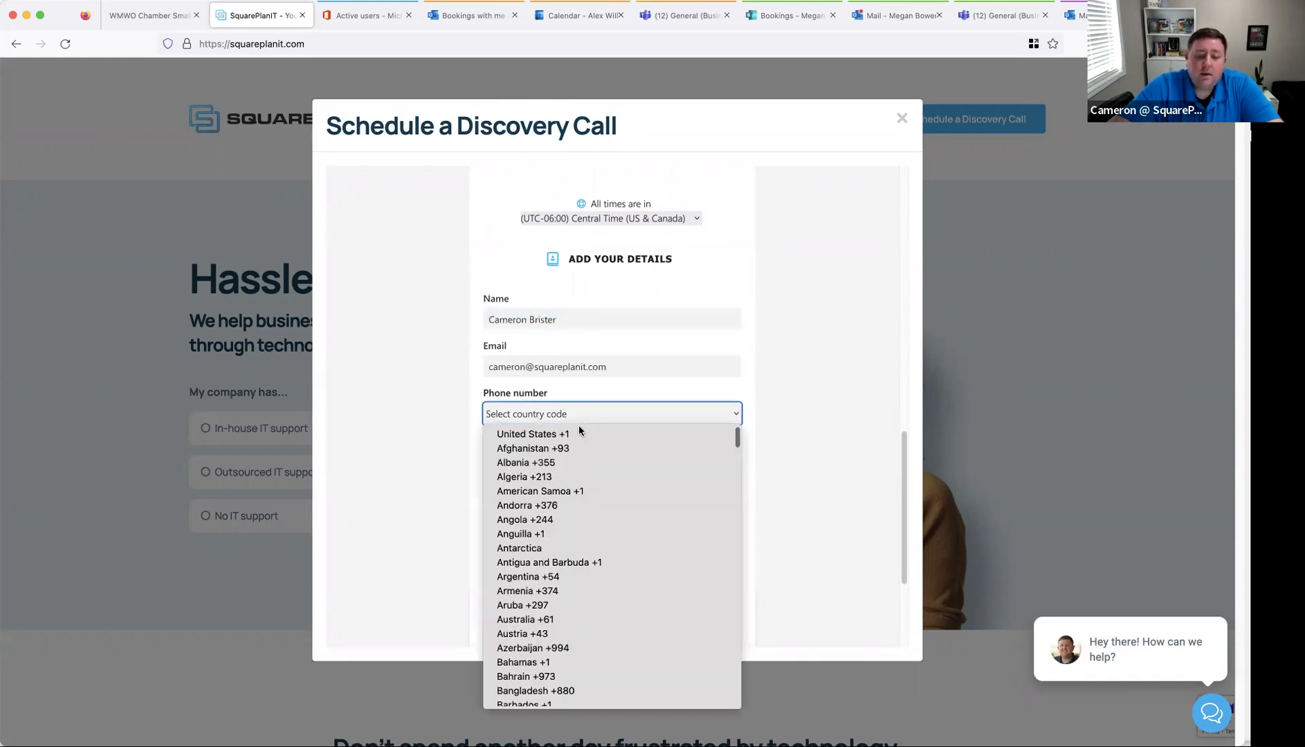
pyautogui.click(580, 426)
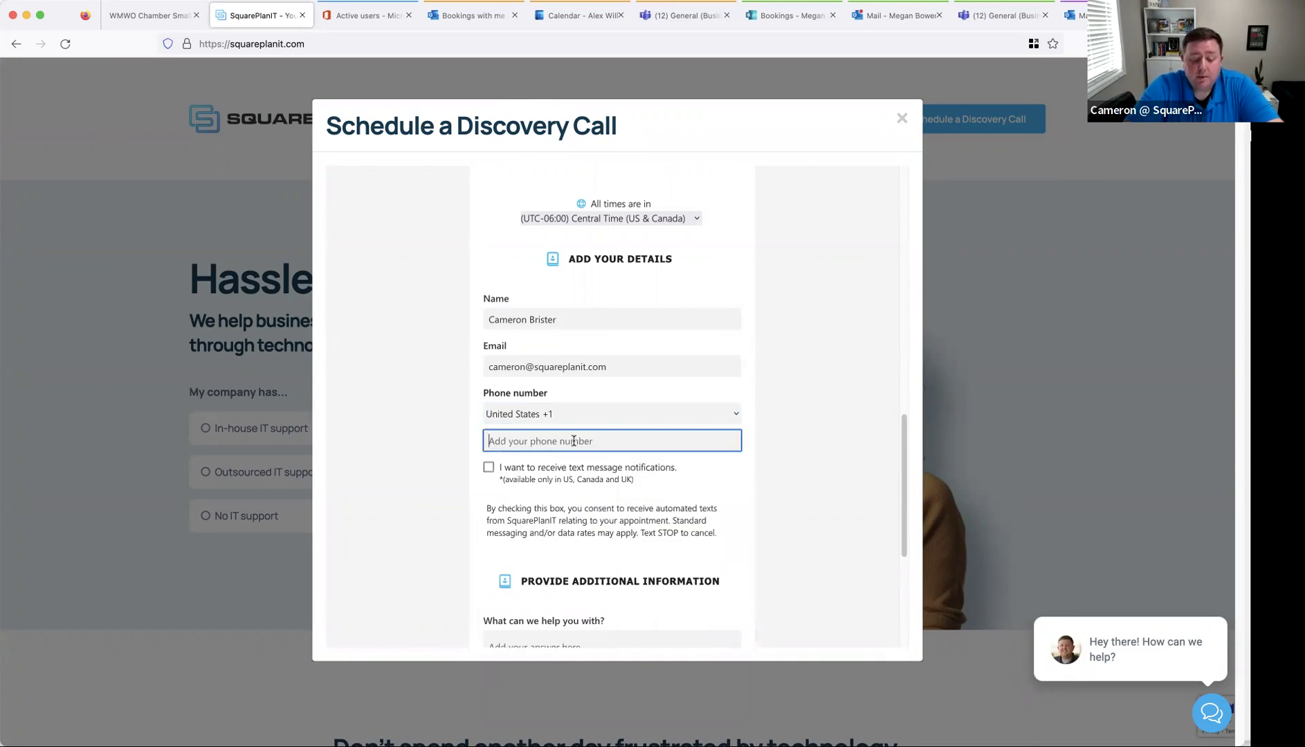
pyautogui.press('super+v')
pyautogui.scroll(-5, 468, 408)
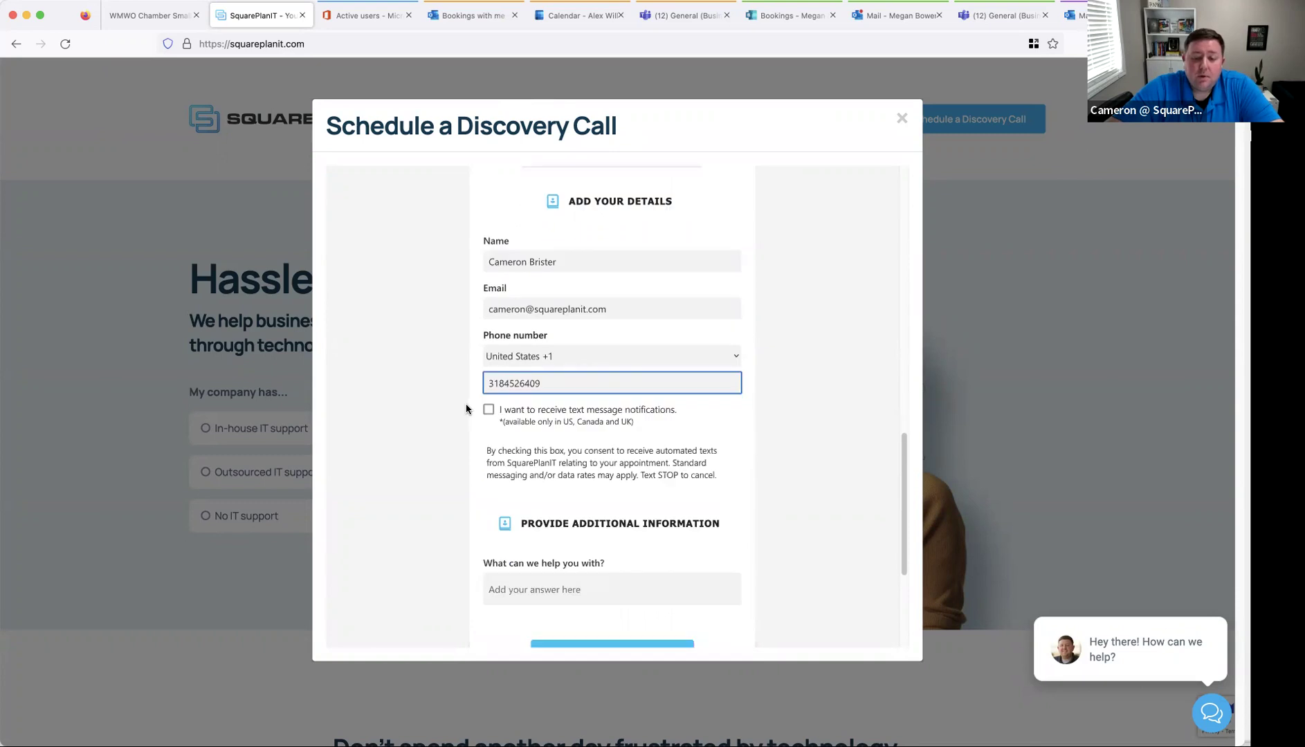
pyautogui.click(489, 275)
# - Answer the help question with 'Bppookings help', book the call, and review the confirmation
pyautogui.scroll(-2, 588, 415)
pyautogui.click(637, 370)
pyautogui.write('Bpp')
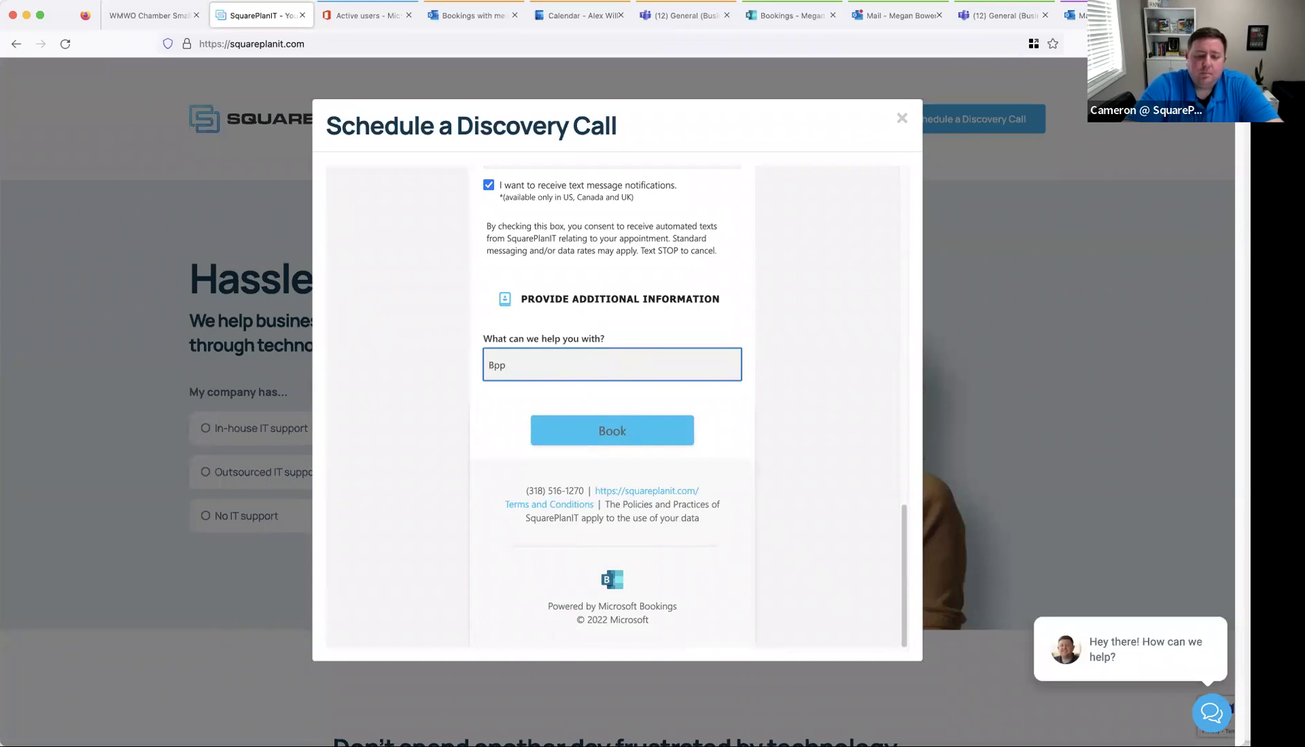
pyautogui.write('ookings help')
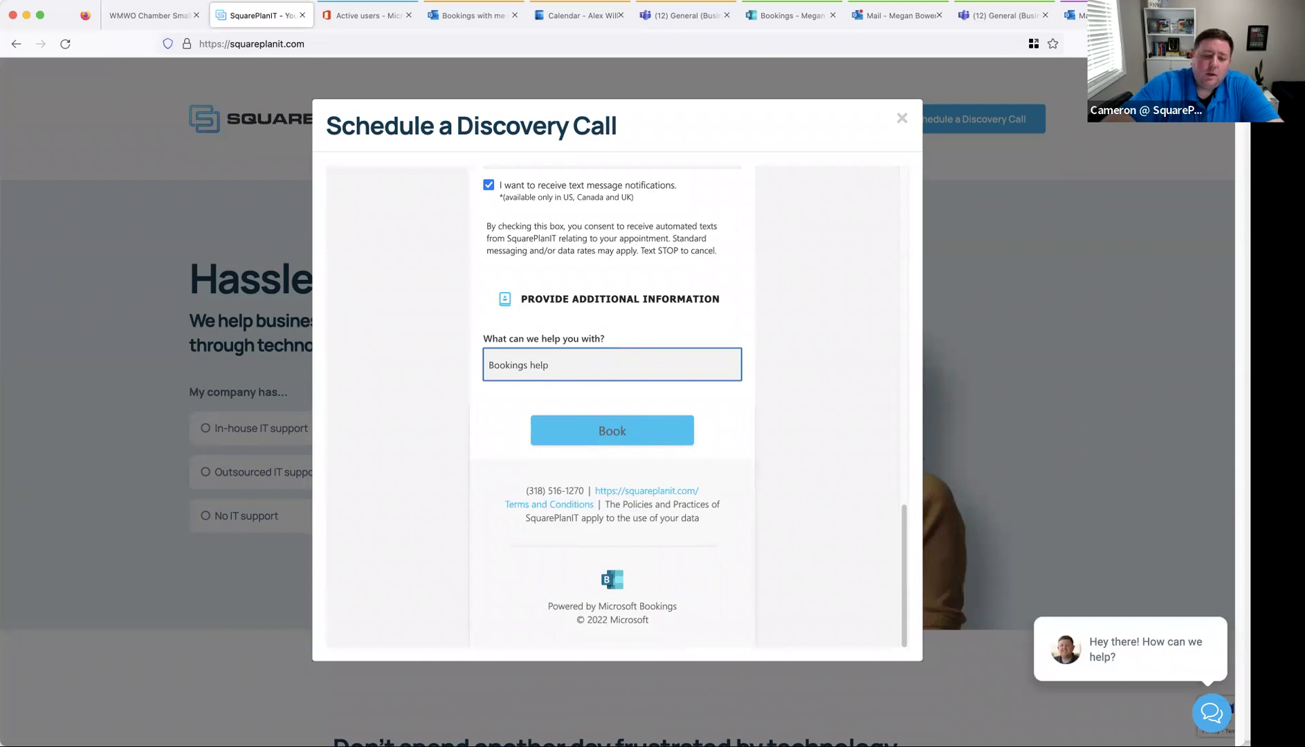
pyautogui.click(660, 436)
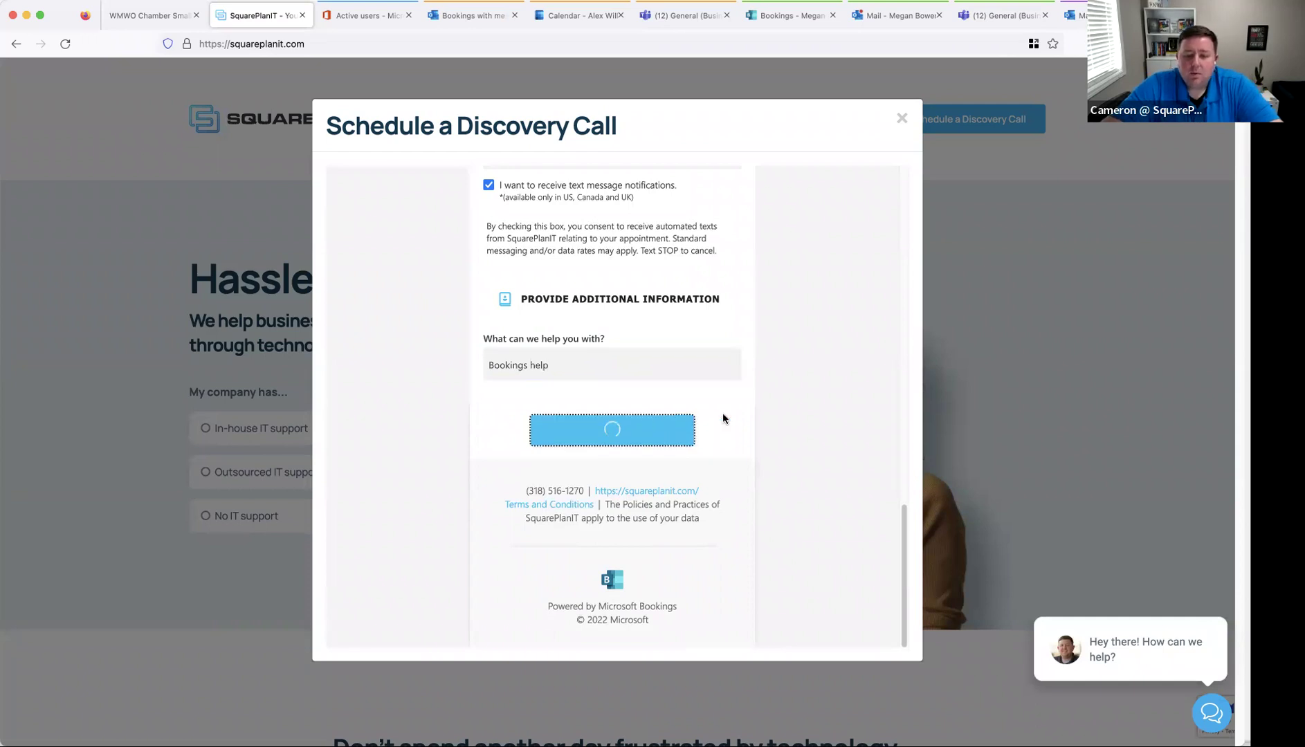
pyautogui.scroll(1, 739, 418)
pyautogui.scroll(6, 739, 418)
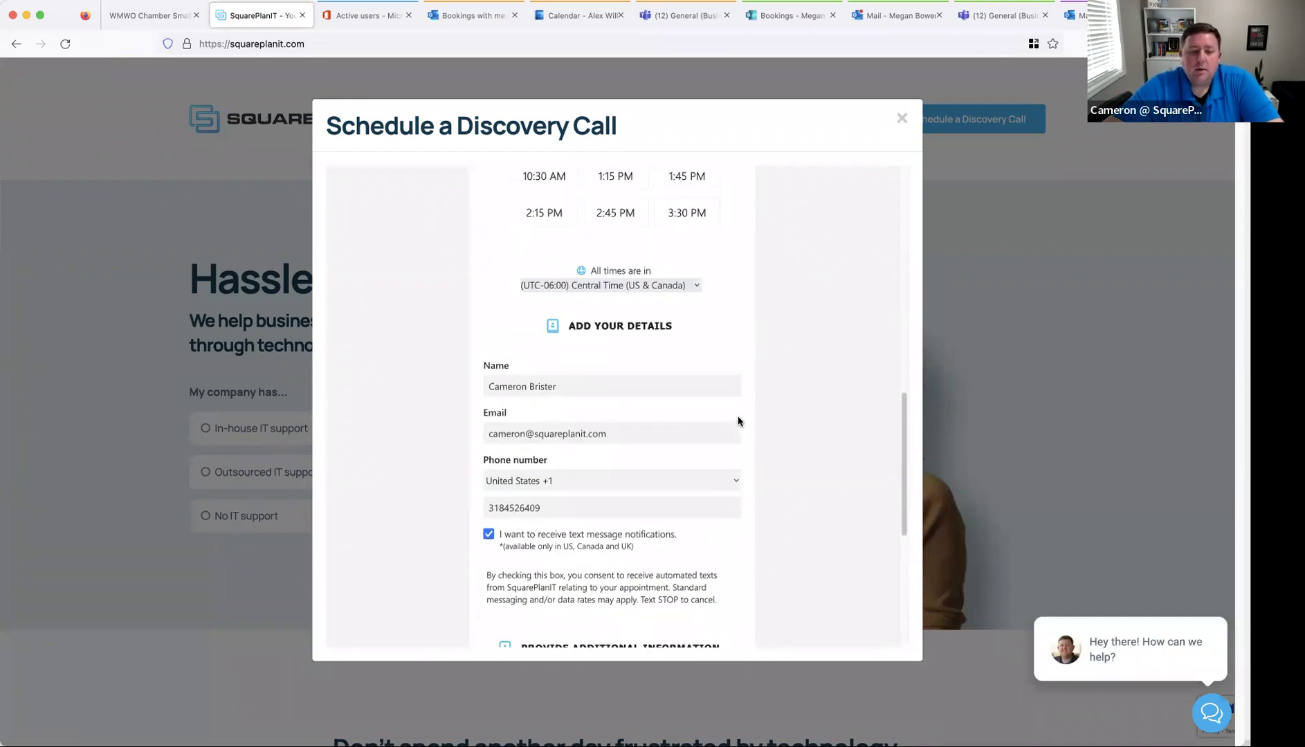
pyautogui.scroll(-2, 728, 447)
pyautogui.scroll(-2, 733, 512)
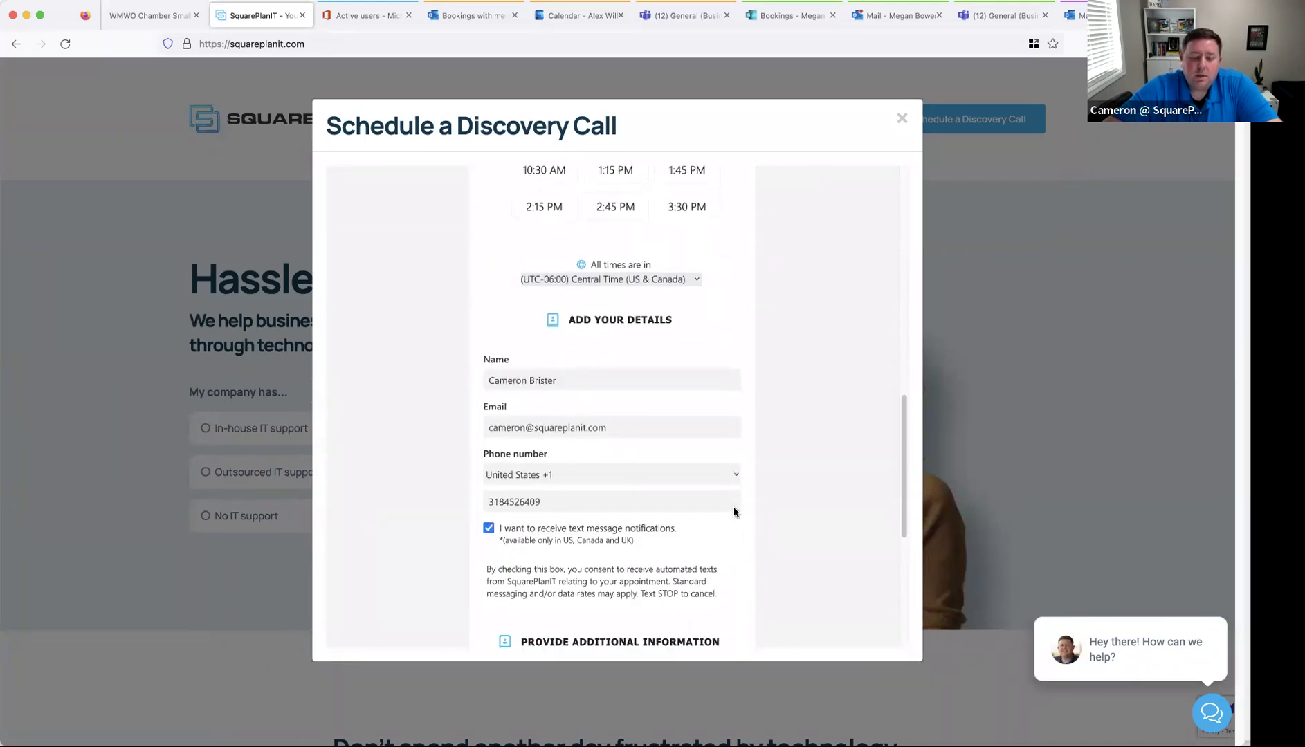
pyautogui.scroll(3, 554, 284)
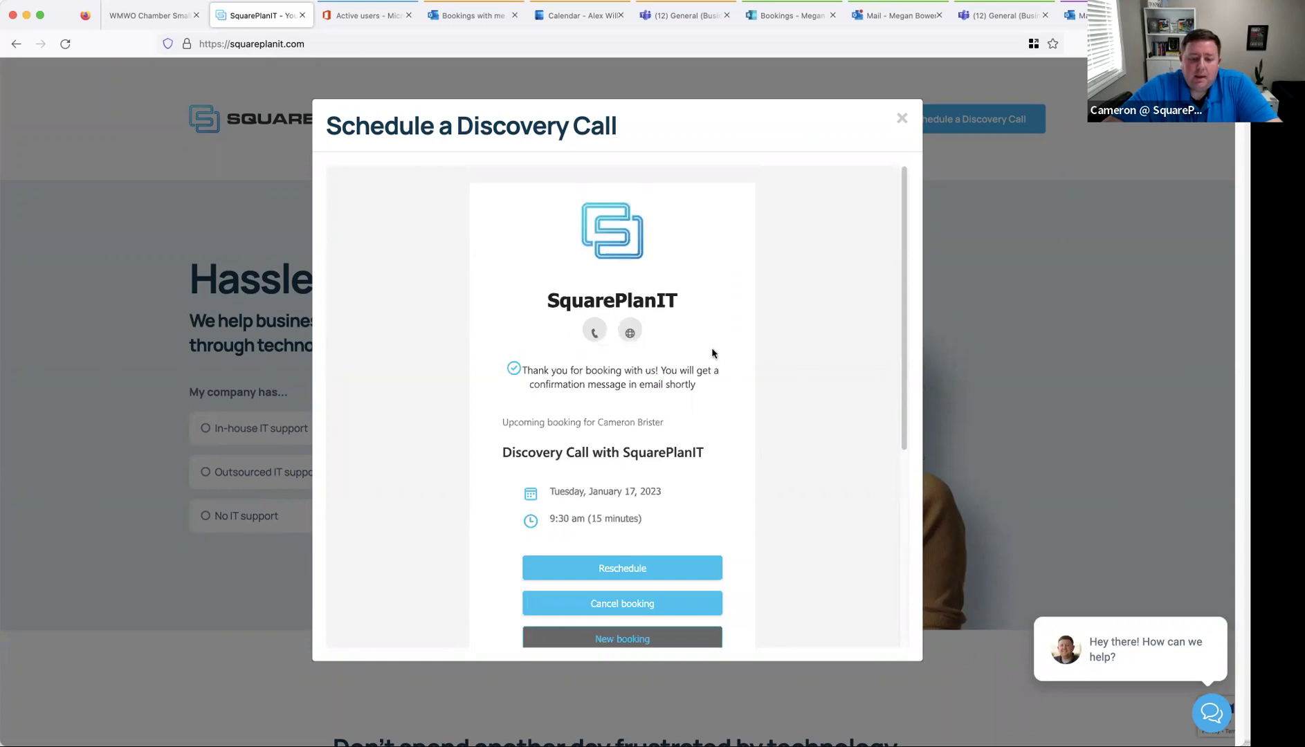
# - Scroll through the January 17 Discovery Call confirmation, then close the booking window
pyautogui.scroll(-3, 693, 411)
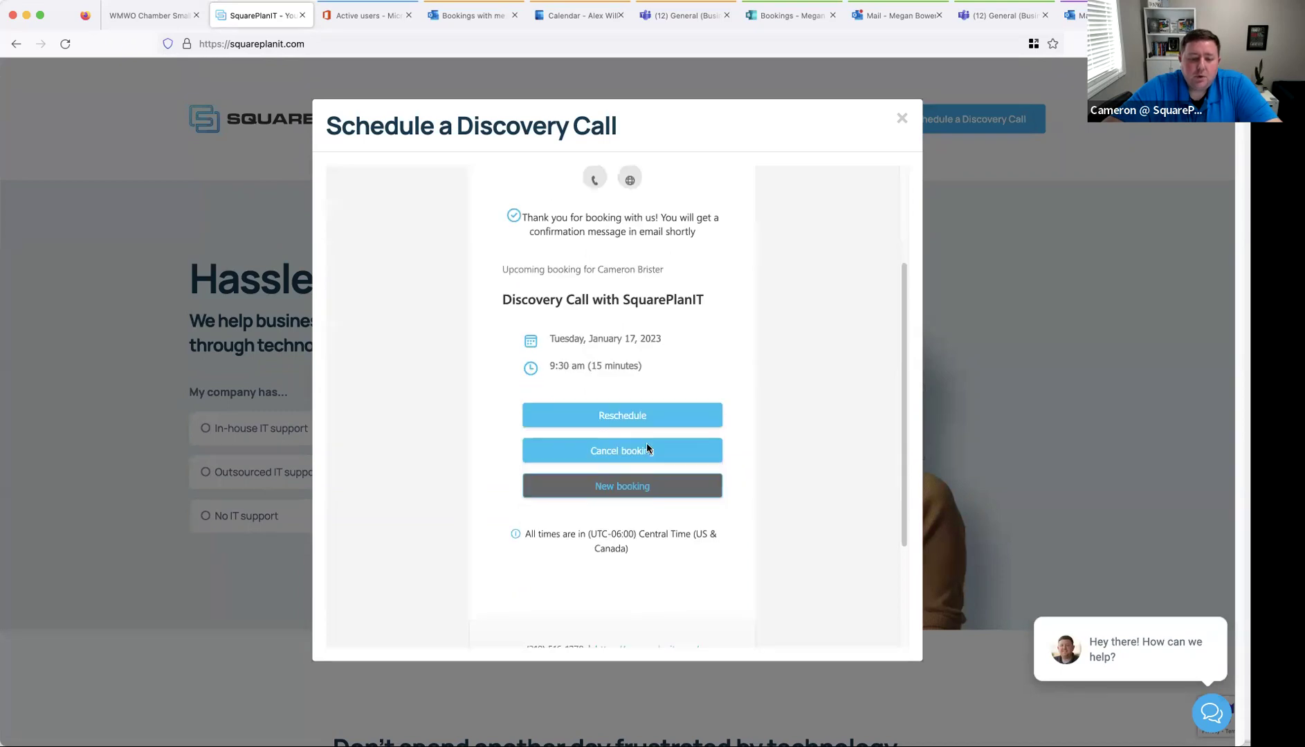
pyautogui.scroll(-3, 650, 447)
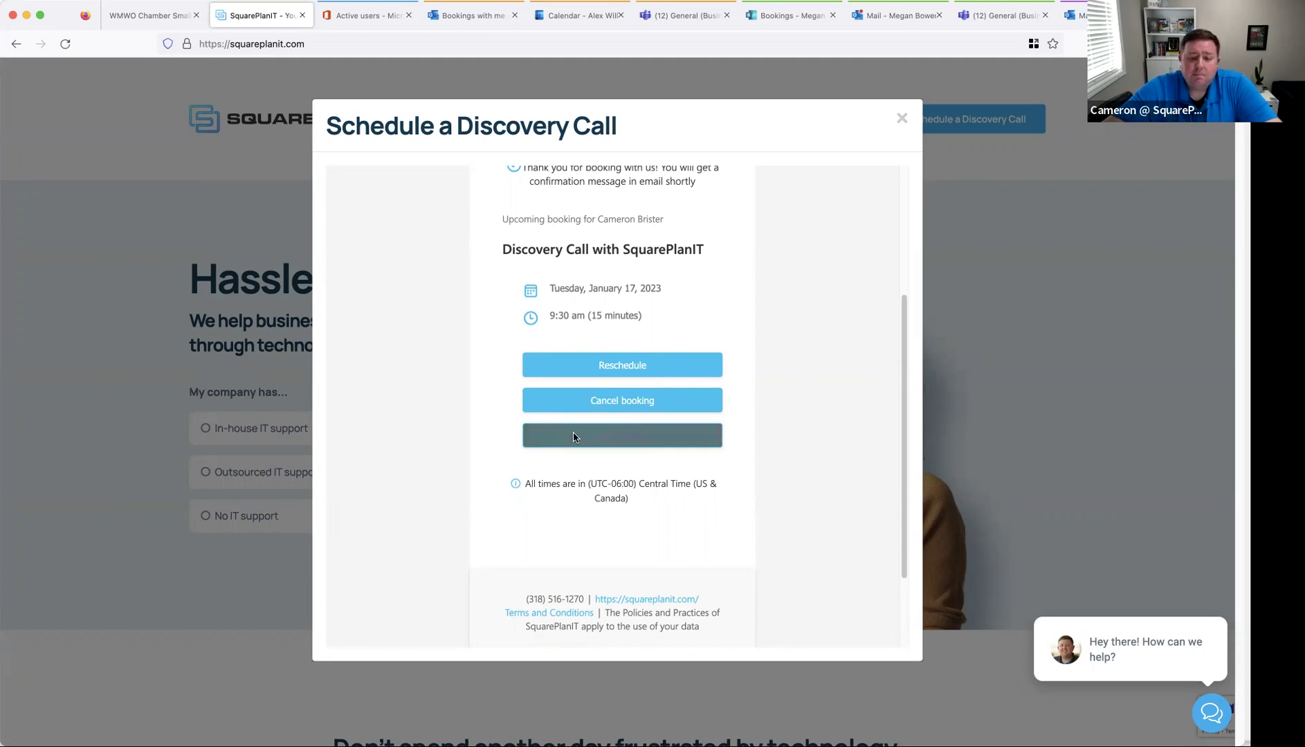
pyautogui.scroll(3, 591, 484)
pyautogui.scroll(-5, 600, 475)
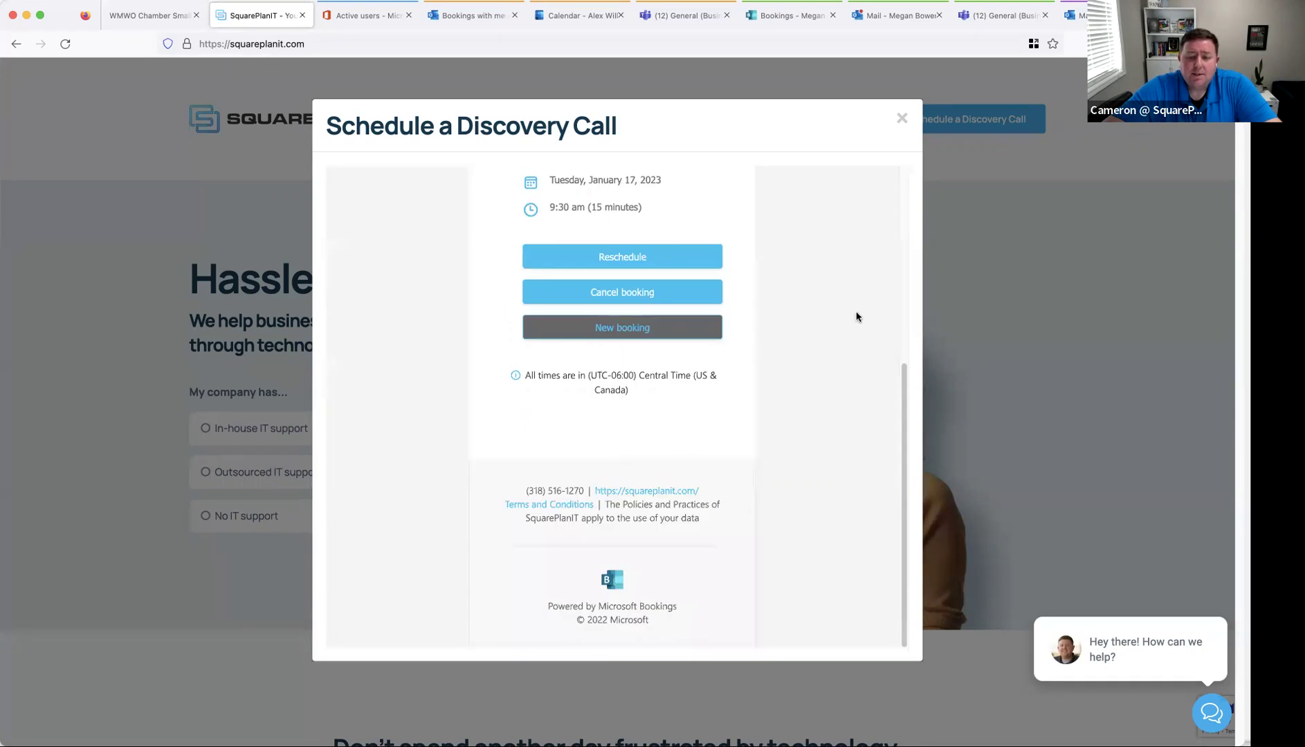
pyautogui.click(902, 119)
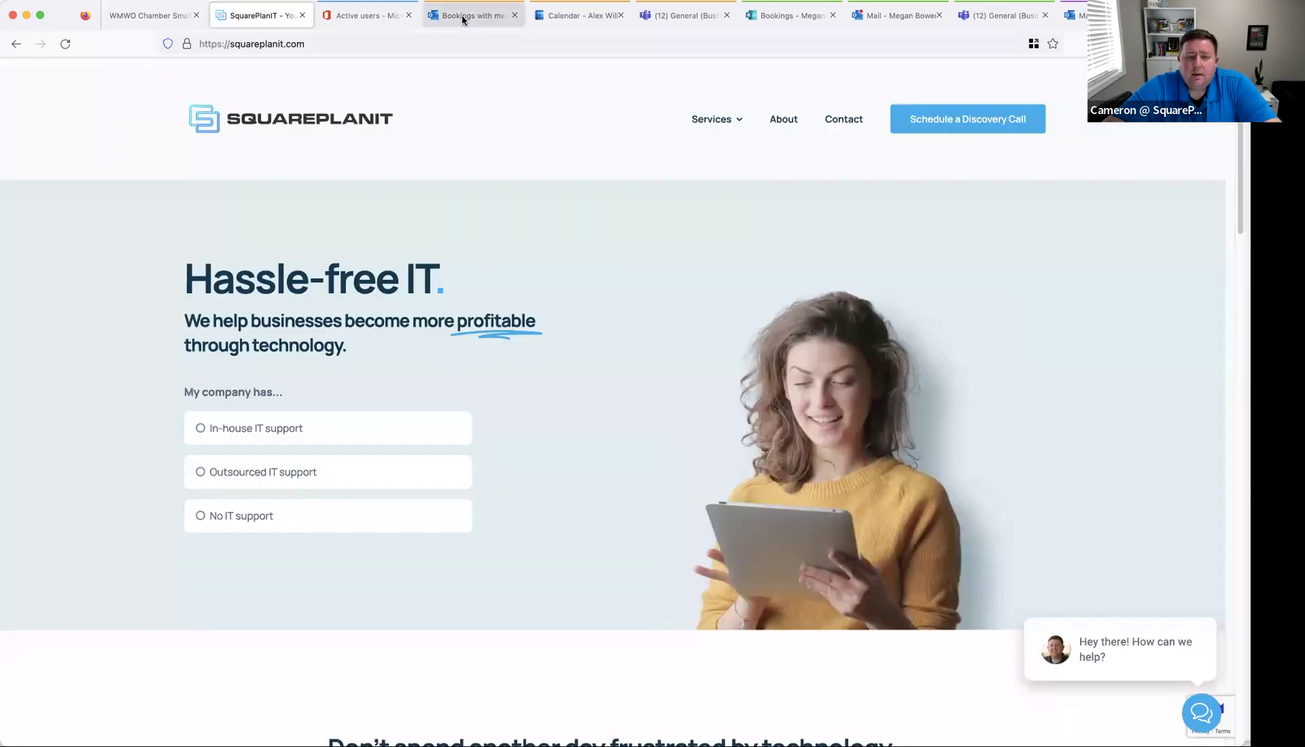
# - Open Contoso CPA Firm from all booking pages and review its three services
pyautogui.click(467, 16)
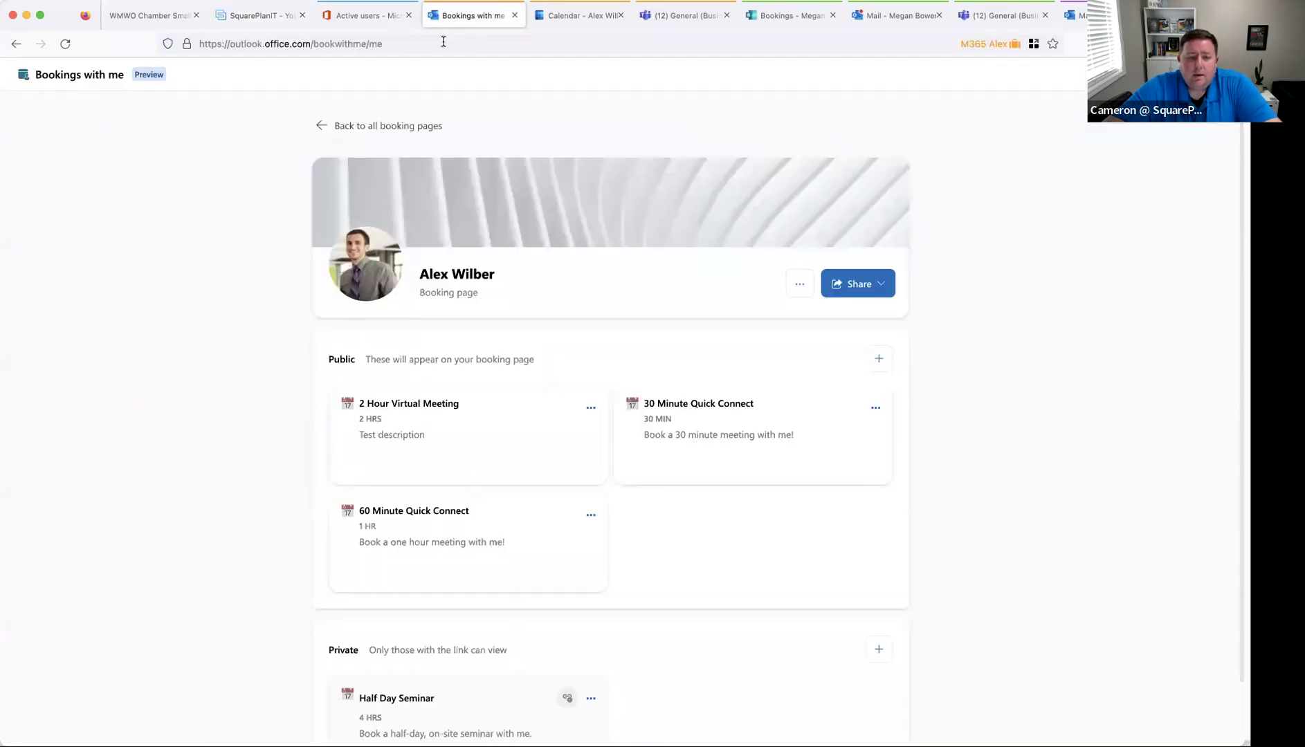
pyautogui.click(366, 138)
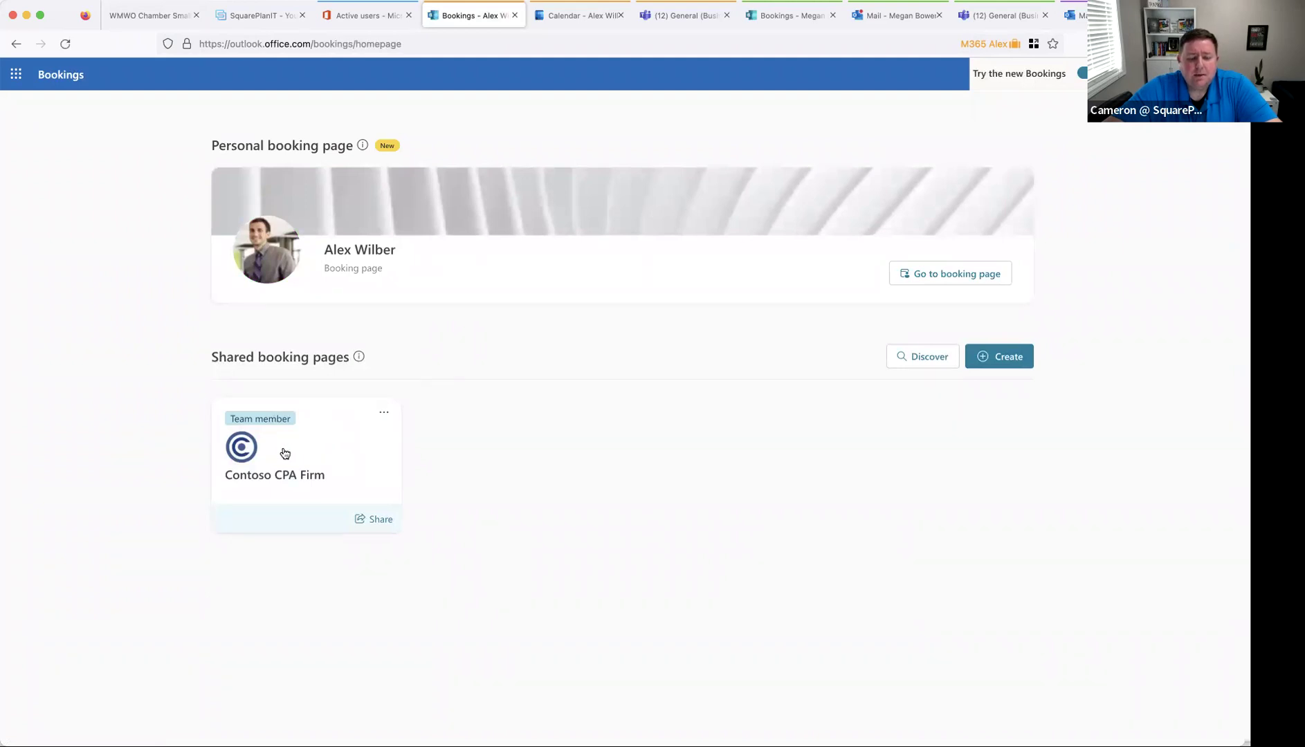
pyautogui.click(338, 455)
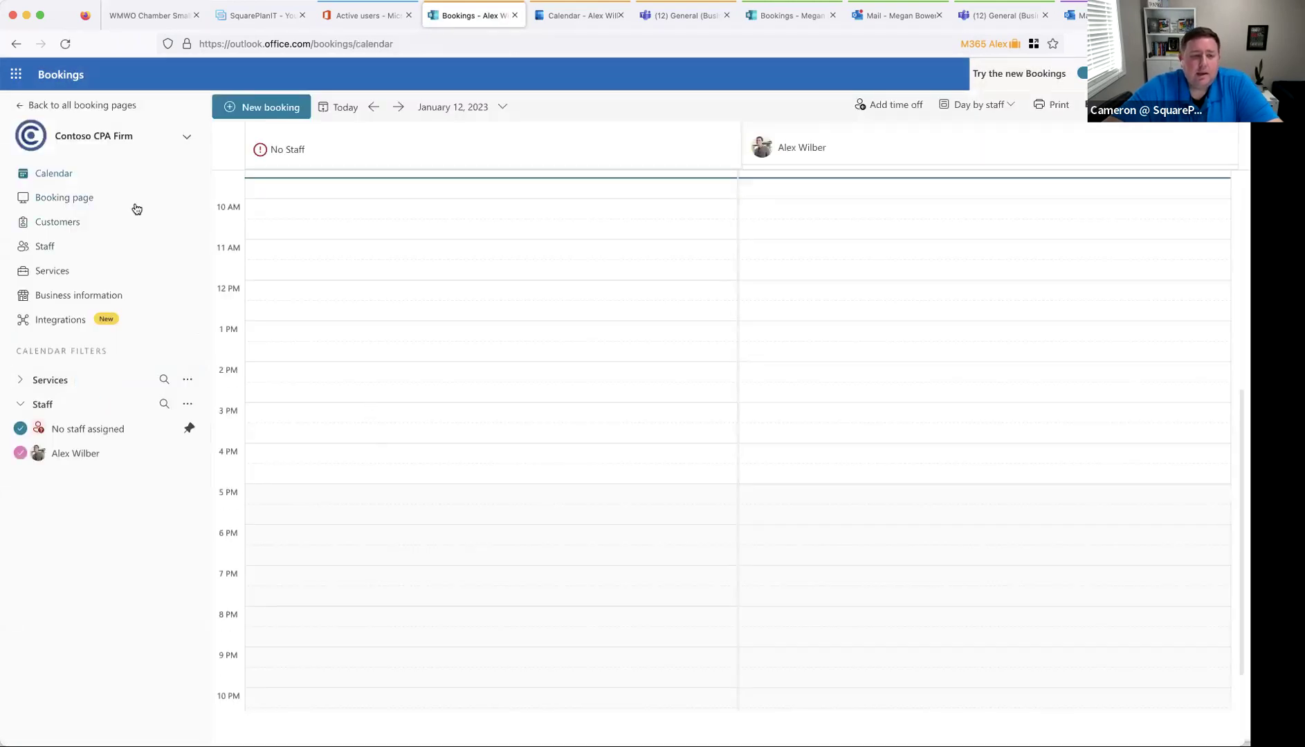
pyautogui.click(74, 273)
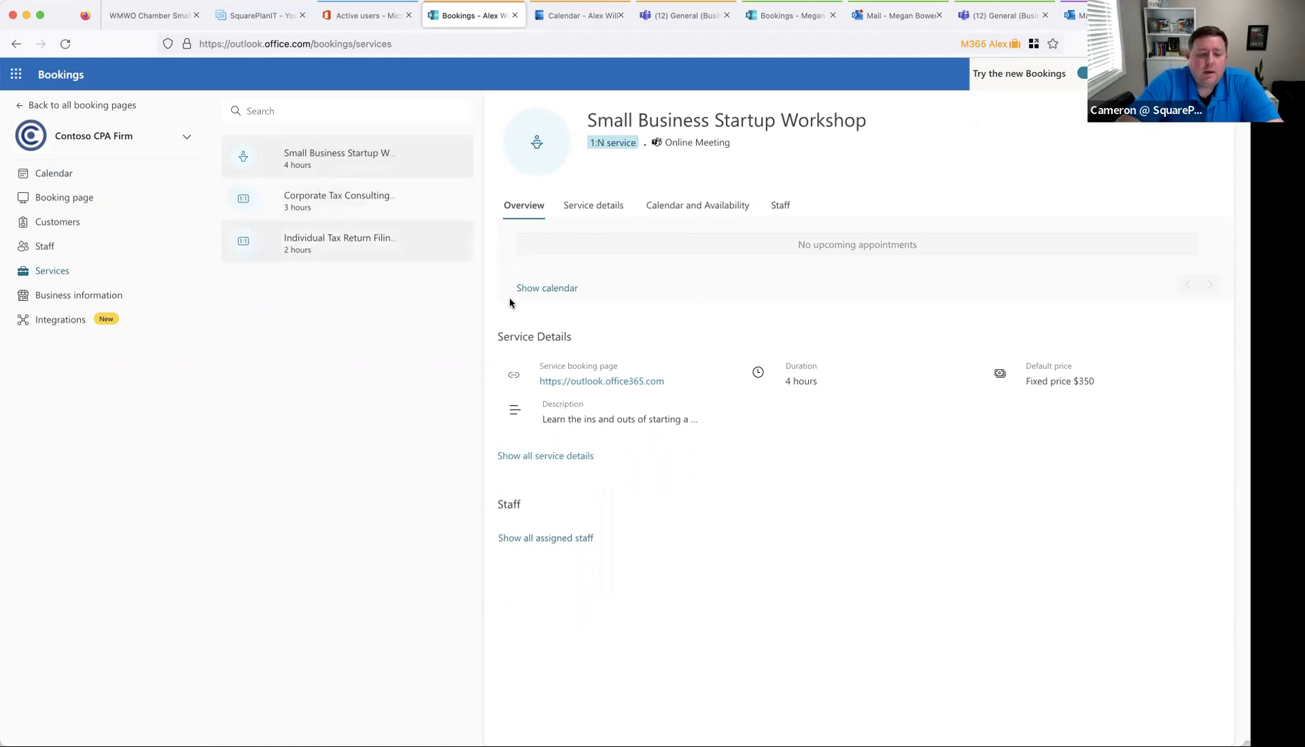
pyautogui.click(387, 254)
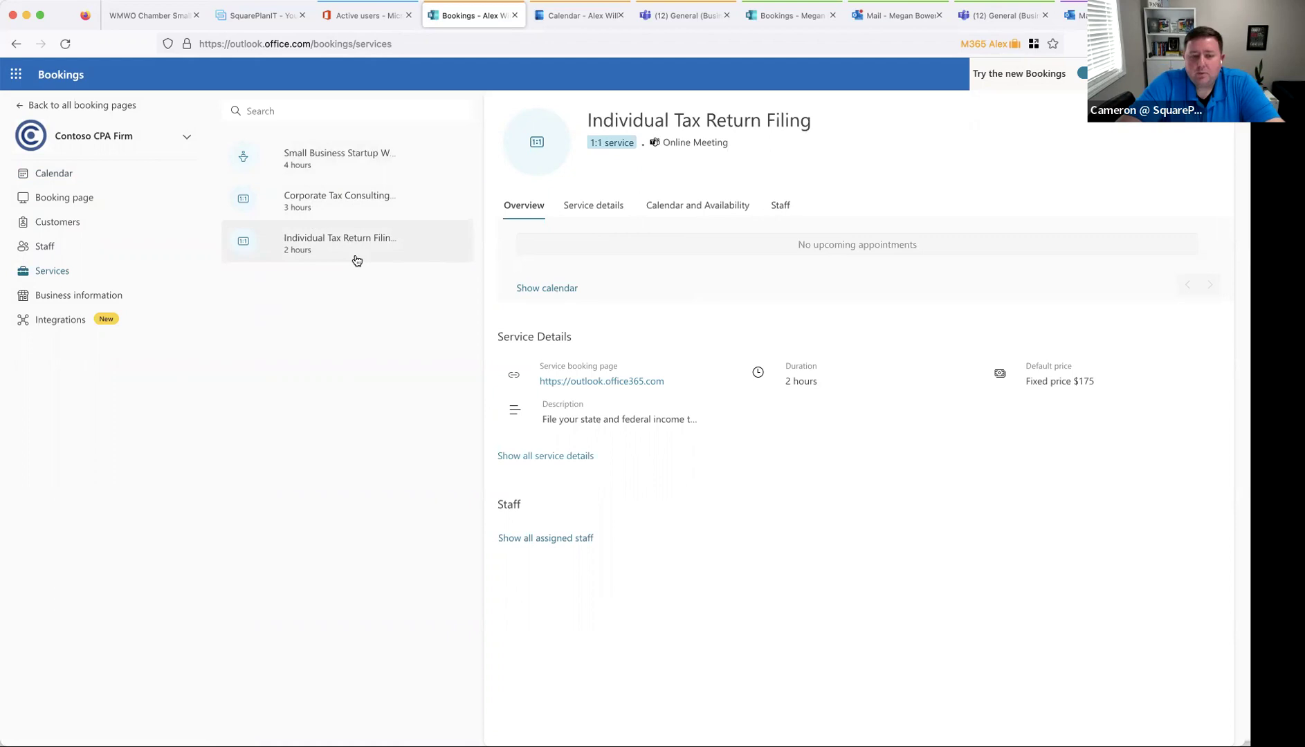
pyautogui.click(374, 213)
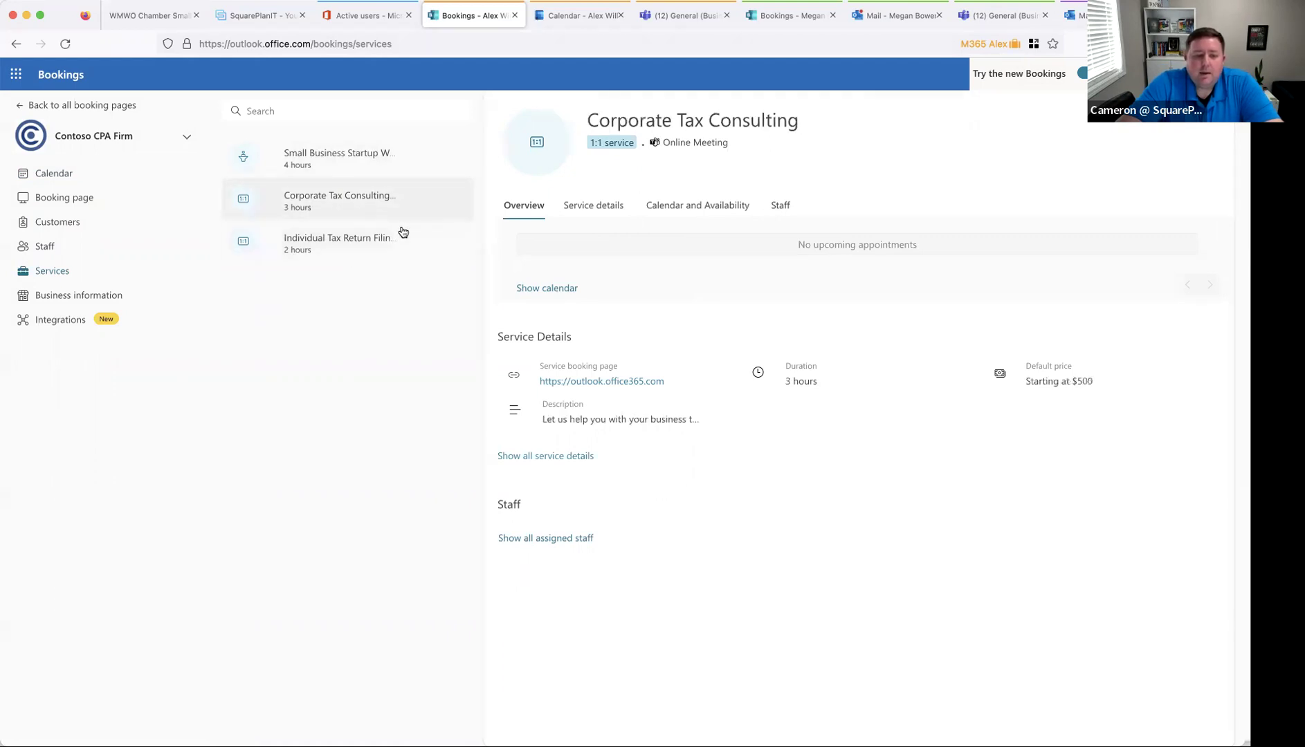
pyautogui.click(367, 177)
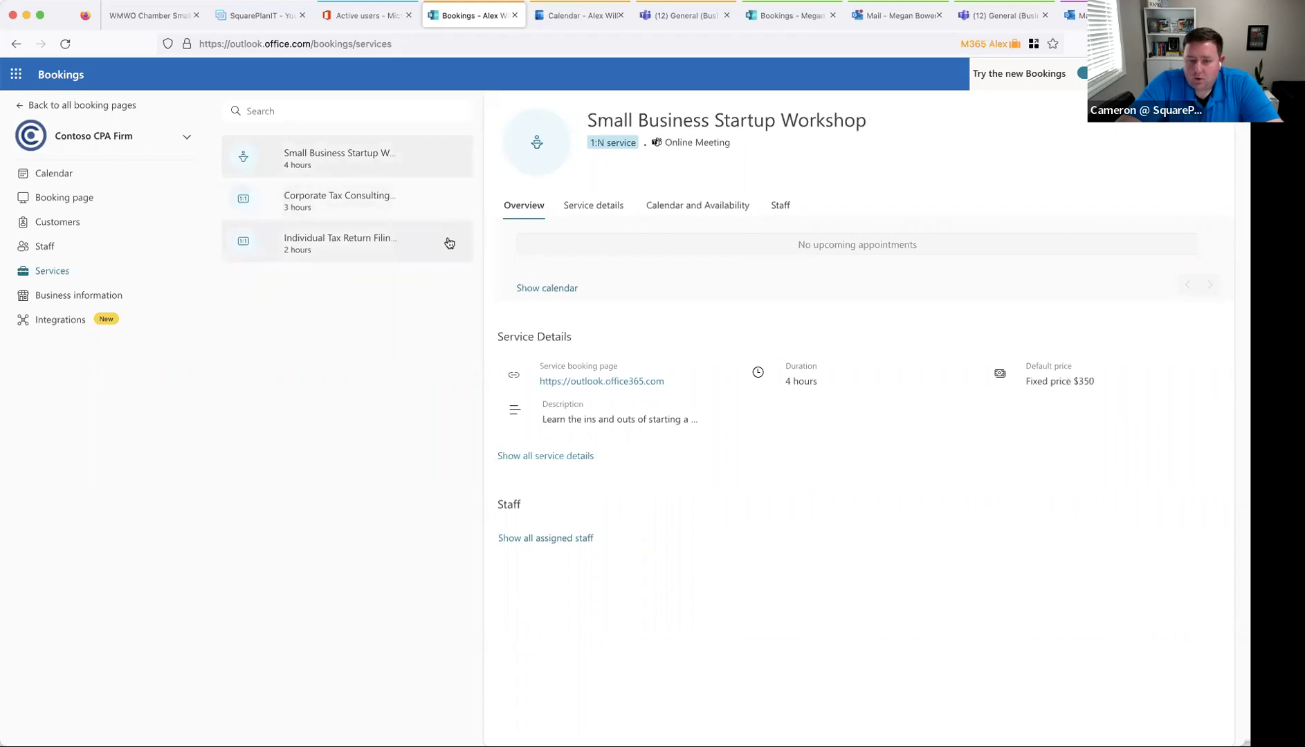
pyautogui.click(395, 257)
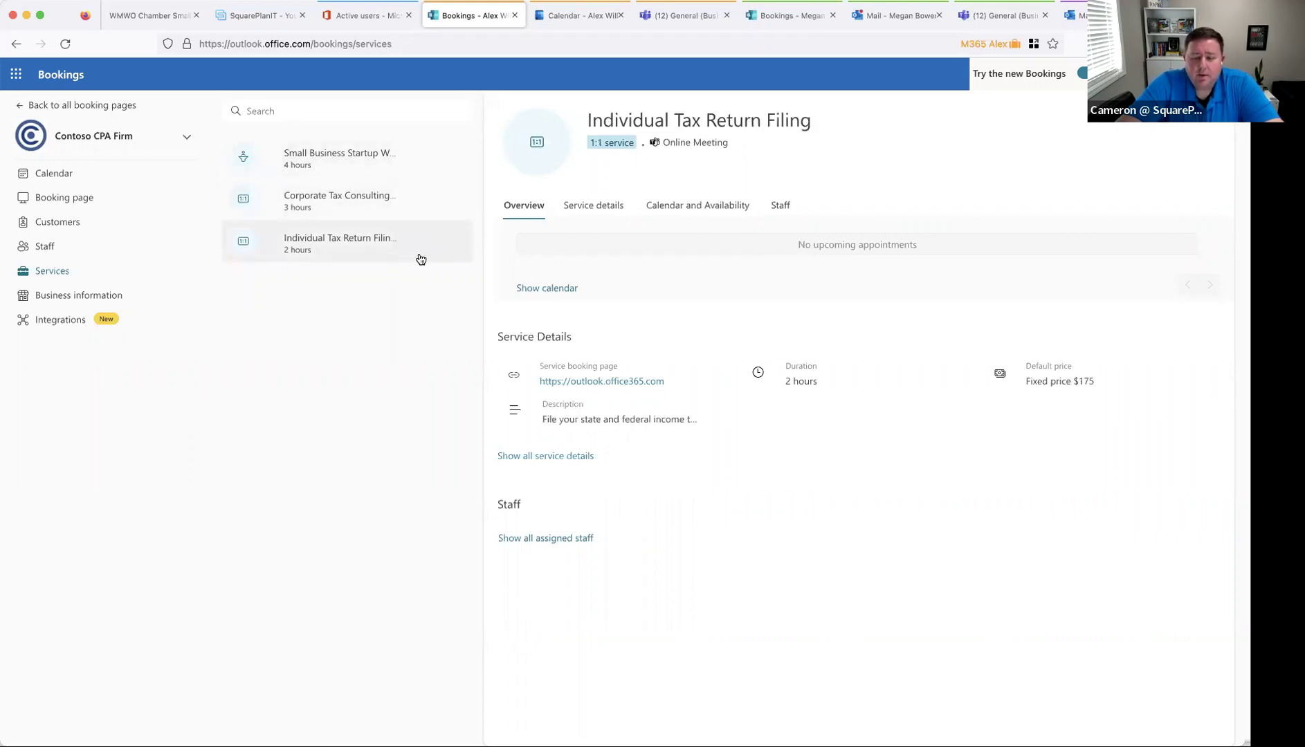
# - Check the Individual Tax Return Filing details, then copy the public booking page link
pyautogui.click(605, 207)
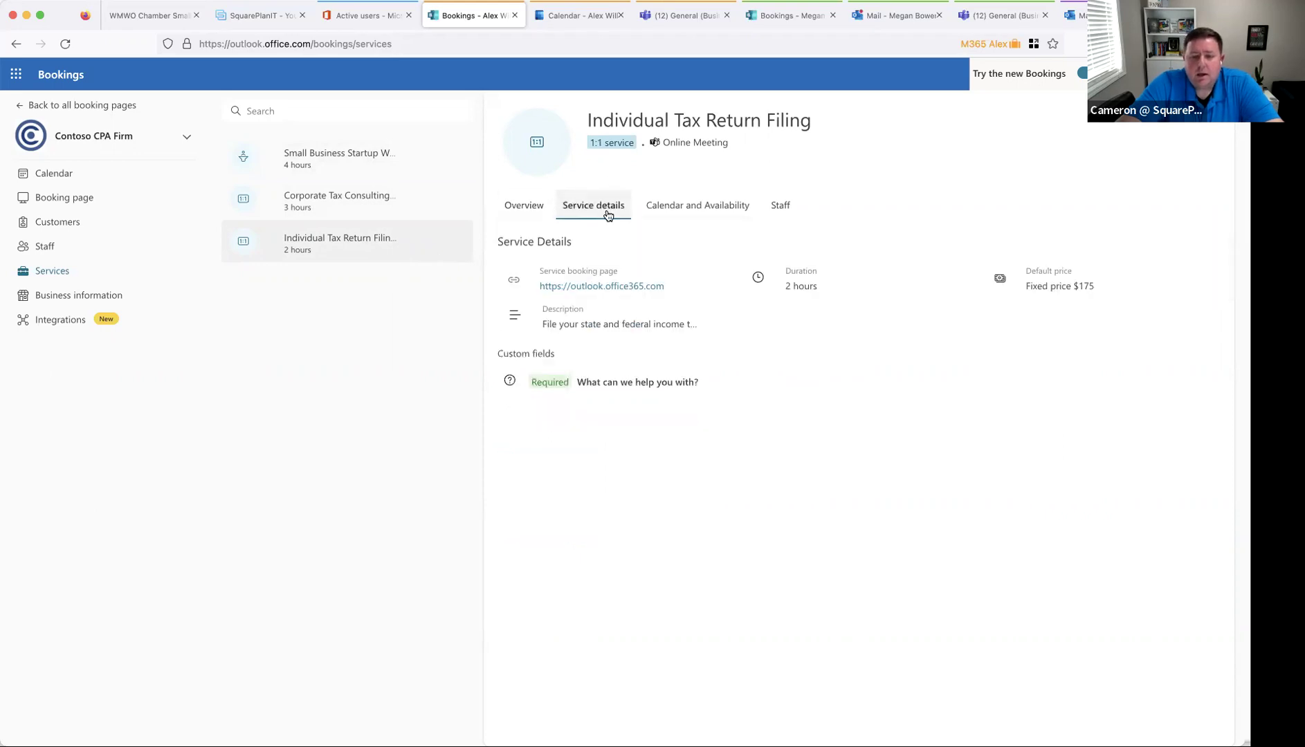
pyautogui.click(524, 209)
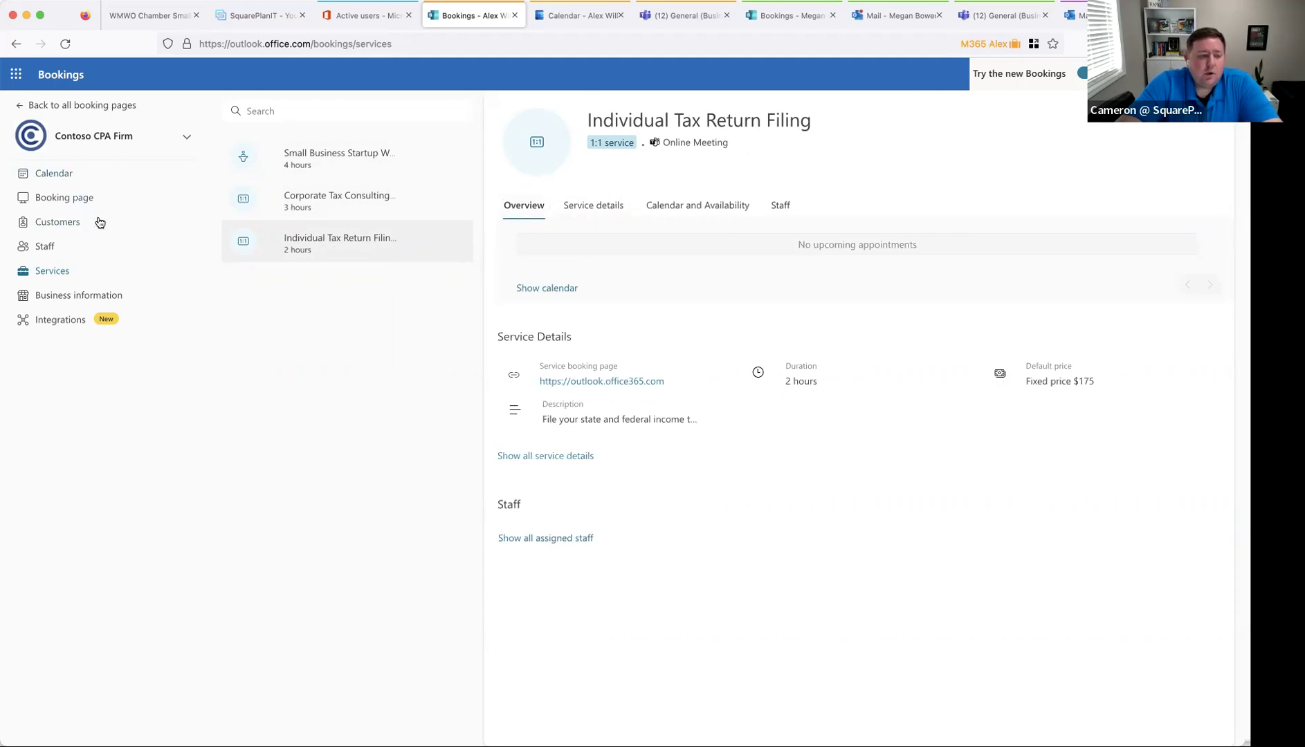
pyautogui.click(79, 199)
pyautogui.click(463, 216)
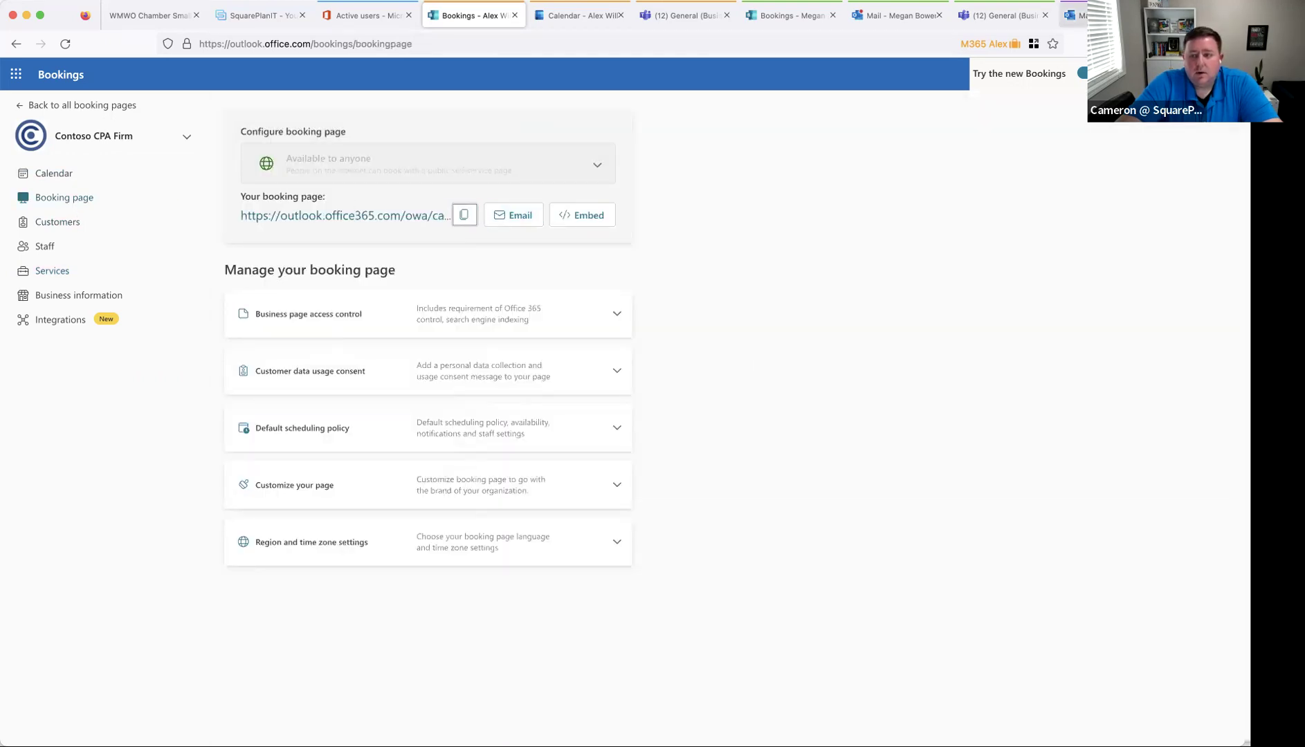
# - Paste the copied booking link into a new tab to load the public Contoso CPA Firm page
pyautogui.click(1074, 16)
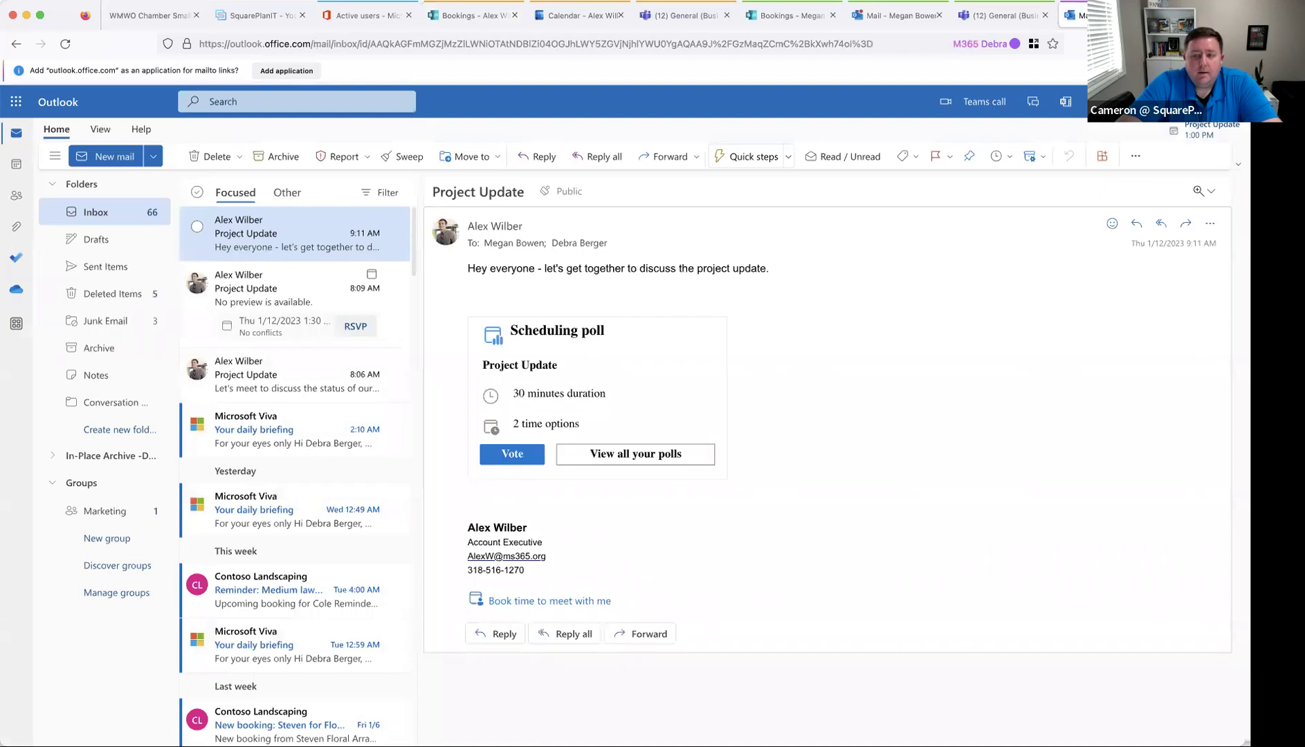
pyautogui.hotkey('ctrl', 't')
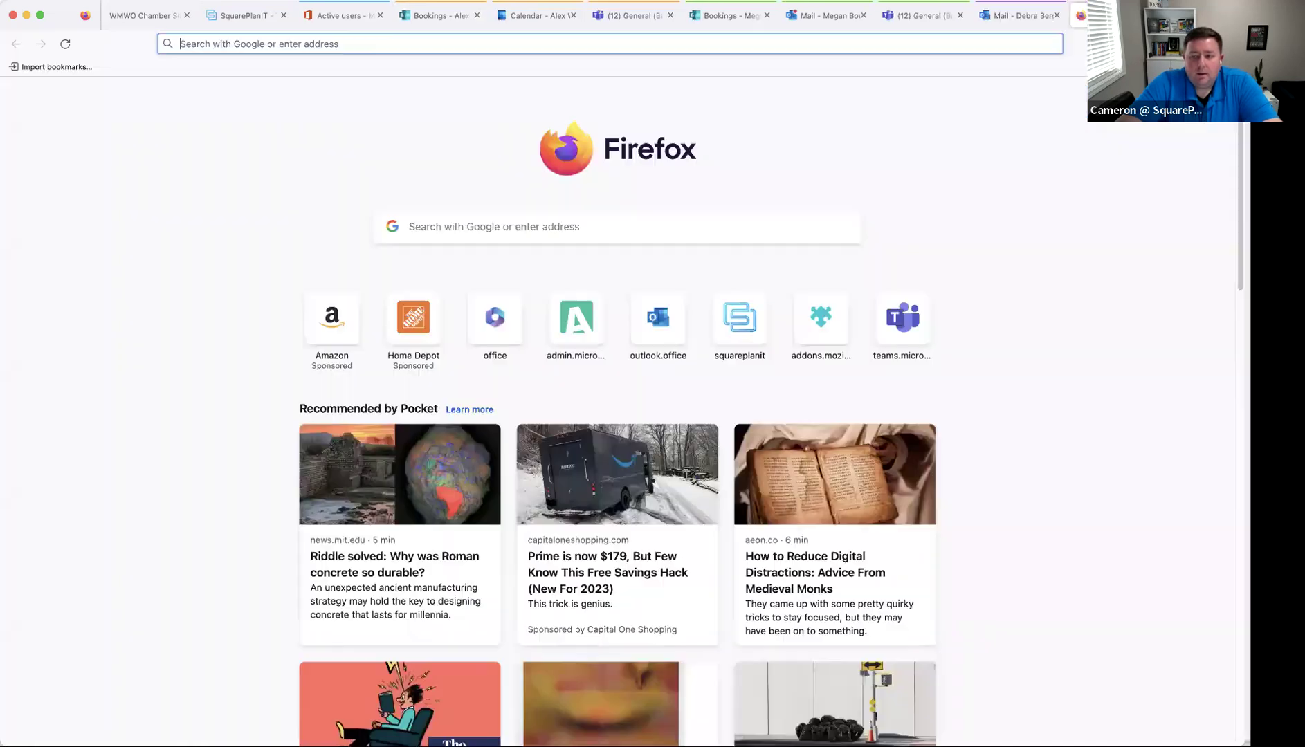
pyautogui.hotkey('ctrl', 'v')
pyautogui.press('Return')
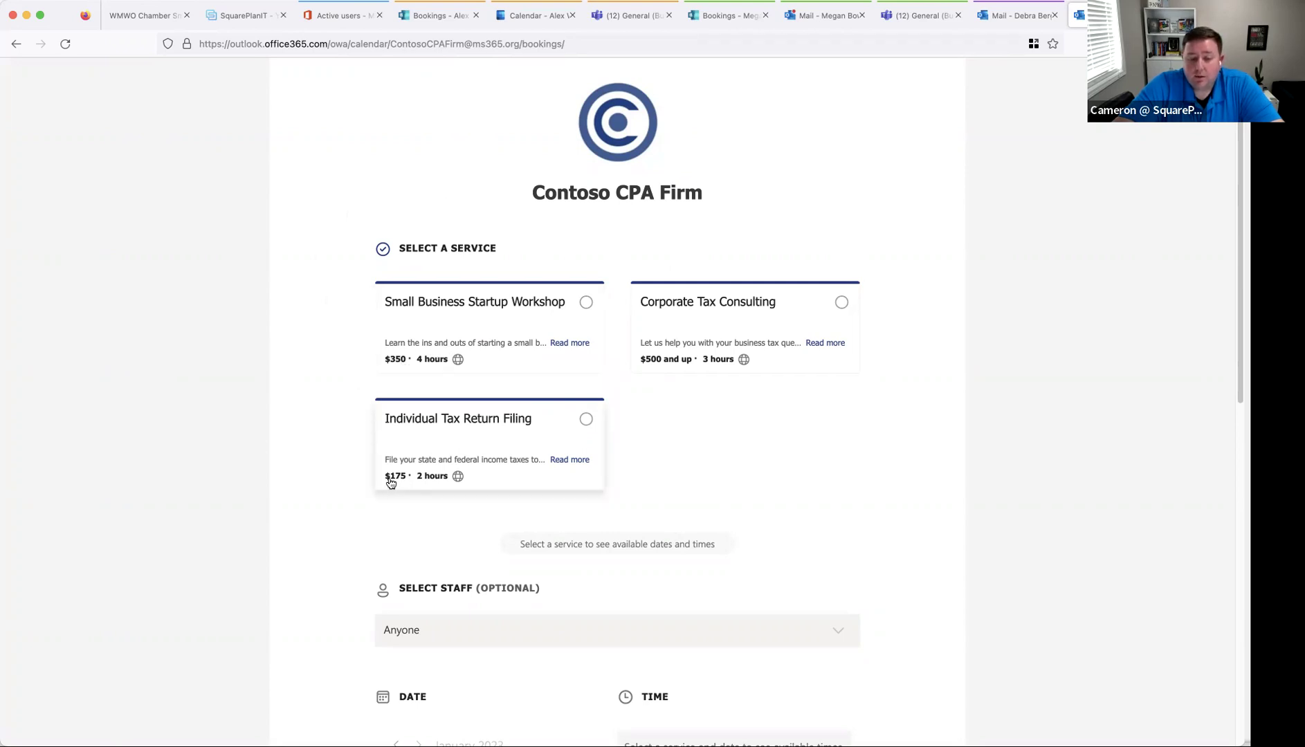
# - Select Individual Tax Return Filing and browse its available slots, starting January 13 at 9:45 AM
pyautogui.click(484, 450)
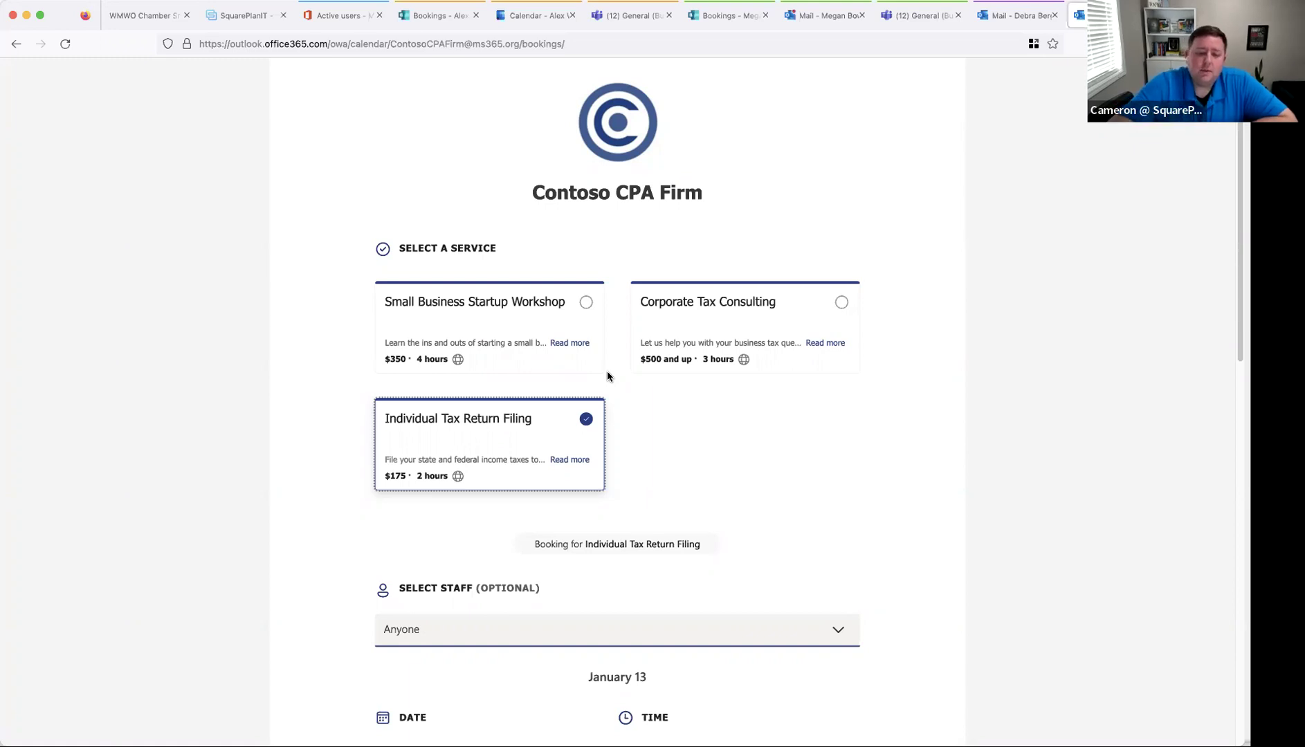
pyautogui.click(606, 398)
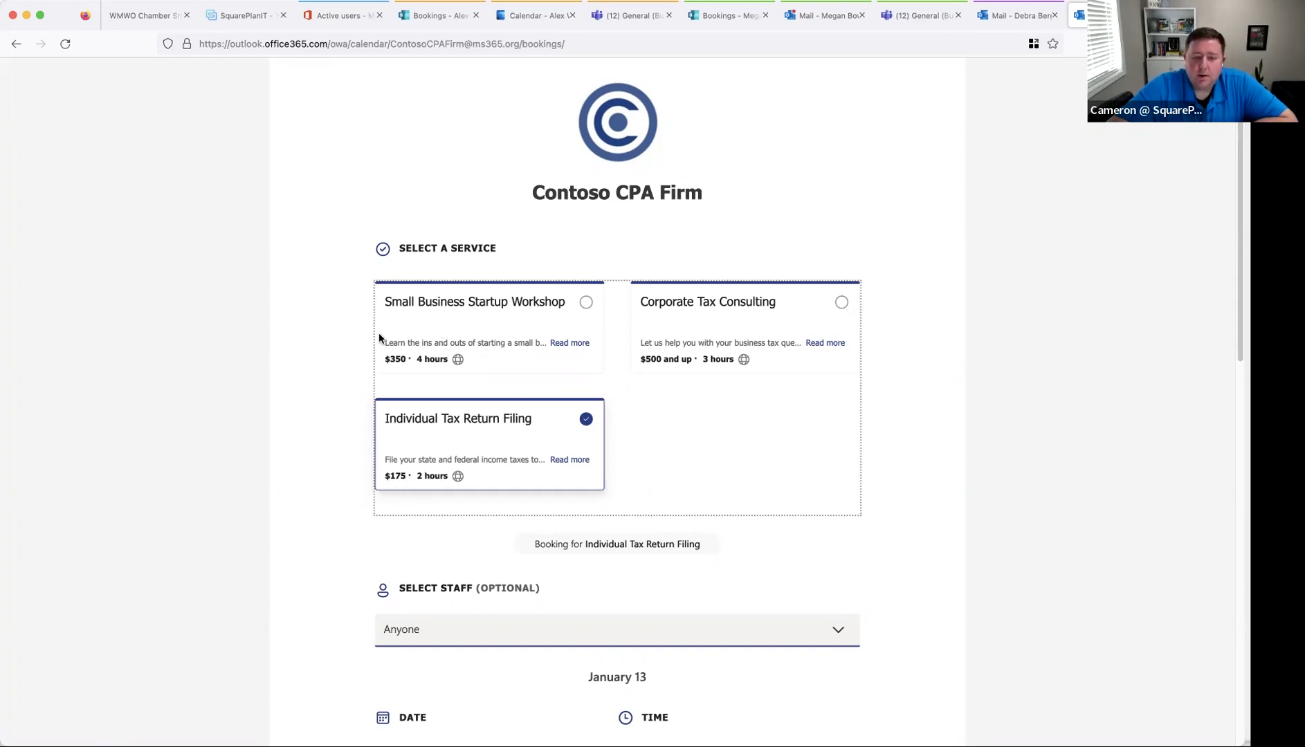
pyautogui.scroll(-3, 333, 419)
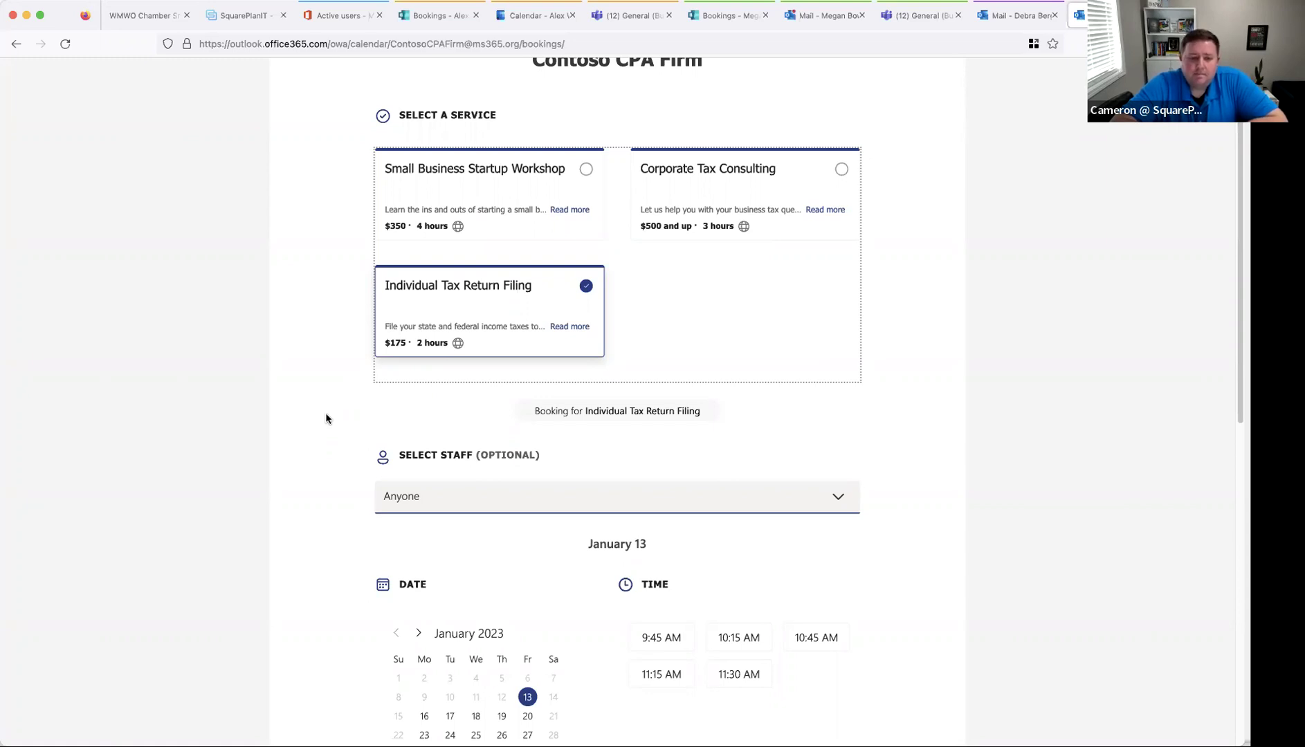
pyautogui.click(286, 327)
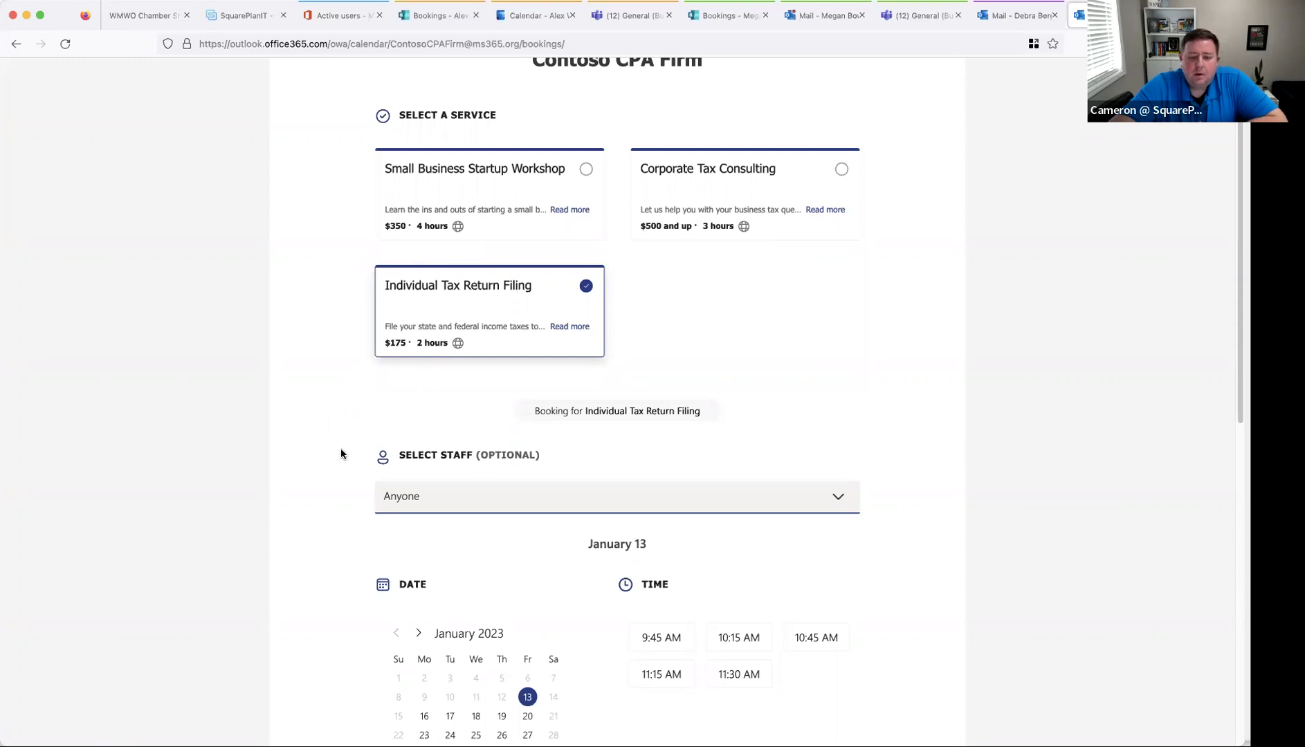
pyautogui.scroll(2, 292, 458)
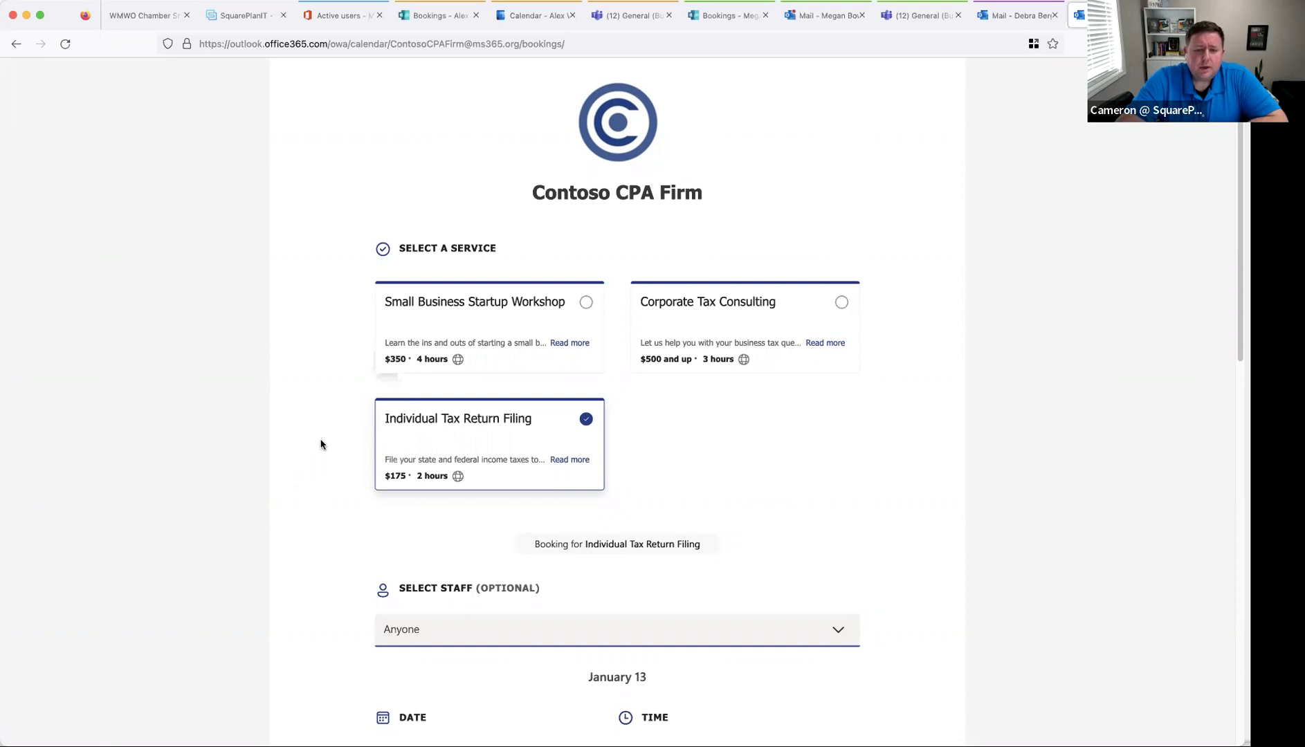
pyautogui.scroll(-2, 321, 445)
pyautogui.scroll(-2, 321, 444)
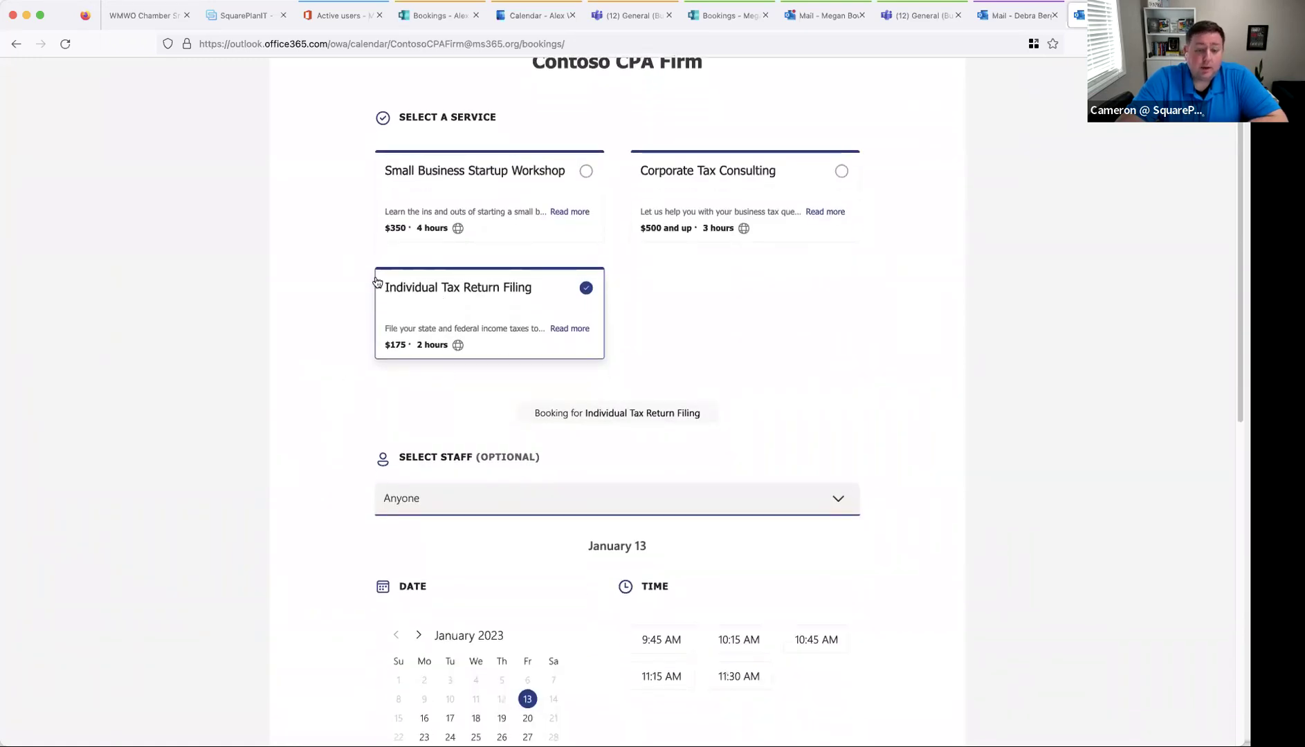
pyautogui.scroll(-2, 436, 348)
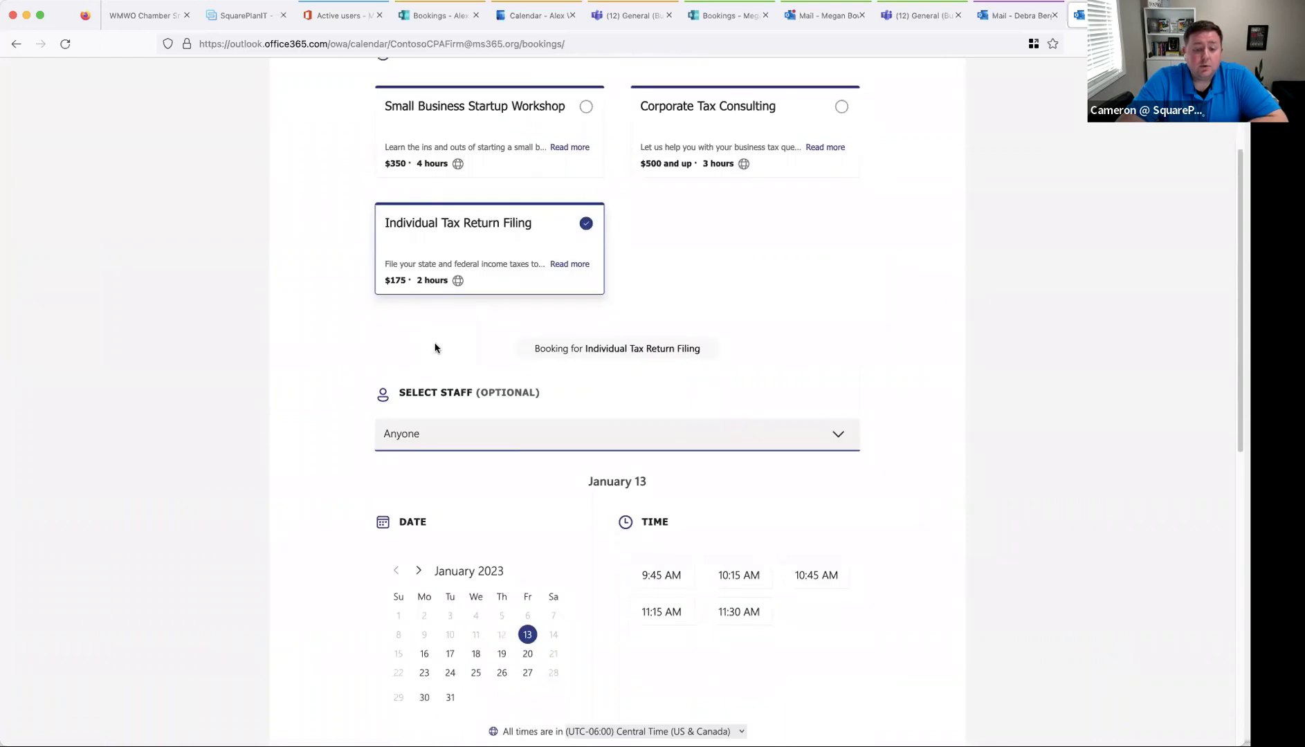
pyautogui.click(627, 433)
pyautogui.click(510, 434)
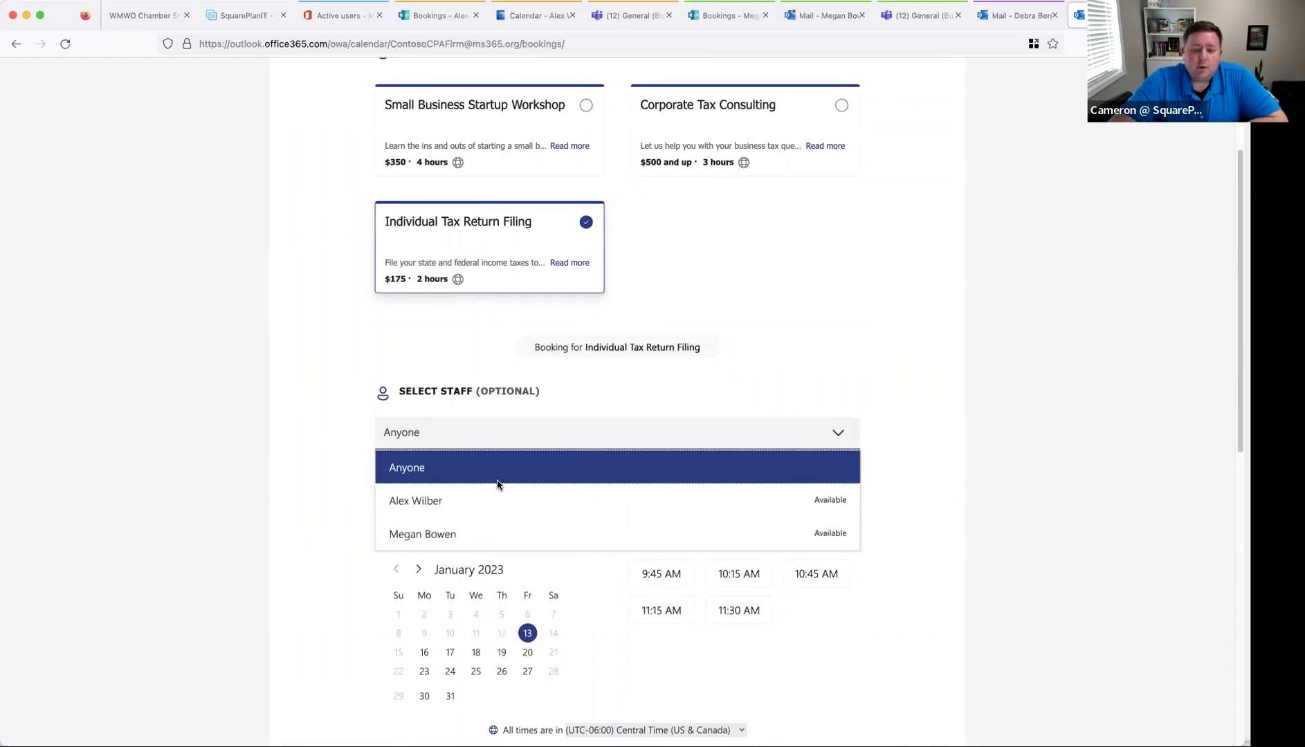
pyautogui.click(483, 530)
pyautogui.scroll(-3, 481, 520)
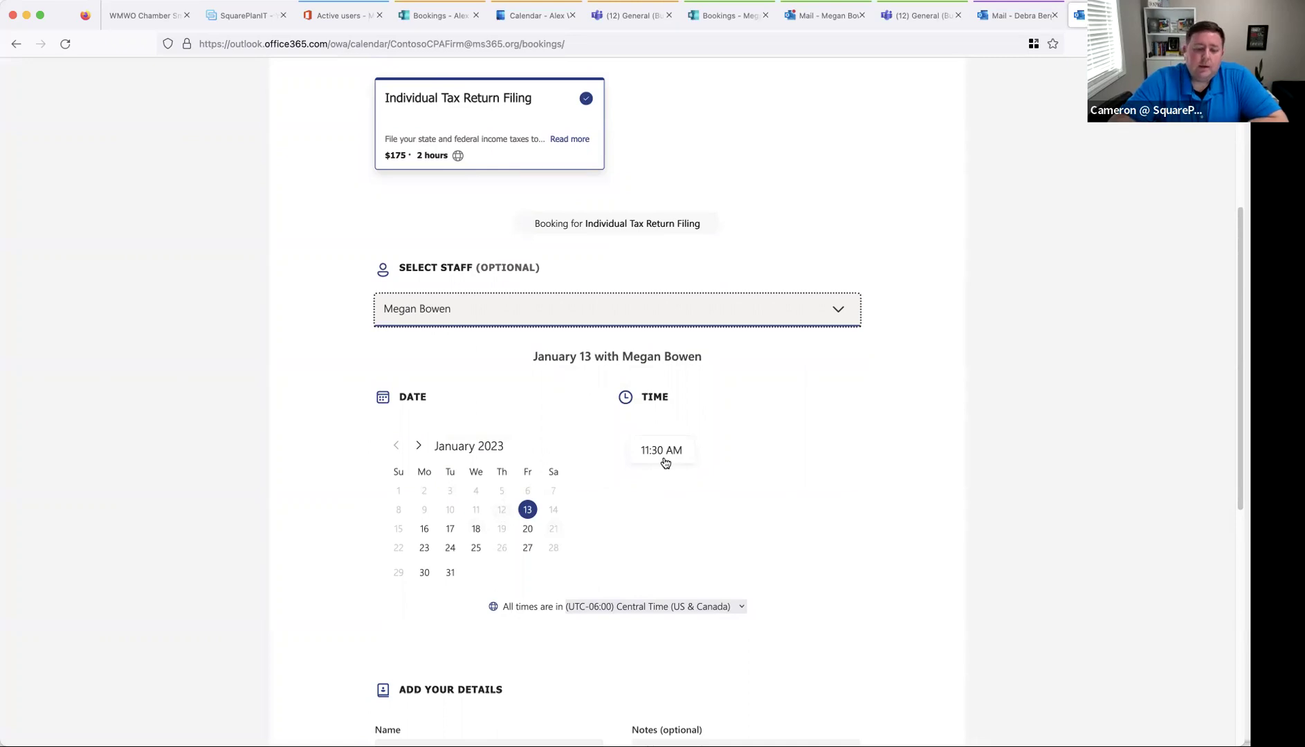
pyautogui.click(664, 462)
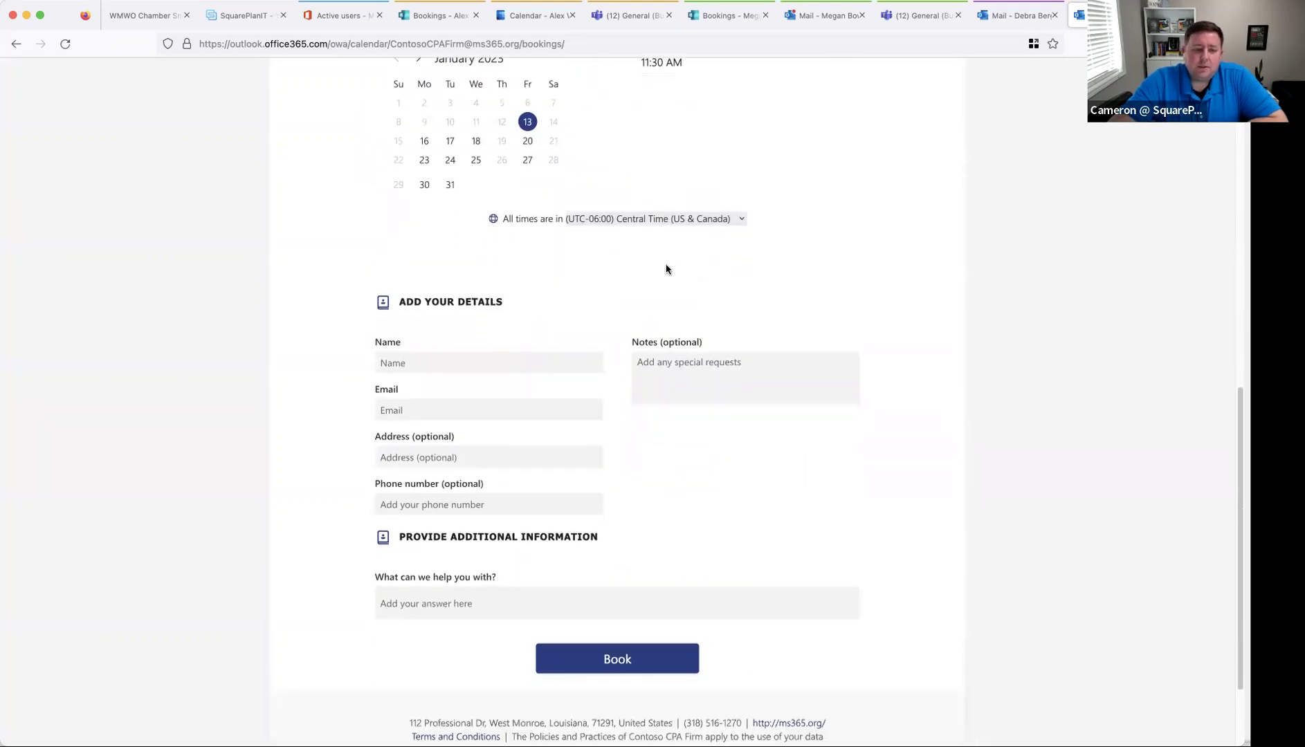
pyautogui.scroll(3, 667, 268)
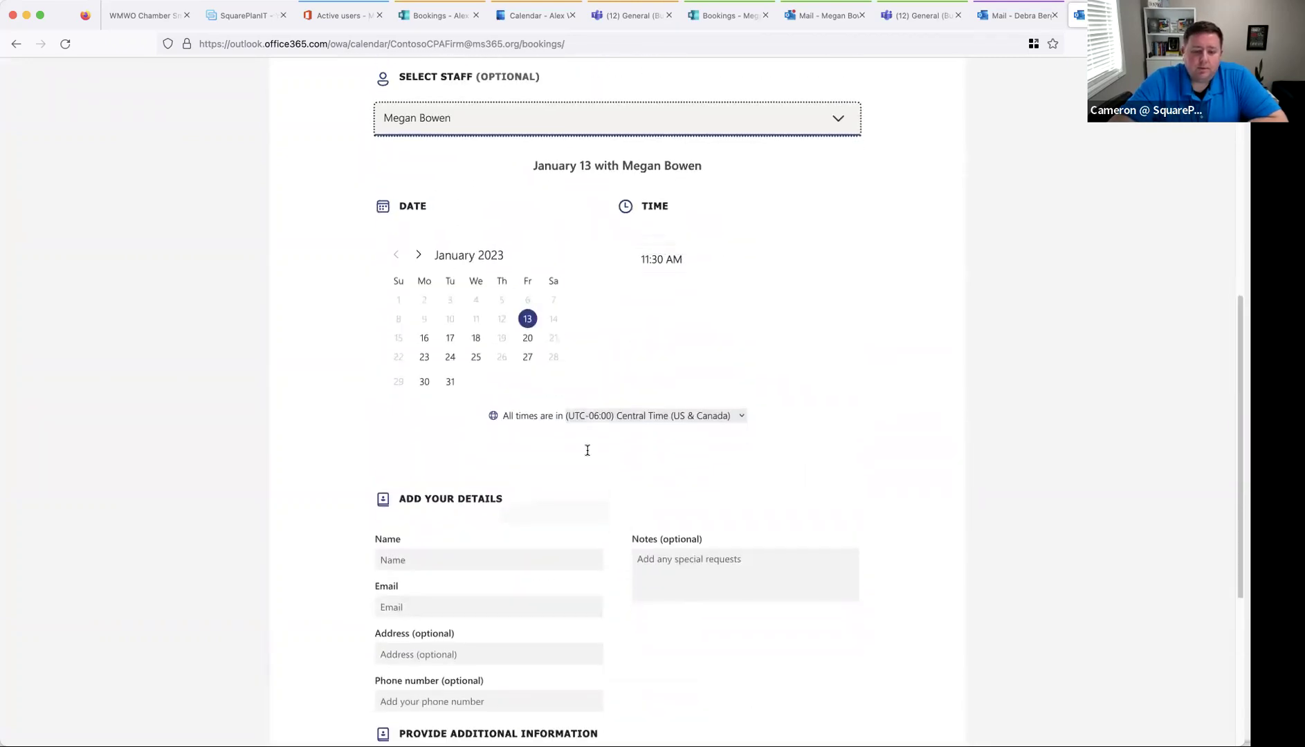
pyautogui.scroll(-2, 588, 451)
pyautogui.scroll(-2, 577, 436)
pyautogui.click(491, 607)
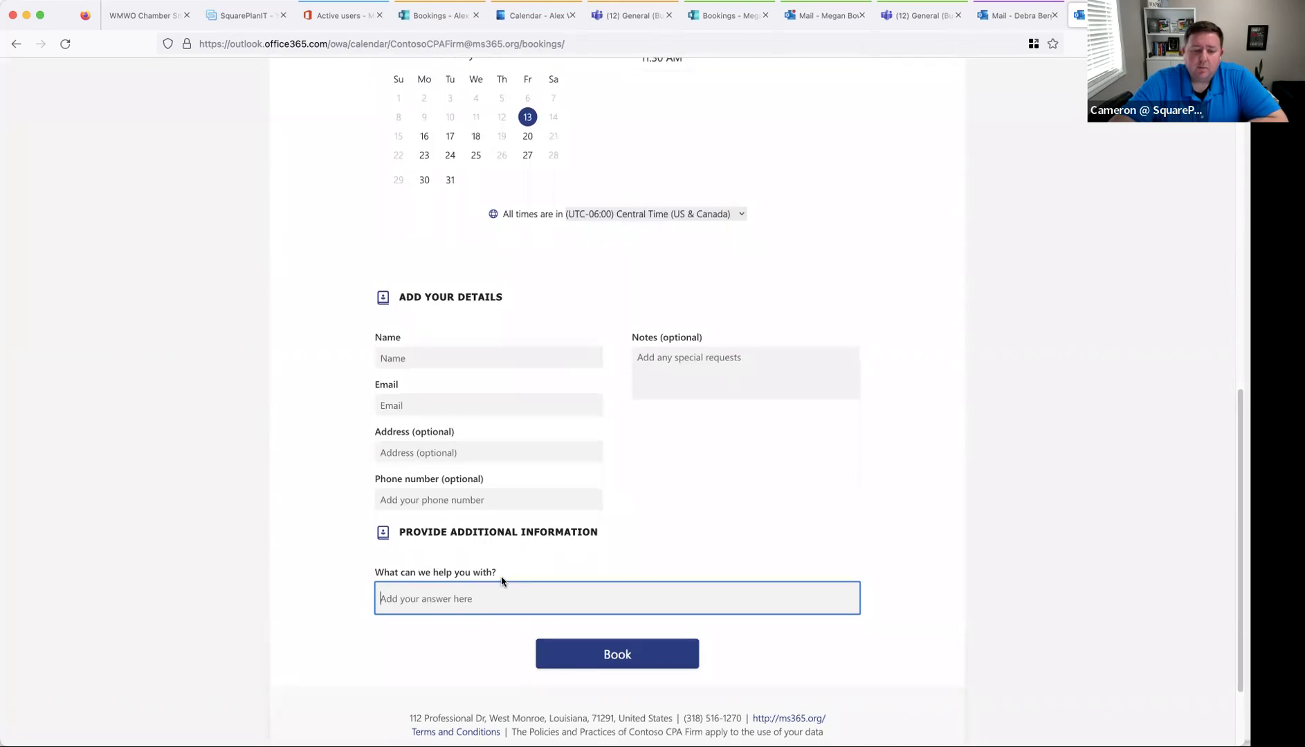
pyautogui.scroll(5, 609, 560)
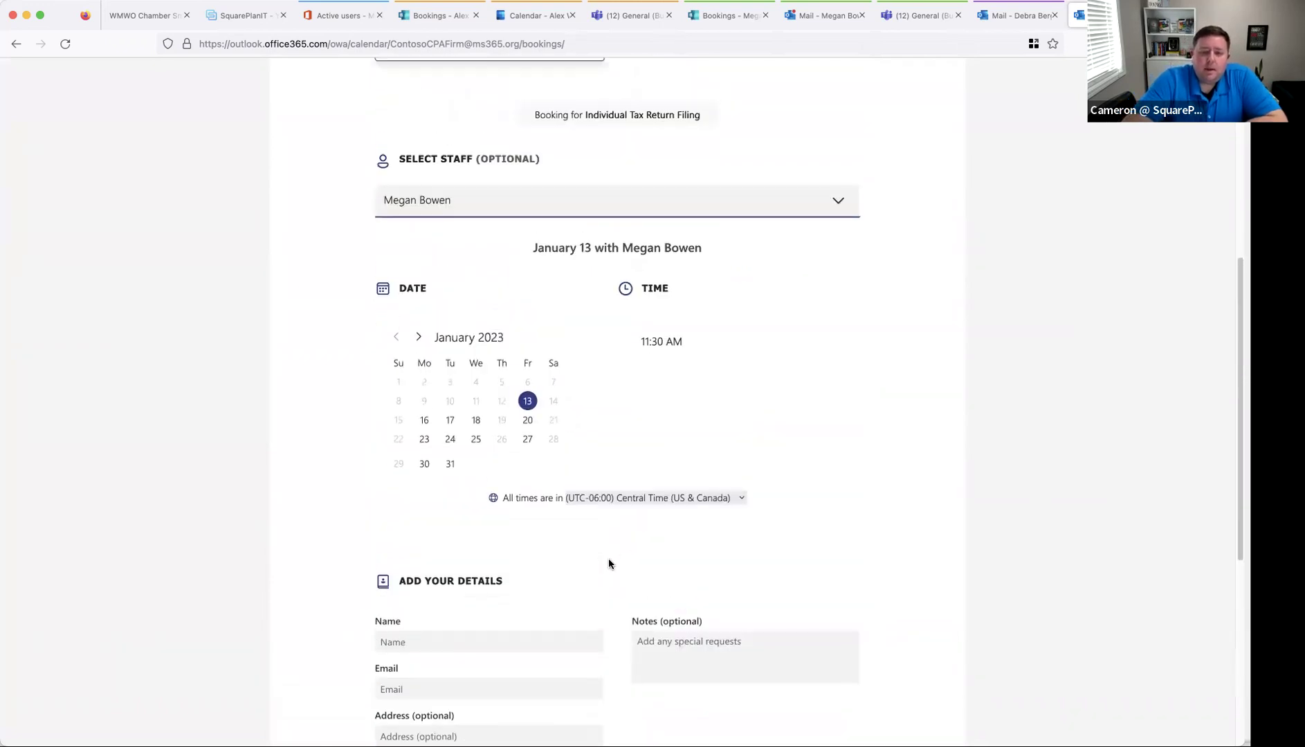
pyautogui.rightClick(609, 559)
pyautogui.click(761, 463)
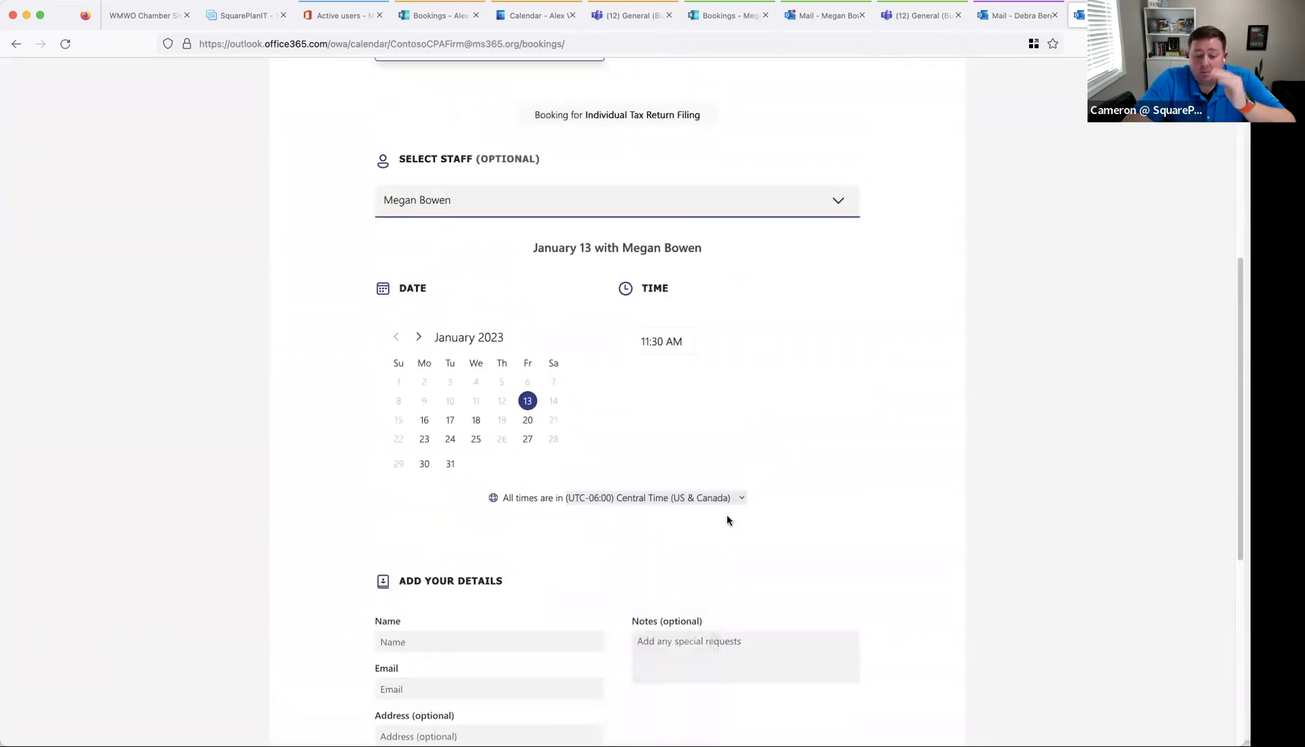
pyautogui.scroll(-4, 726, 519)
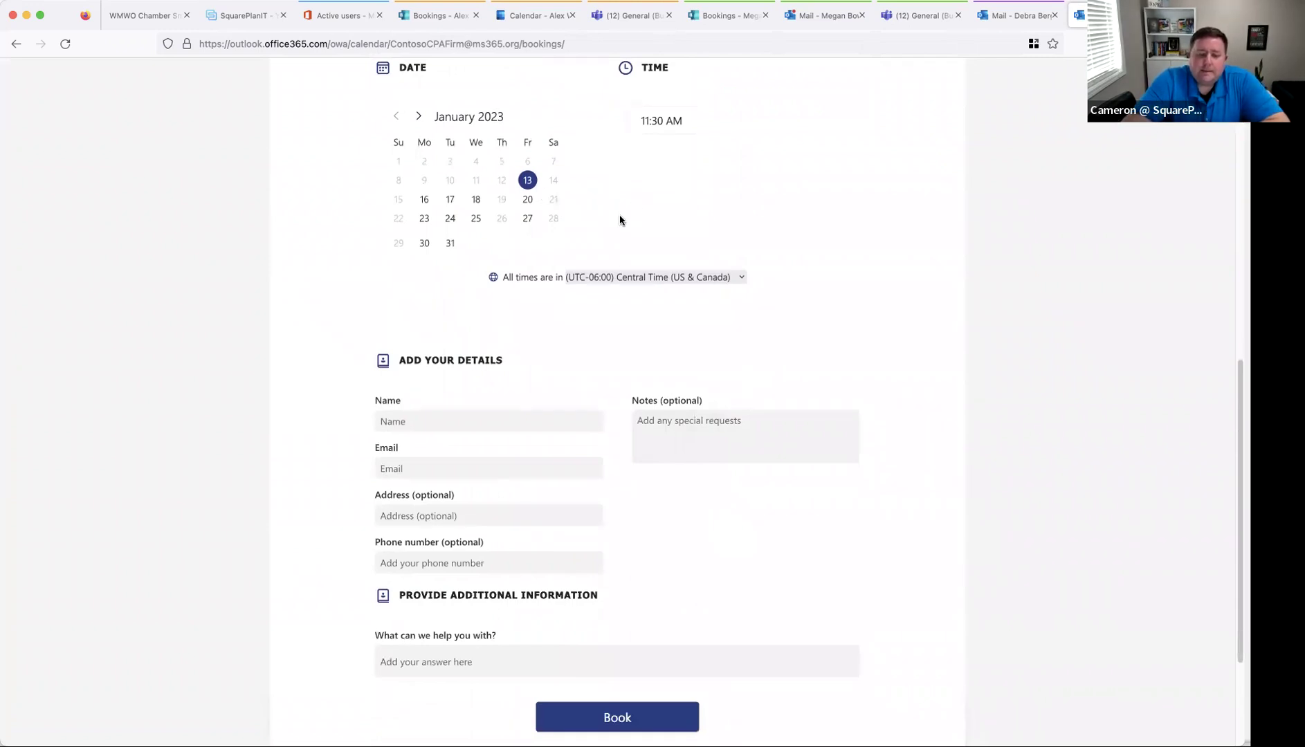
pyautogui.scroll(8, 618, 254)
pyautogui.scroll(1, 636, 337)
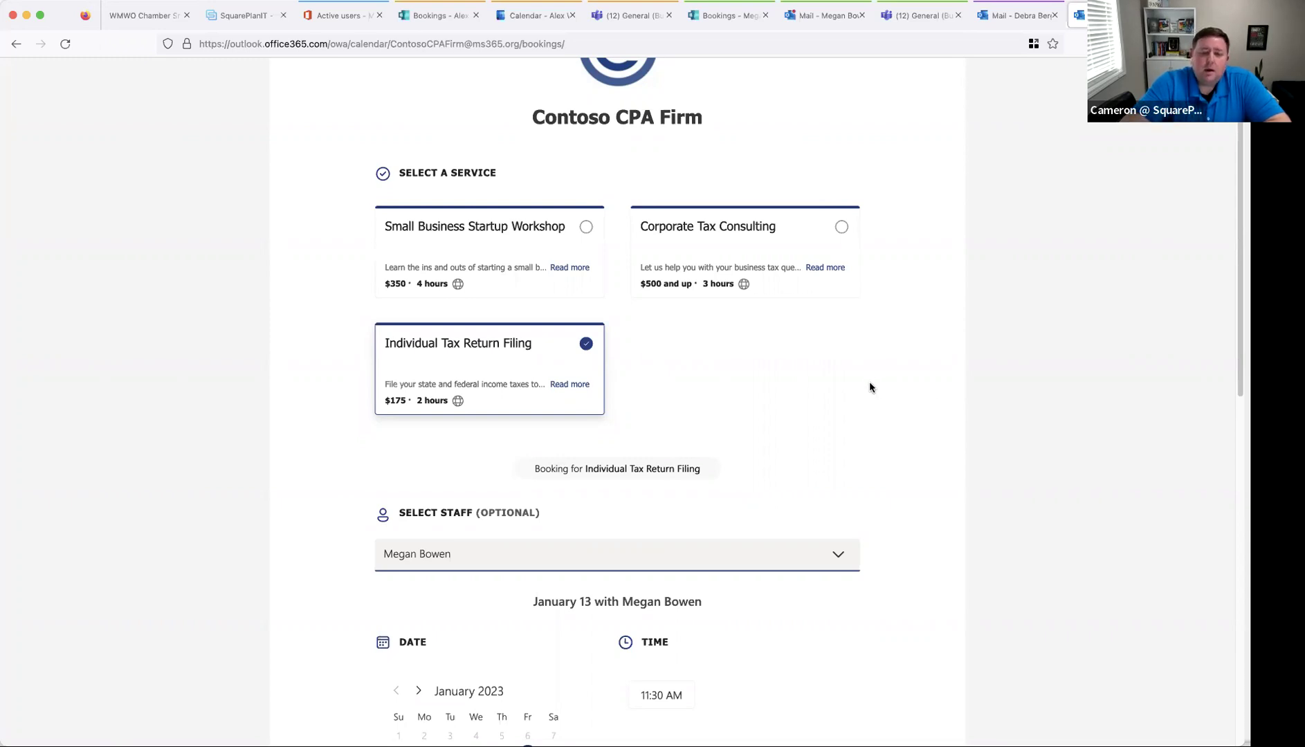
pyautogui.scroll(2, 925, 415)
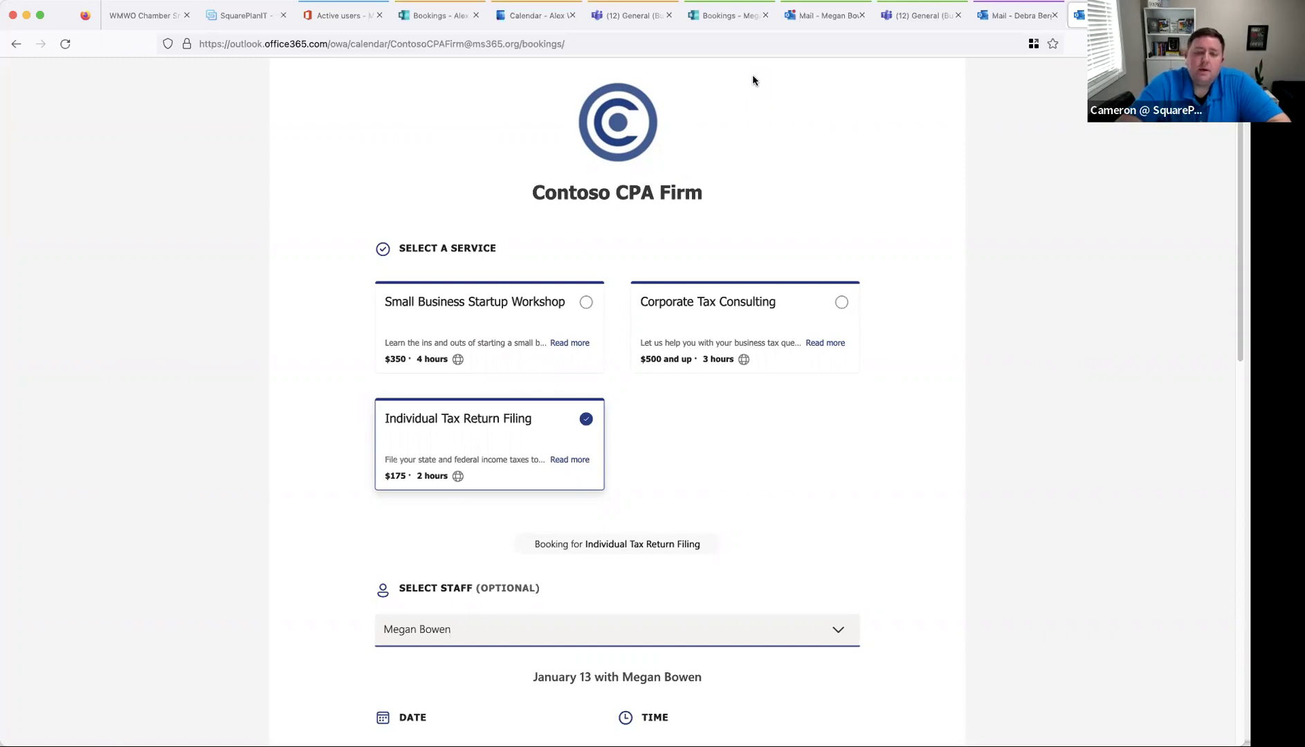
# - Open Contoso CPA Firm, check its staff, then select Corporate Tax Consulting under Services
pyautogui.click(725, 17)
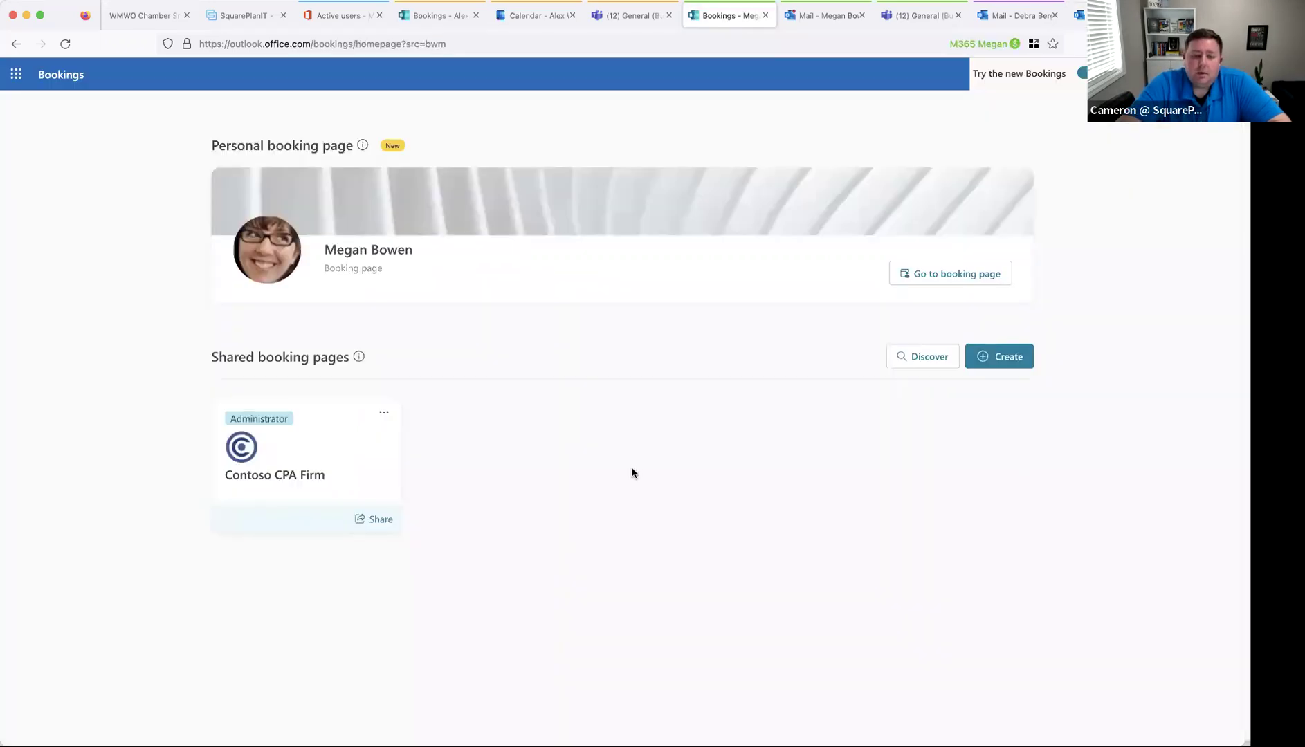
pyautogui.click(305, 457)
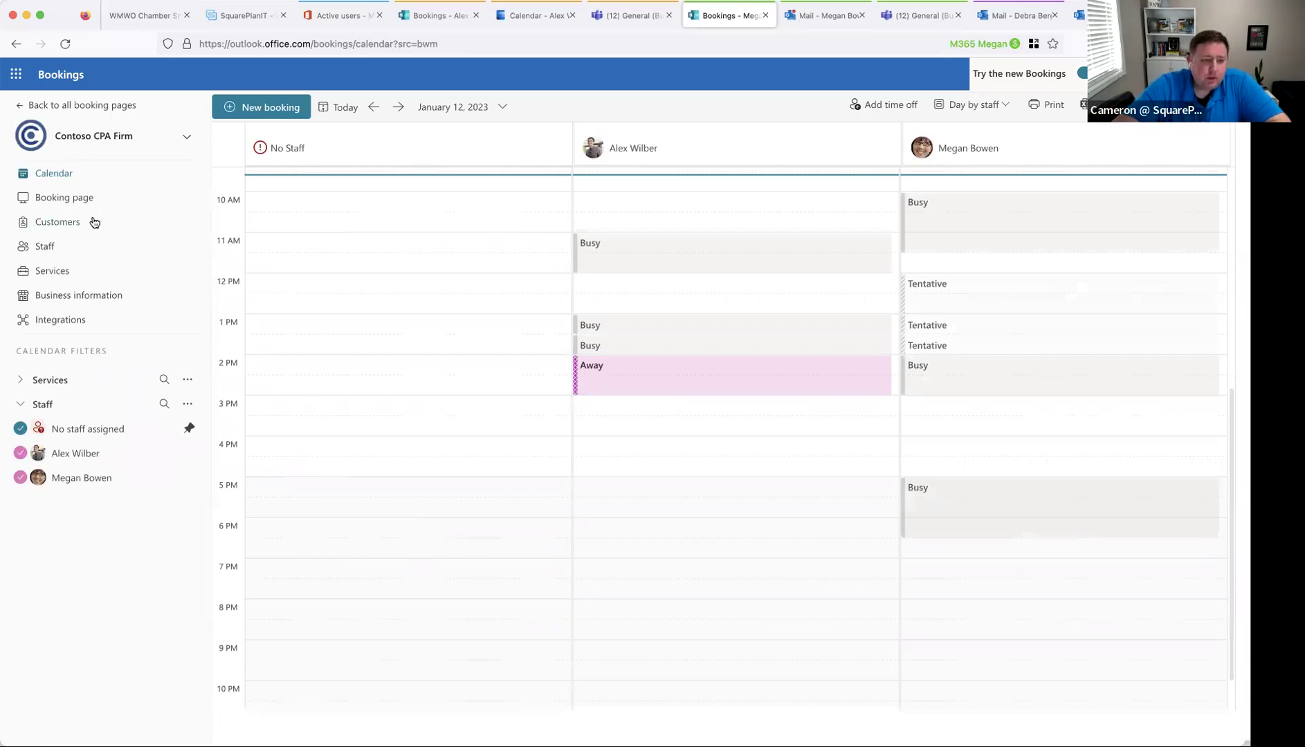
pyautogui.click(81, 253)
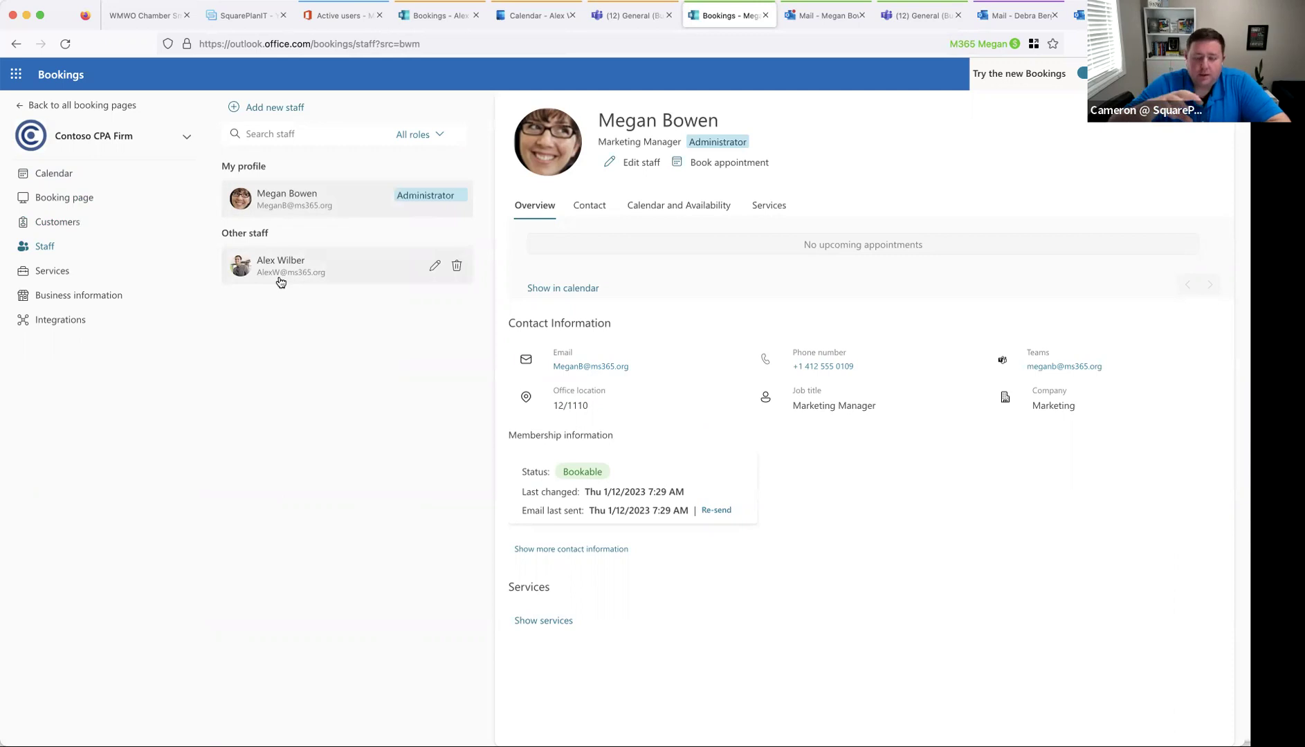
pyautogui.click(122, 272)
pyautogui.click(348, 274)
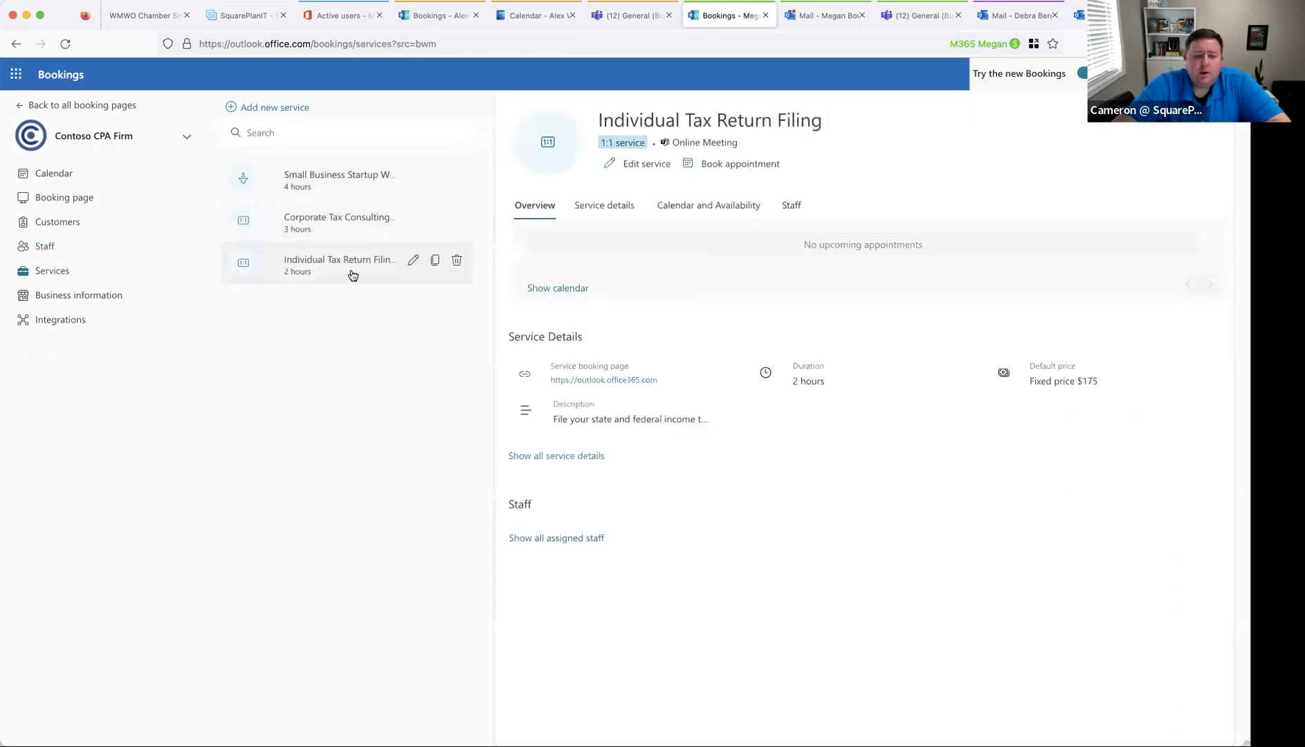
pyautogui.click(349, 229)
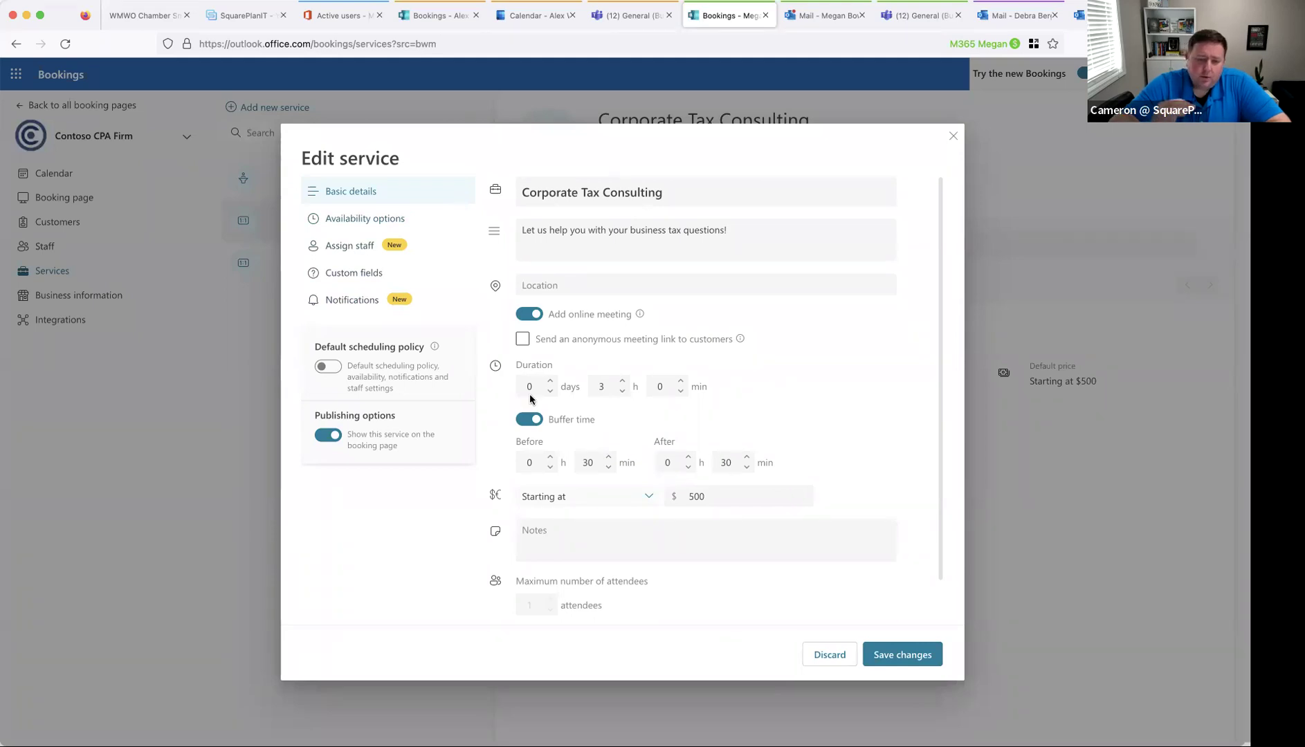
# - Check Corporate Tax Consulting's 30-minute buffers, availability options and staff assignment settings
pyautogui.click(600, 461)
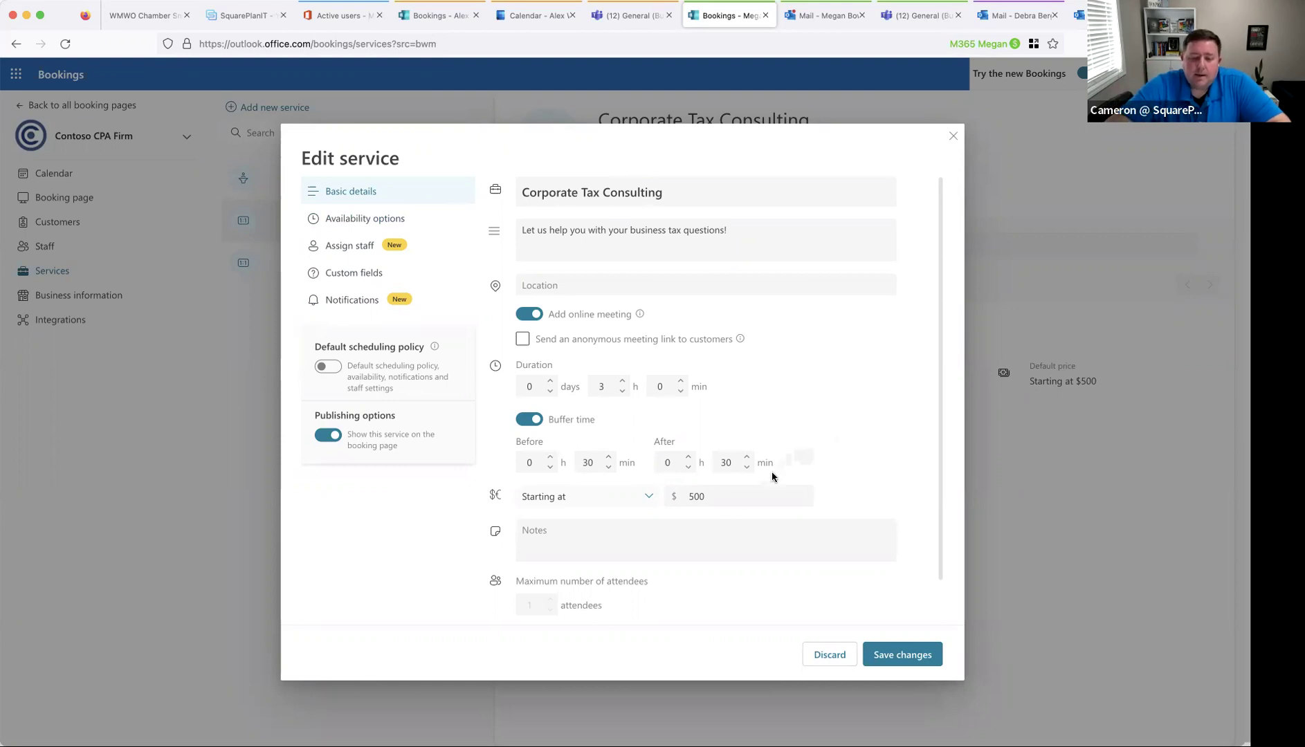
pyautogui.scroll(-1, 474, 382)
pyautogui.scroll(1, 470, 374)
pyautogui.click(374, 219)
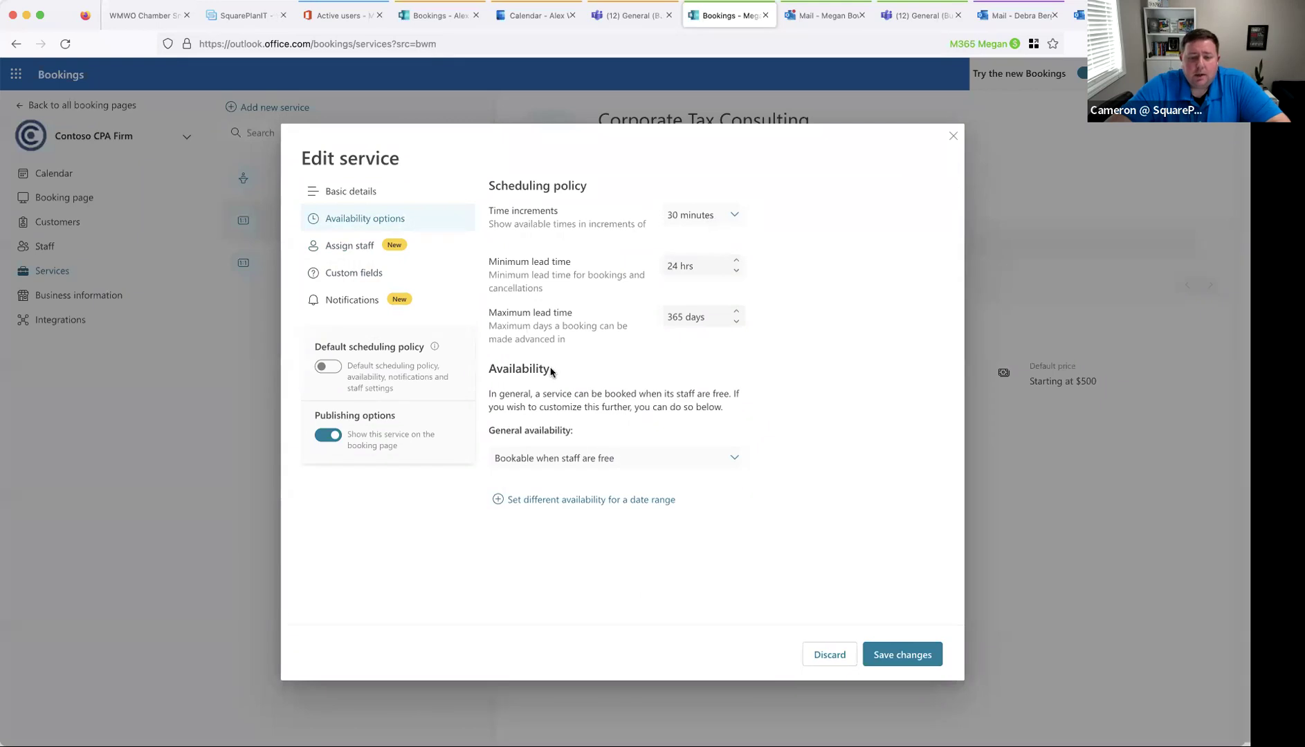
pyautogui.click(349, 250)
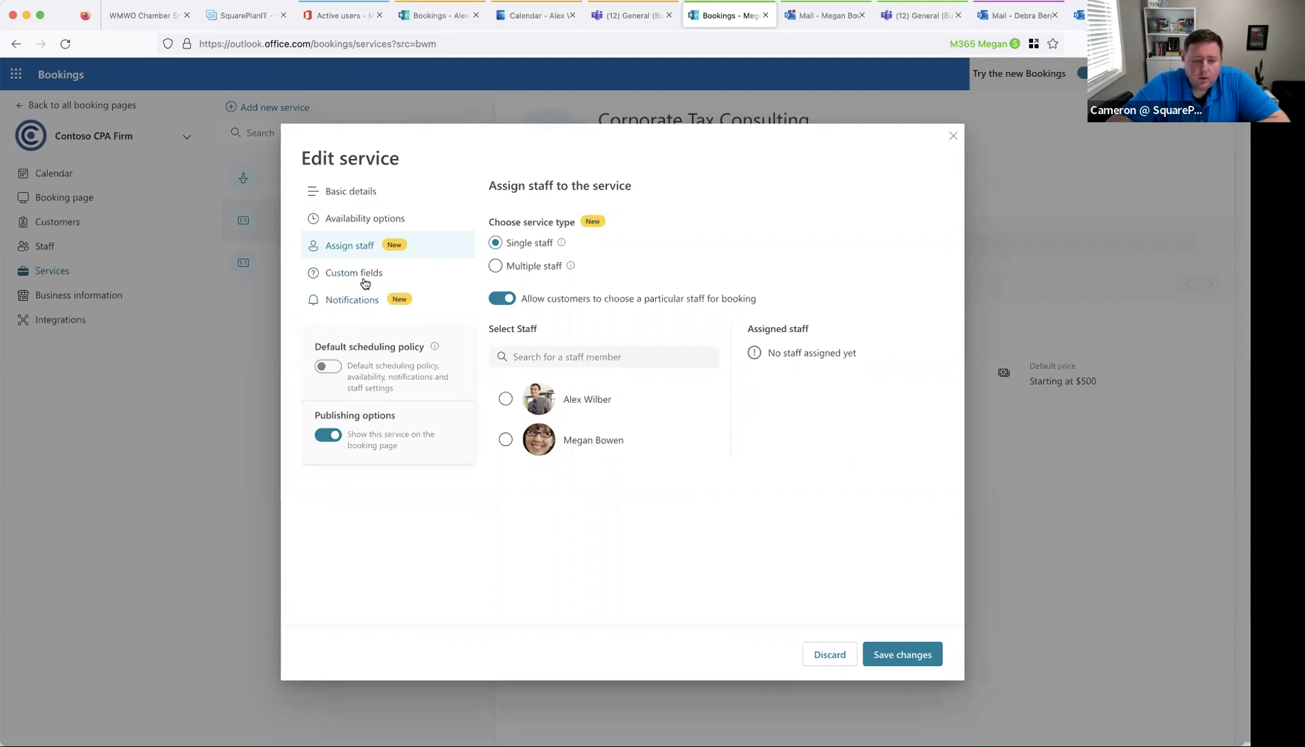
# - Review Corporate Tax Consulting's notification settings and add a 1-week-before customer email reminder
pyautogui.click(369, 309)
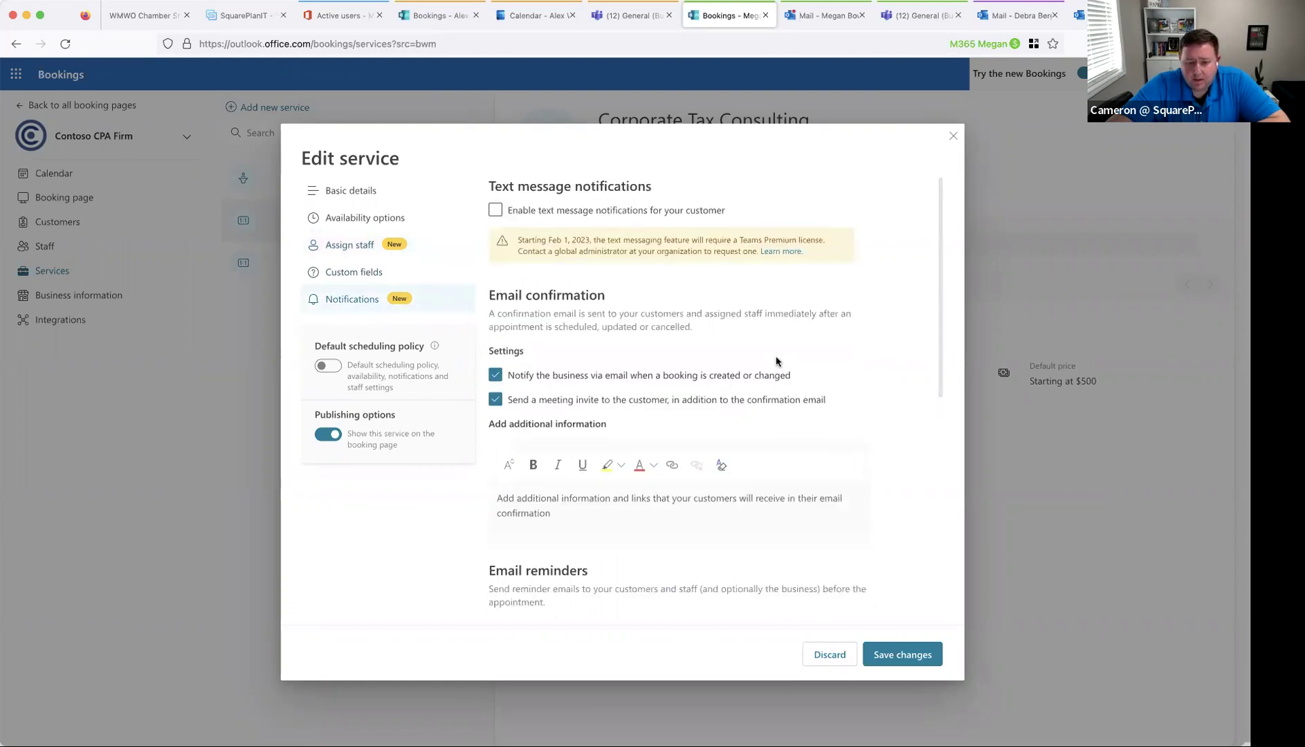
pyautogui.scroll(-3, 777, 361)
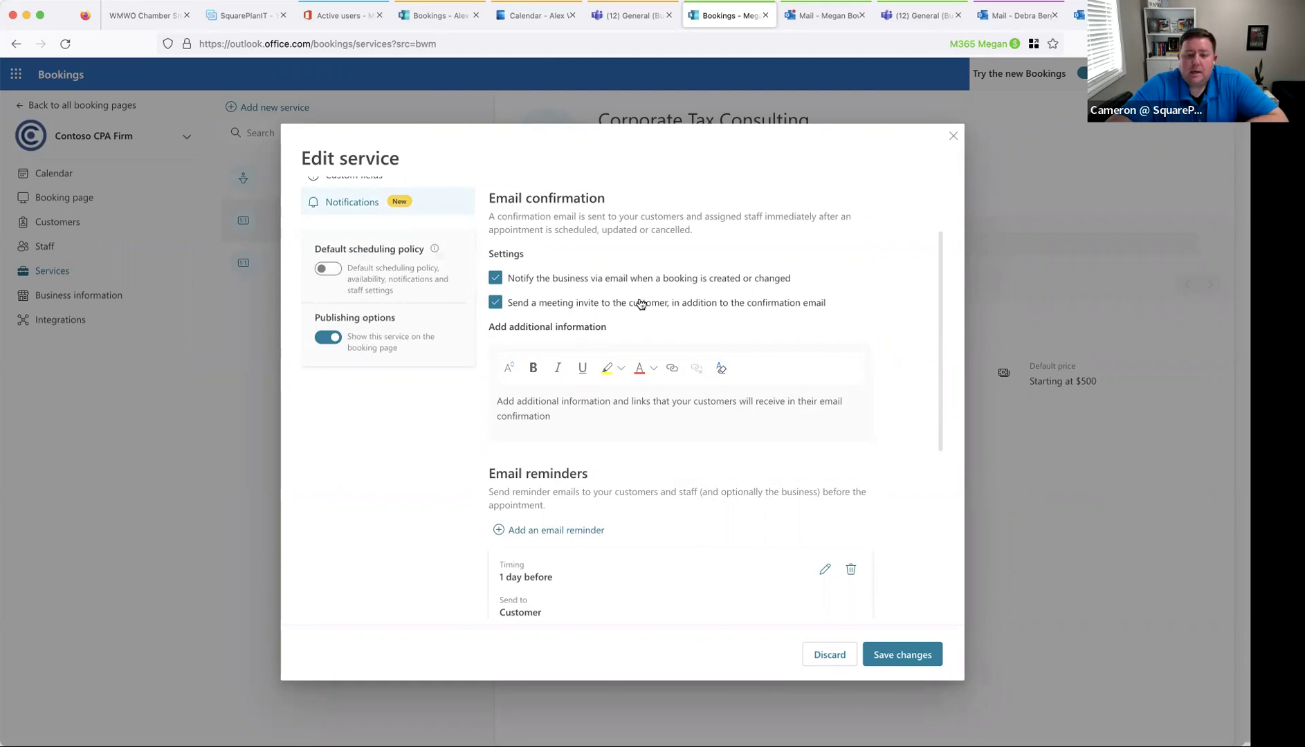
pyautogui.scroll(-1, 619, 334)
pyautogui.click(610, 367)
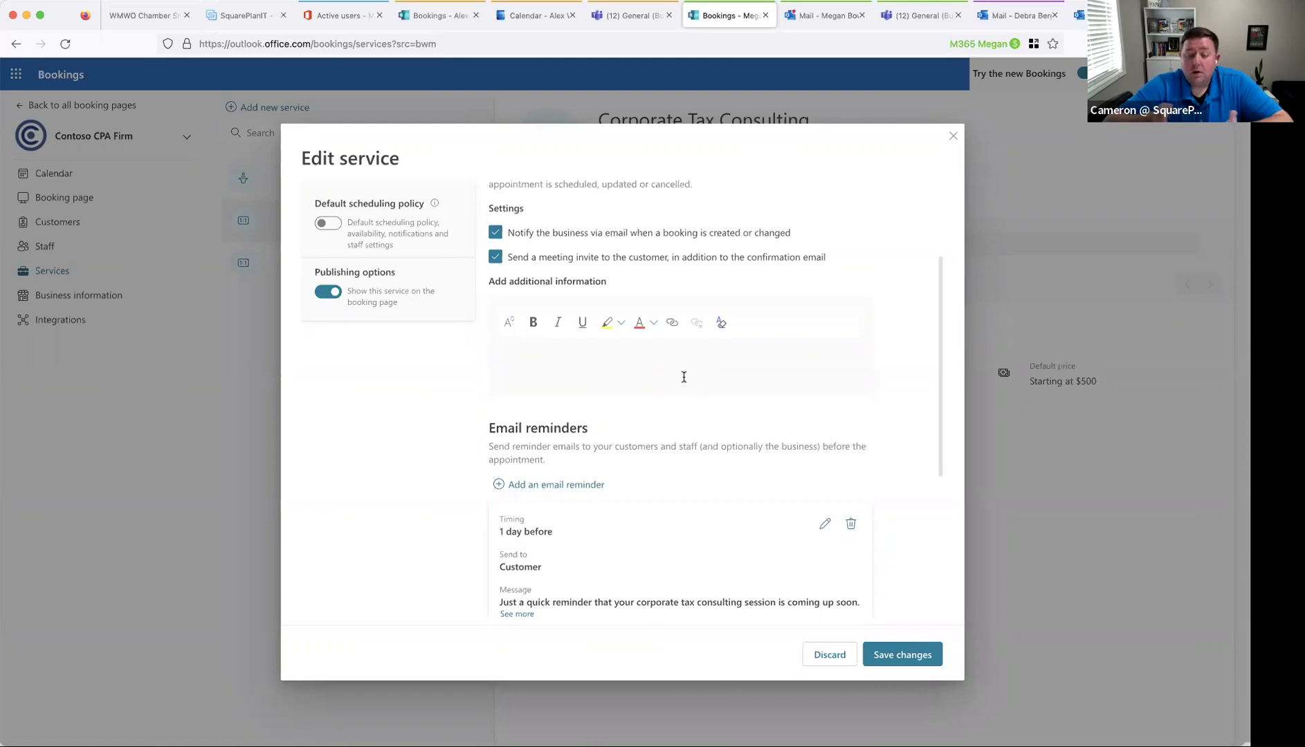
pyautogui.scroll(-2, 679, 405)
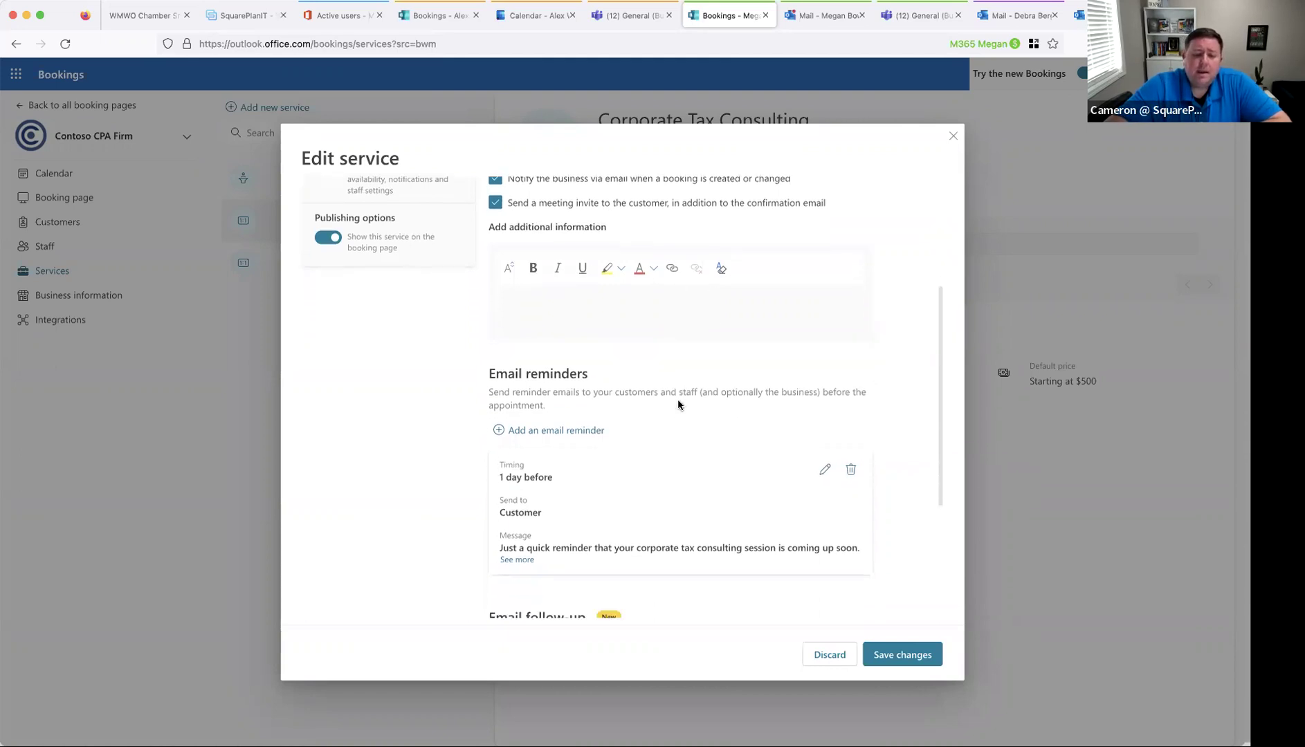
pyautogui.scroll(-2, 696, 397)
pyautogui.scroll(-1, 568, 374)
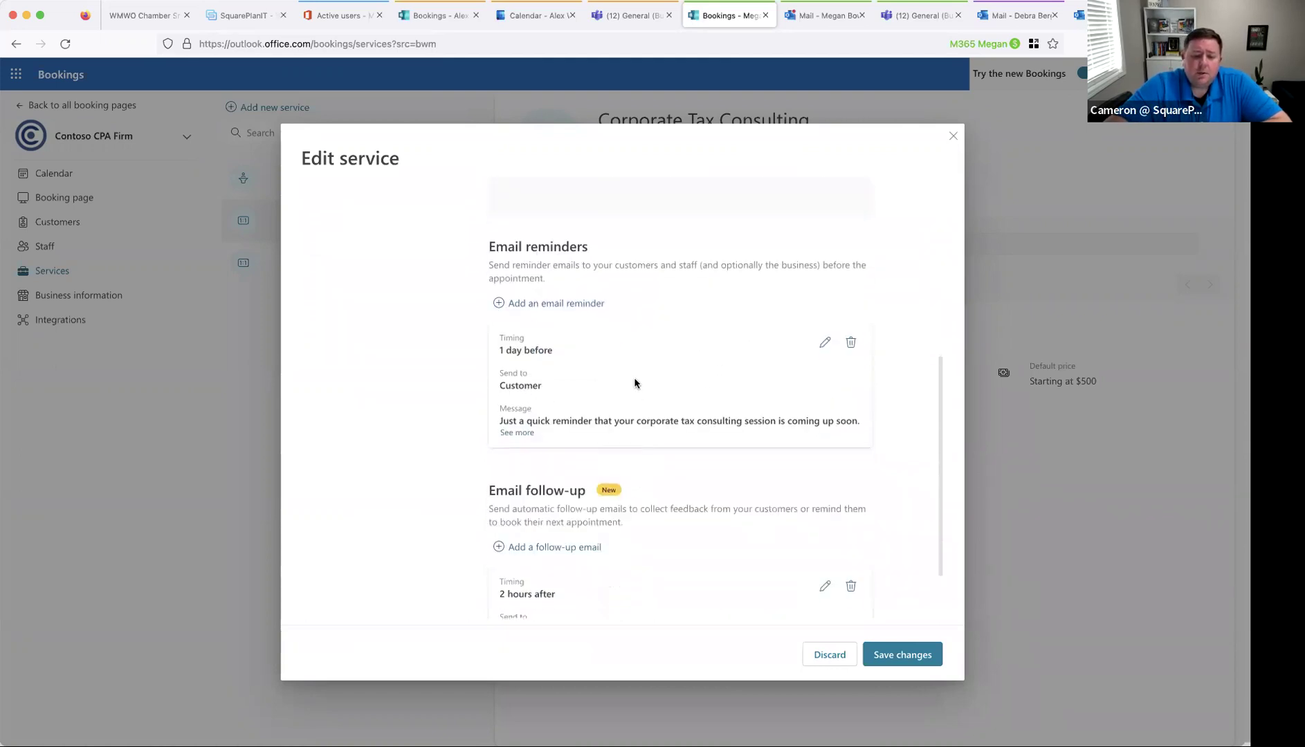
pyautogui.click(571, 303)
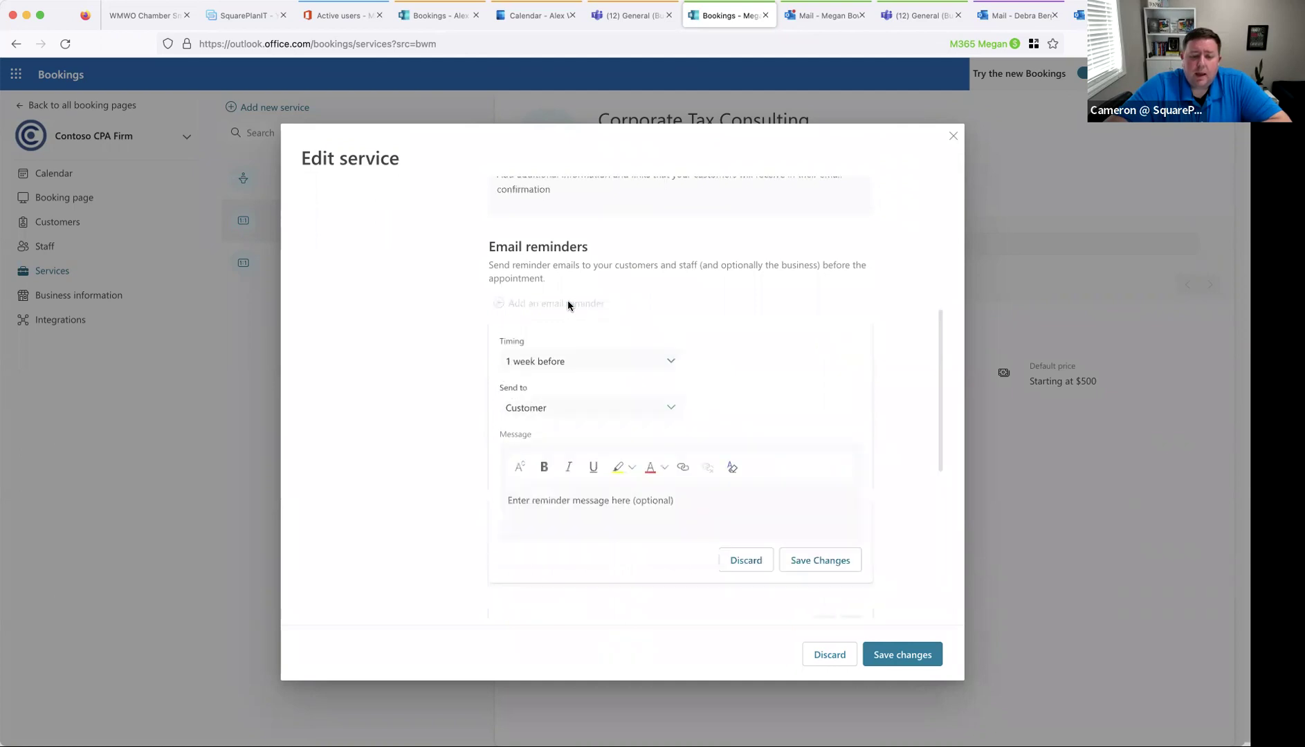
# - Discard the 1-week-before draft reminder and open the existing 1-day-before reminder for editing
pyautogui.click(627, 362)
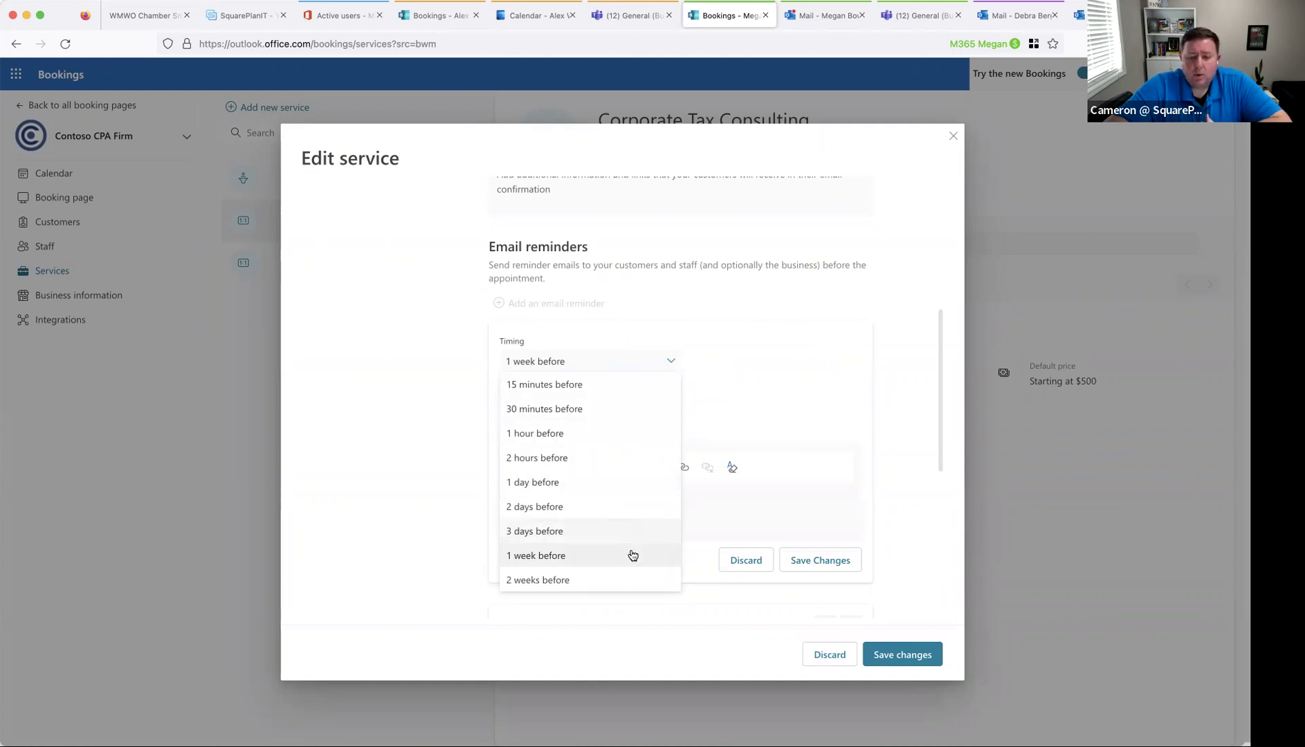
pyautogui.click(751, 416)
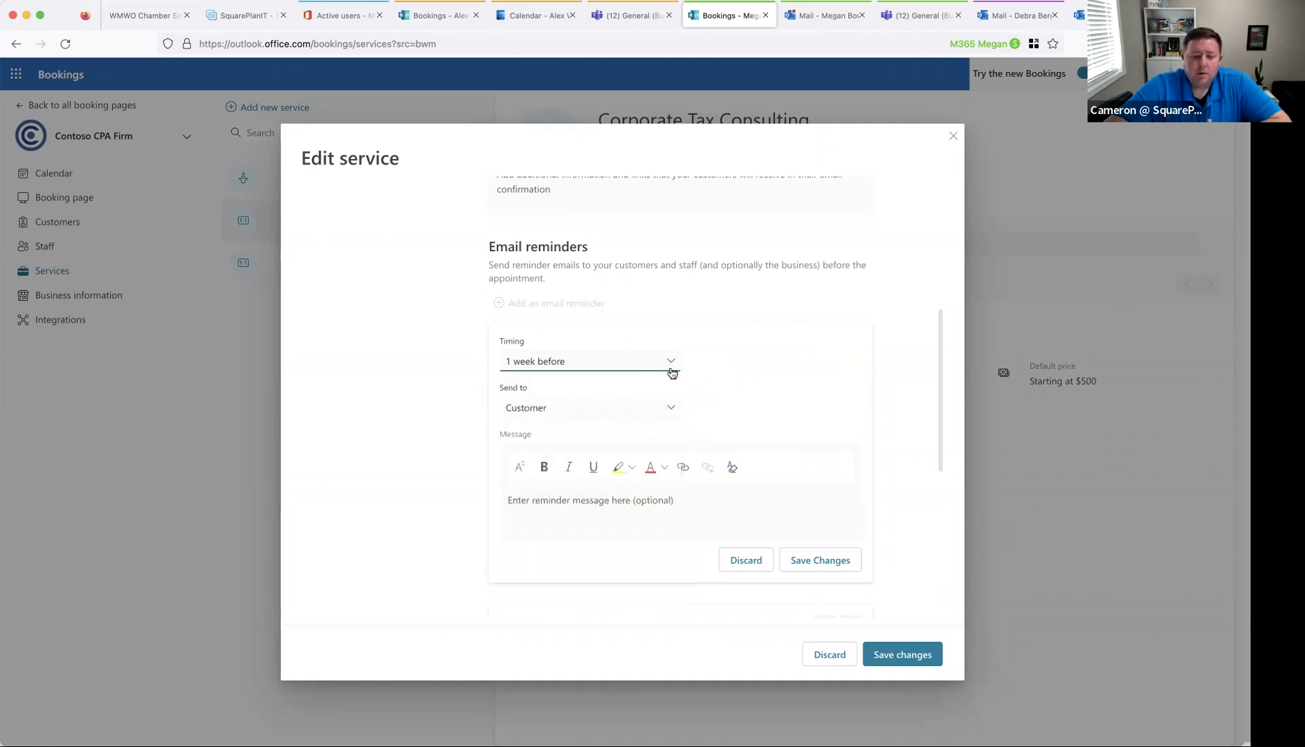
pyautogui.click(624, 511)
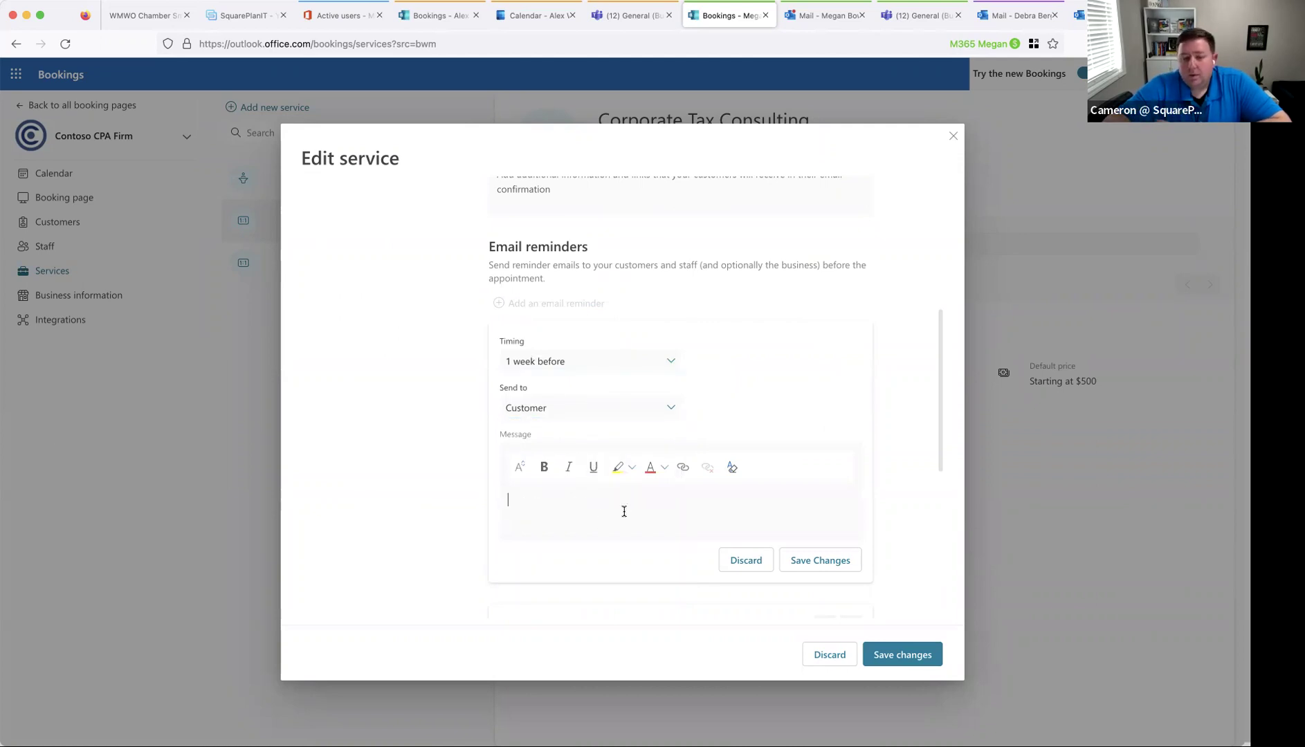
pyautogui.click(759, 553)
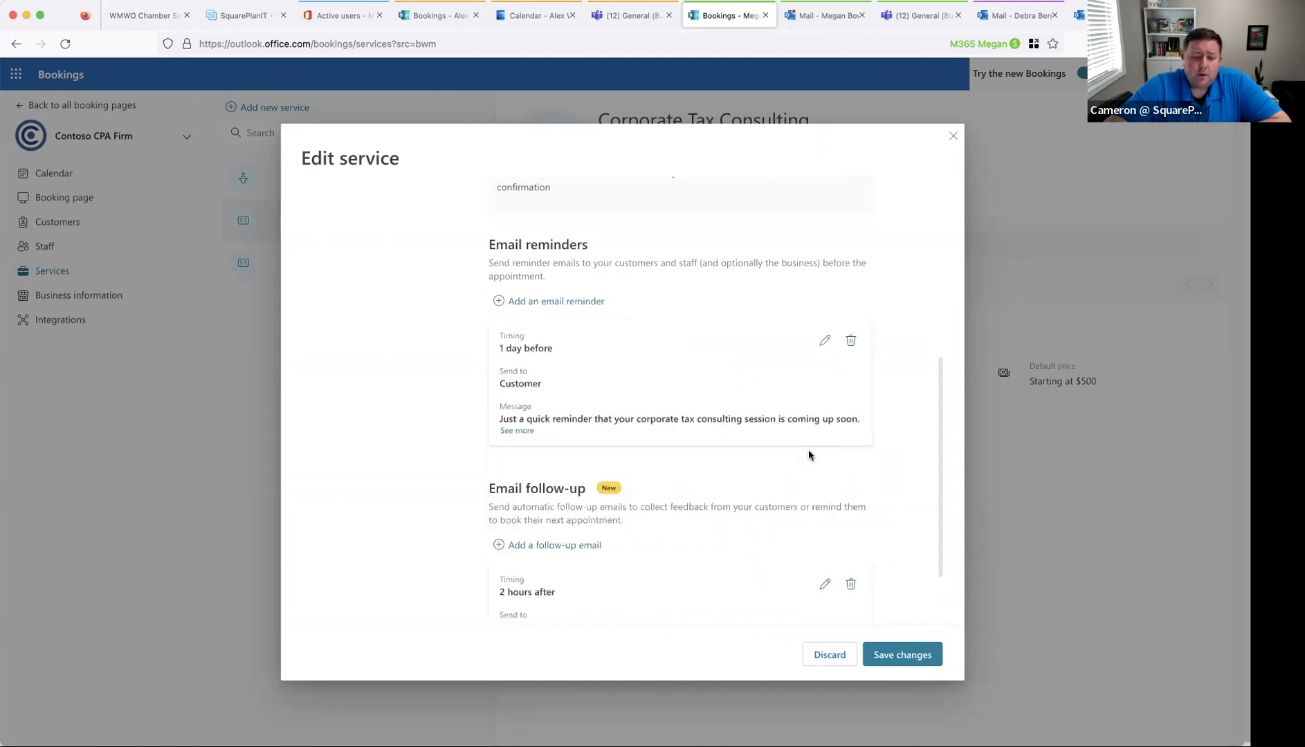
pyautogui.click(827, 342)
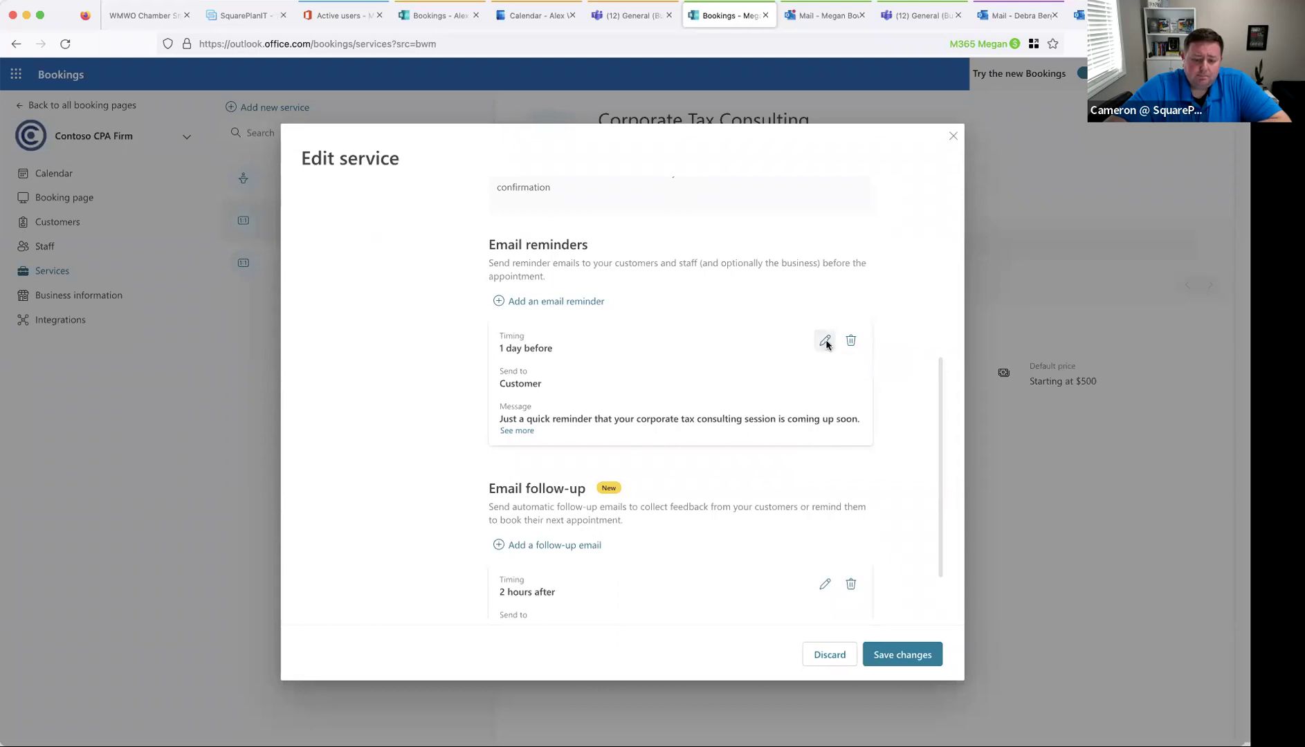
pyautogui.click(760, 561)
pyautogui.scroll(-2, 626, 402)
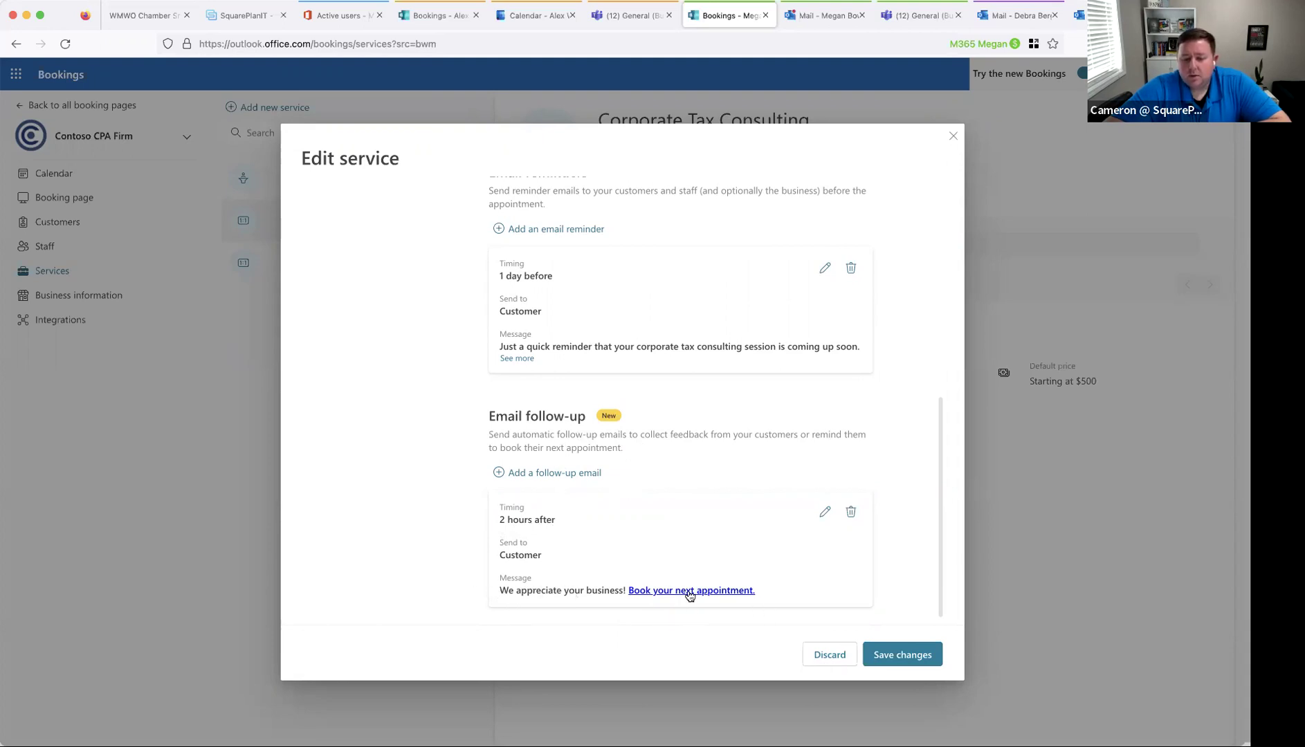
pyautogui.scroll(5, 611, 566)
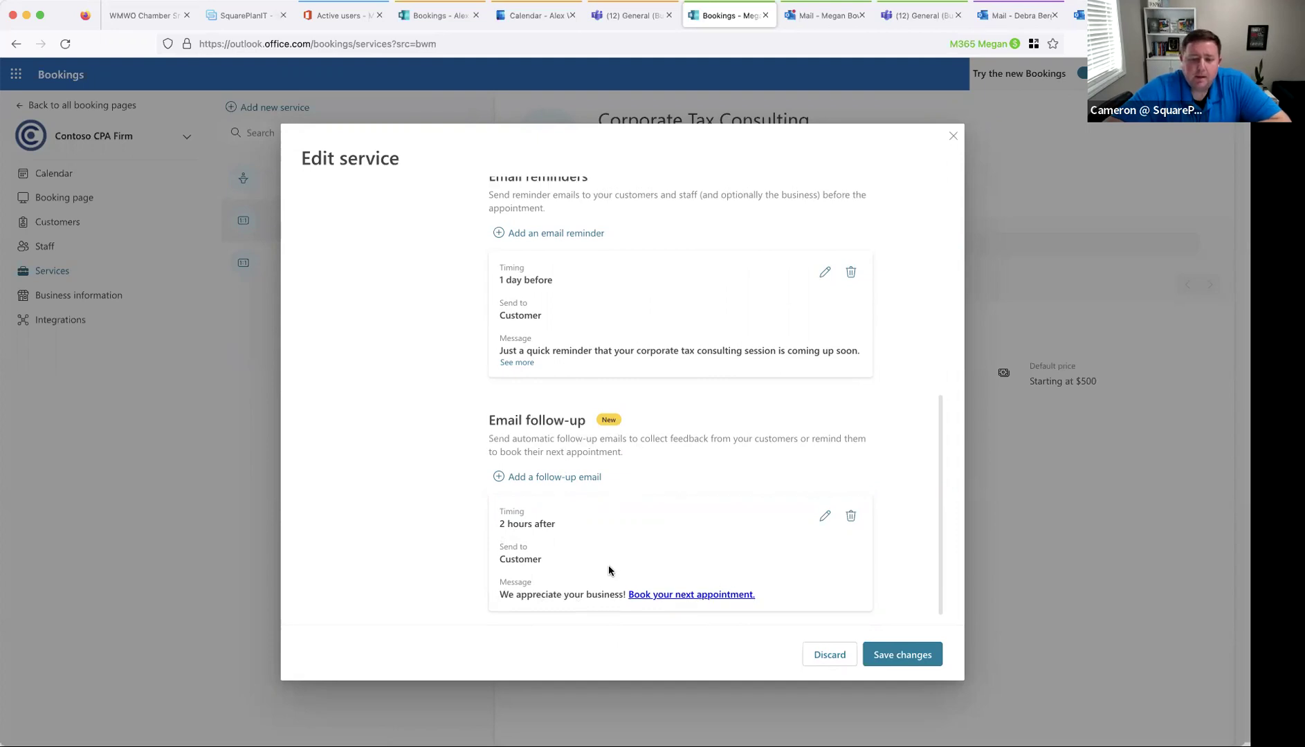
pyautogui.scroll(3, 609, 570)
pyautogui.scroll(-9, 609, 570)
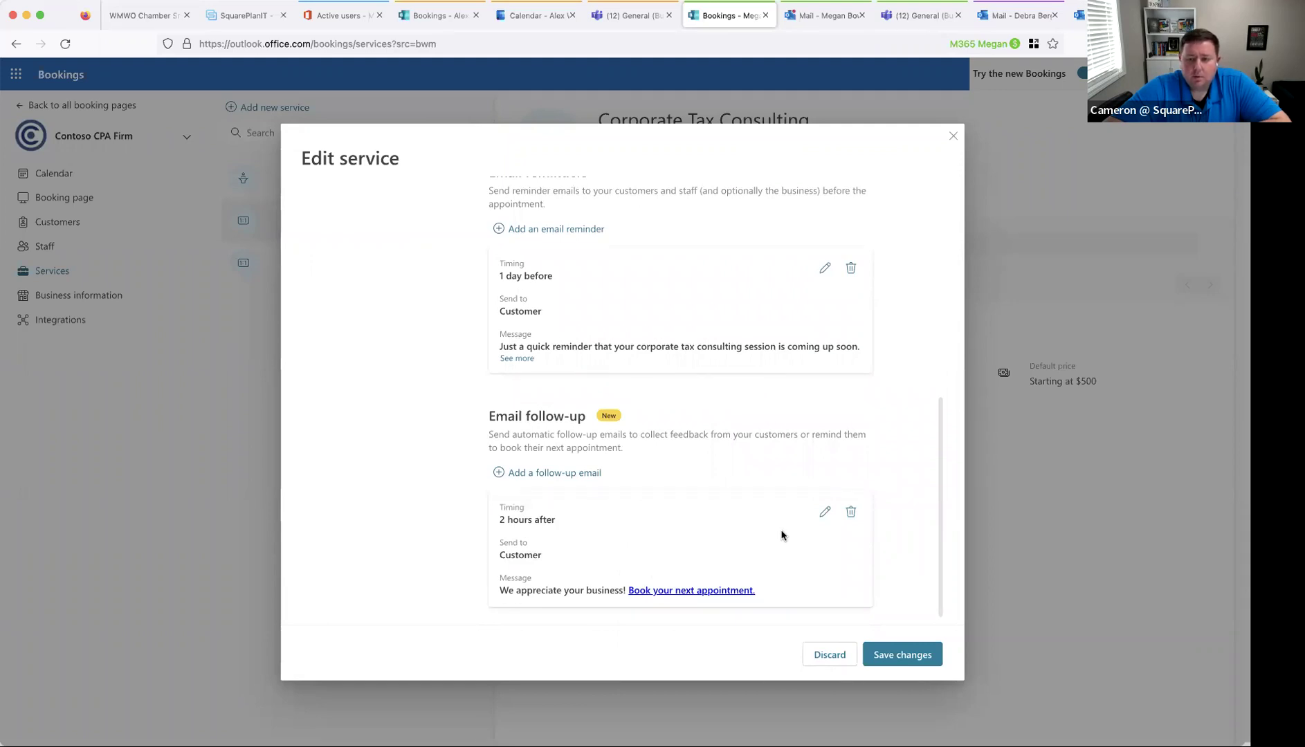
pyautogui.scroll(7, 698, 511)
pyautogui.scroll(-5, 699, 511)
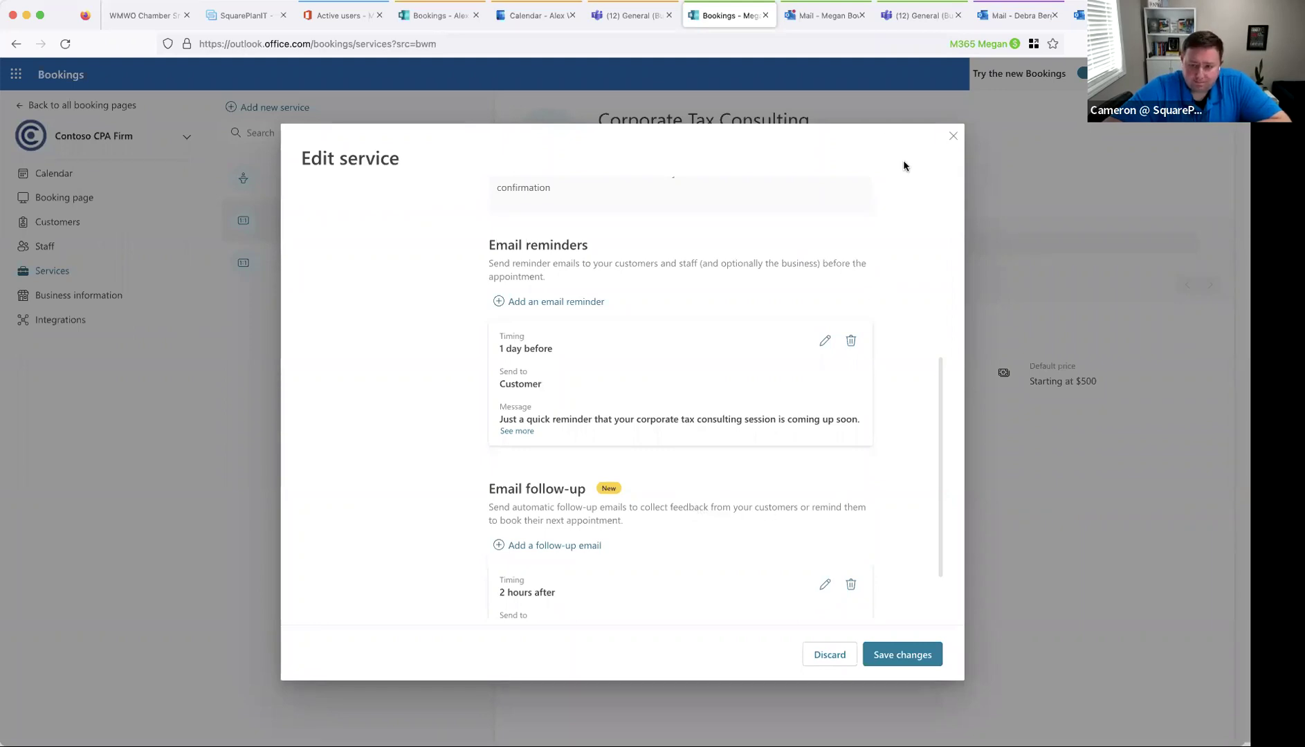
pyautogui.click(953, 136)
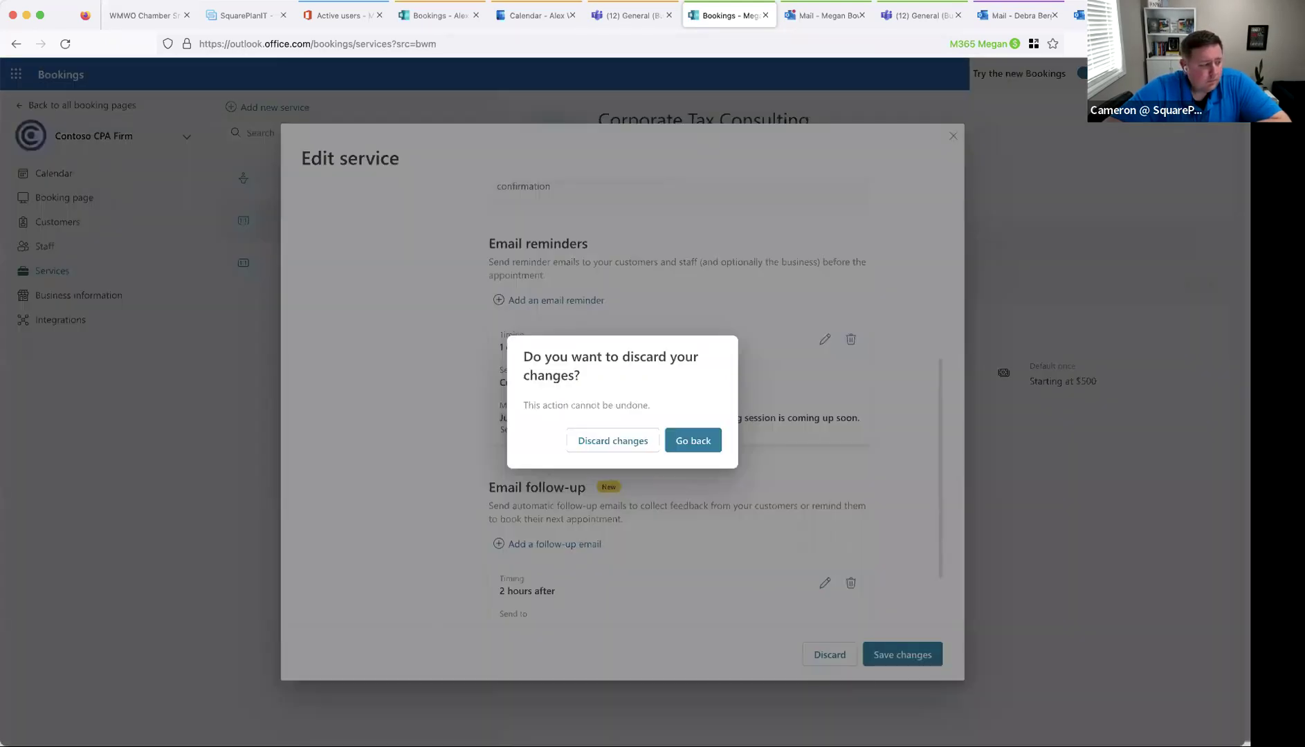
# - Discard the unsaved Corporate Tax Consulting edits and view Individual Tax Return Filing (2 hours, $175)
pyautogui.click(648, 440)
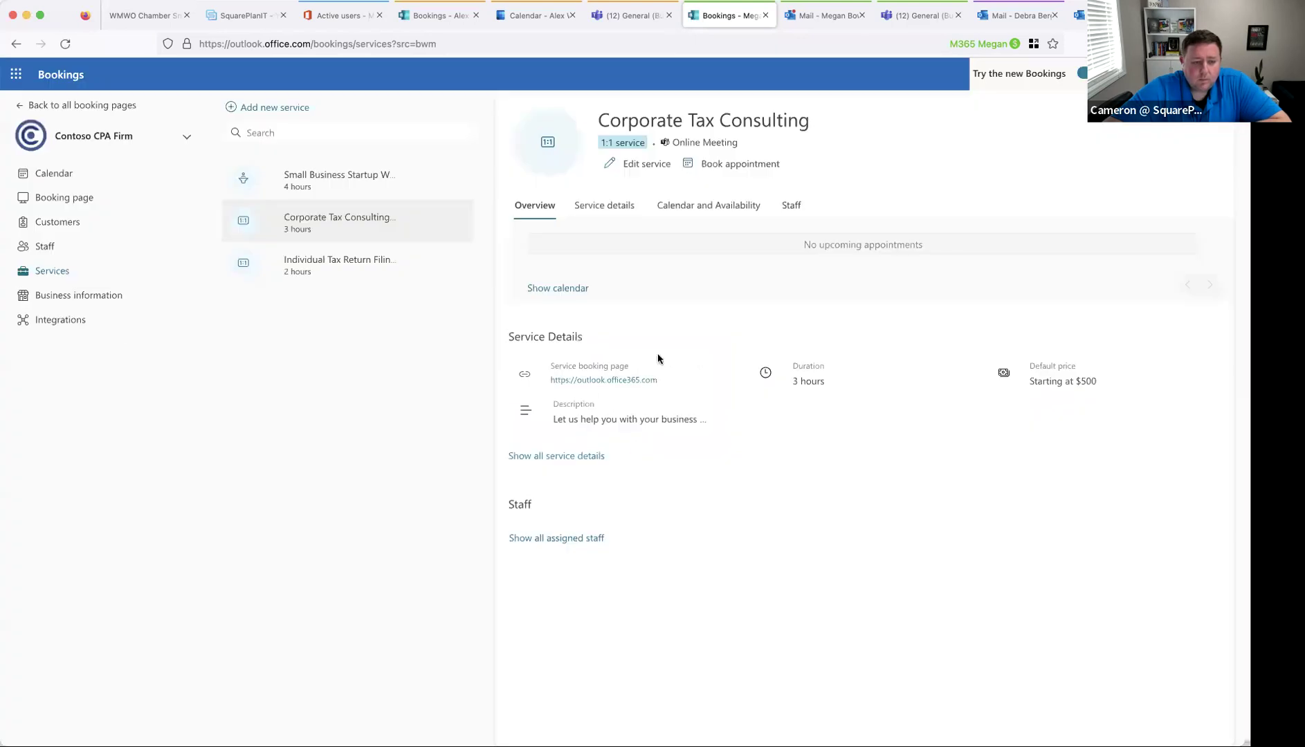
pyautogui.click(339, 272)
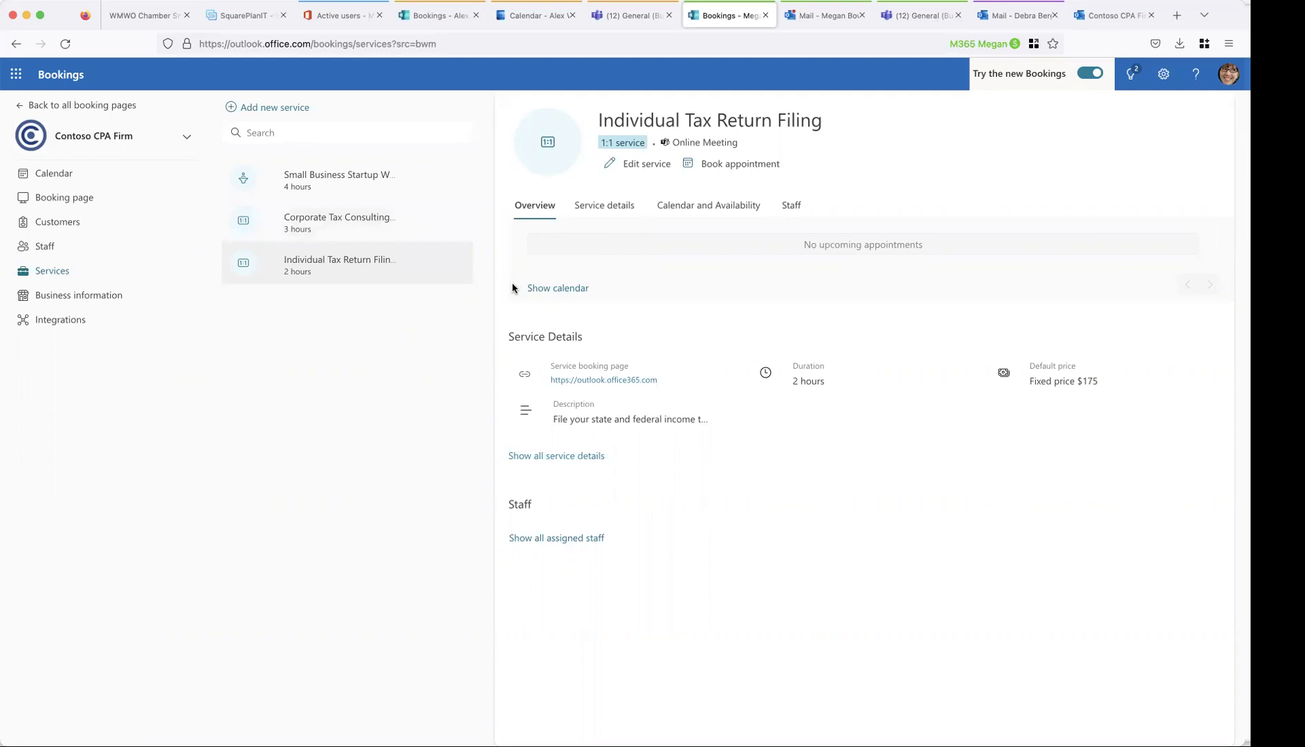
pyautogui.click(736, 204)
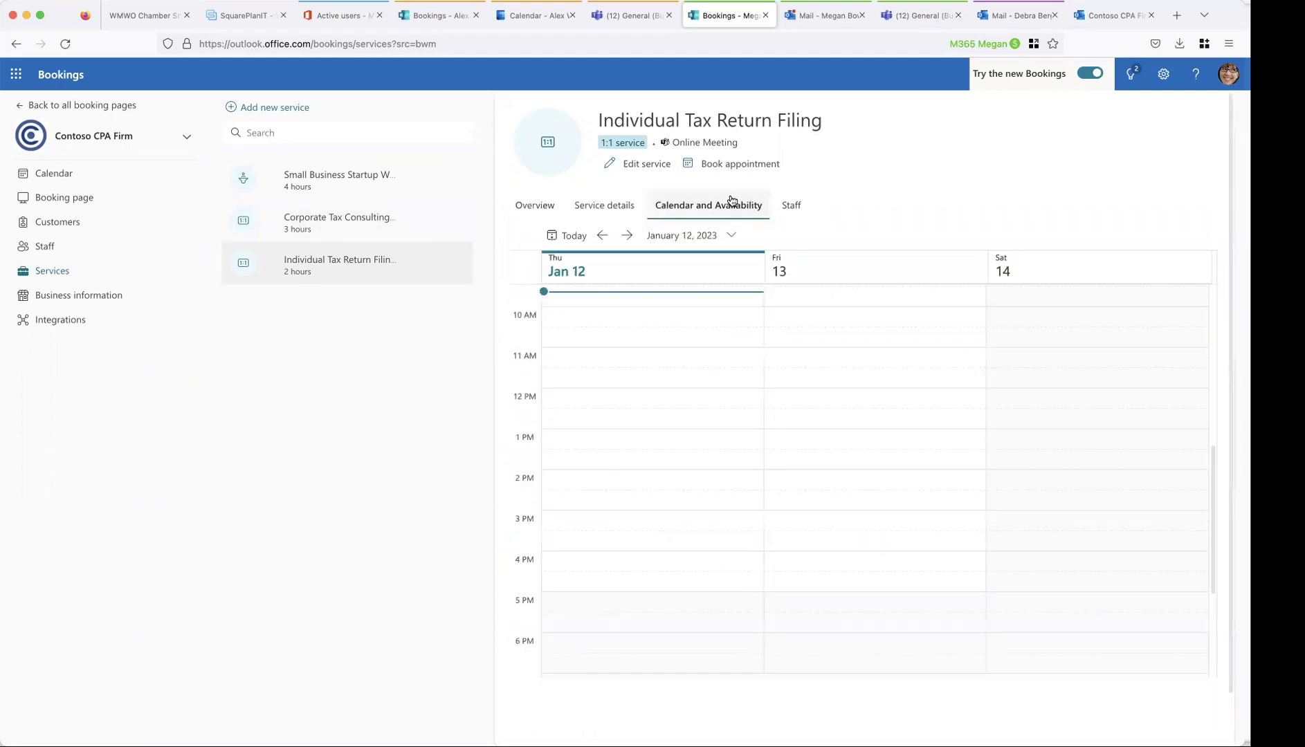
pyautogui.click(661, 164)
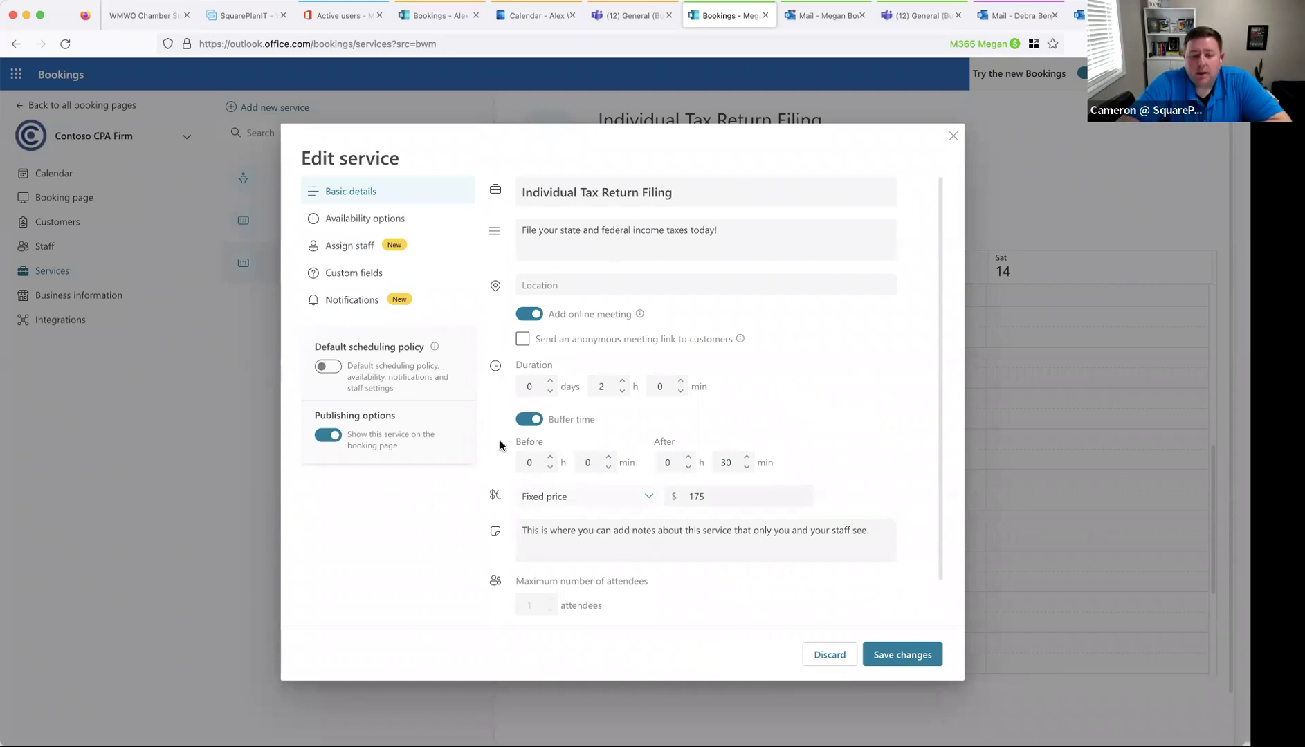
pyautogui.click(830, 655)
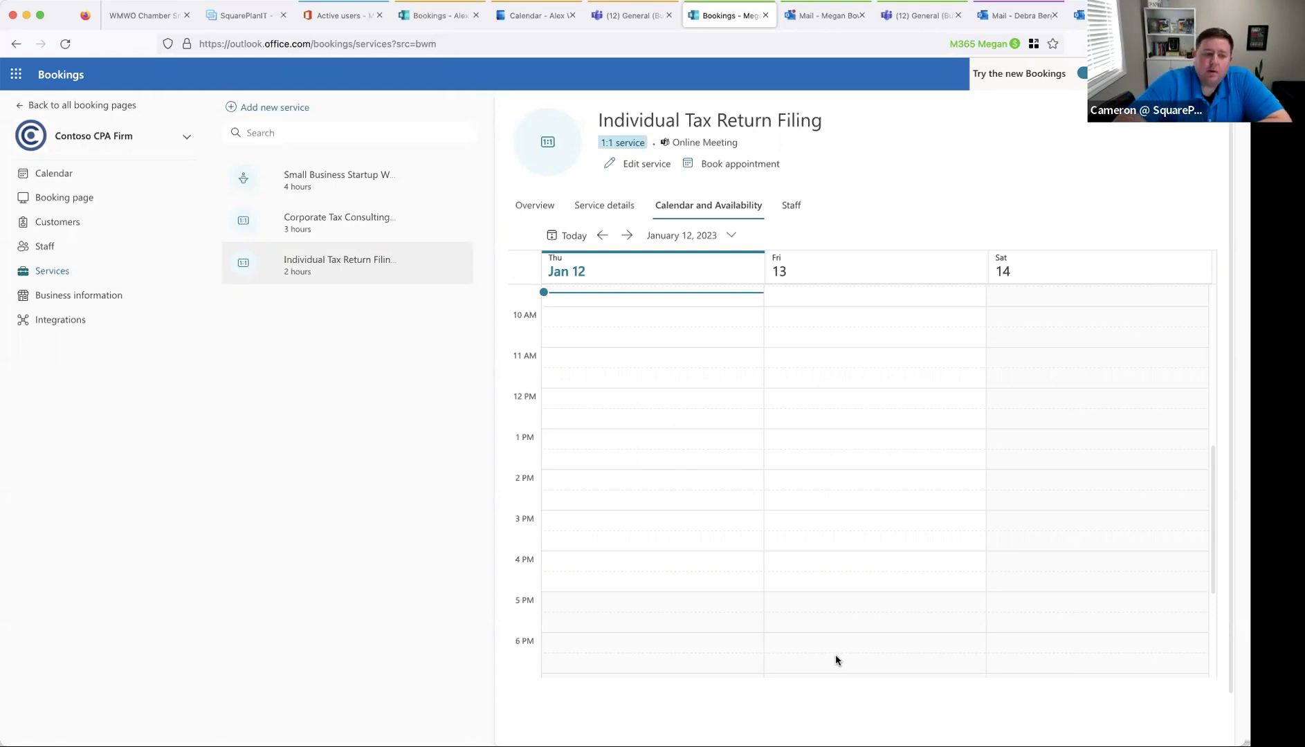
# - Open the Bookings calendar and step the day view to January 13, 2023
pyautogui.click(83, 178)
pyautogui.scroll(3, 402, 312)
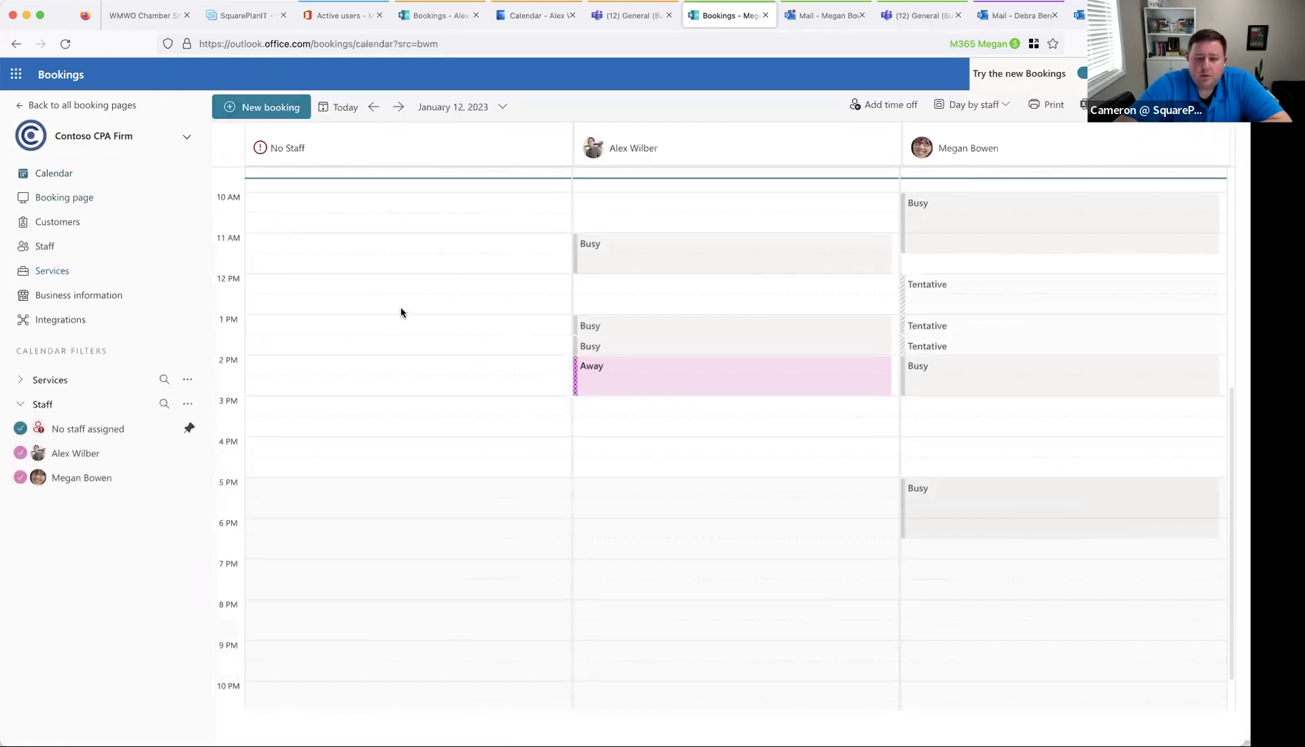
pyautogui.click(398, 107)
pyautogui.click(372, 108)
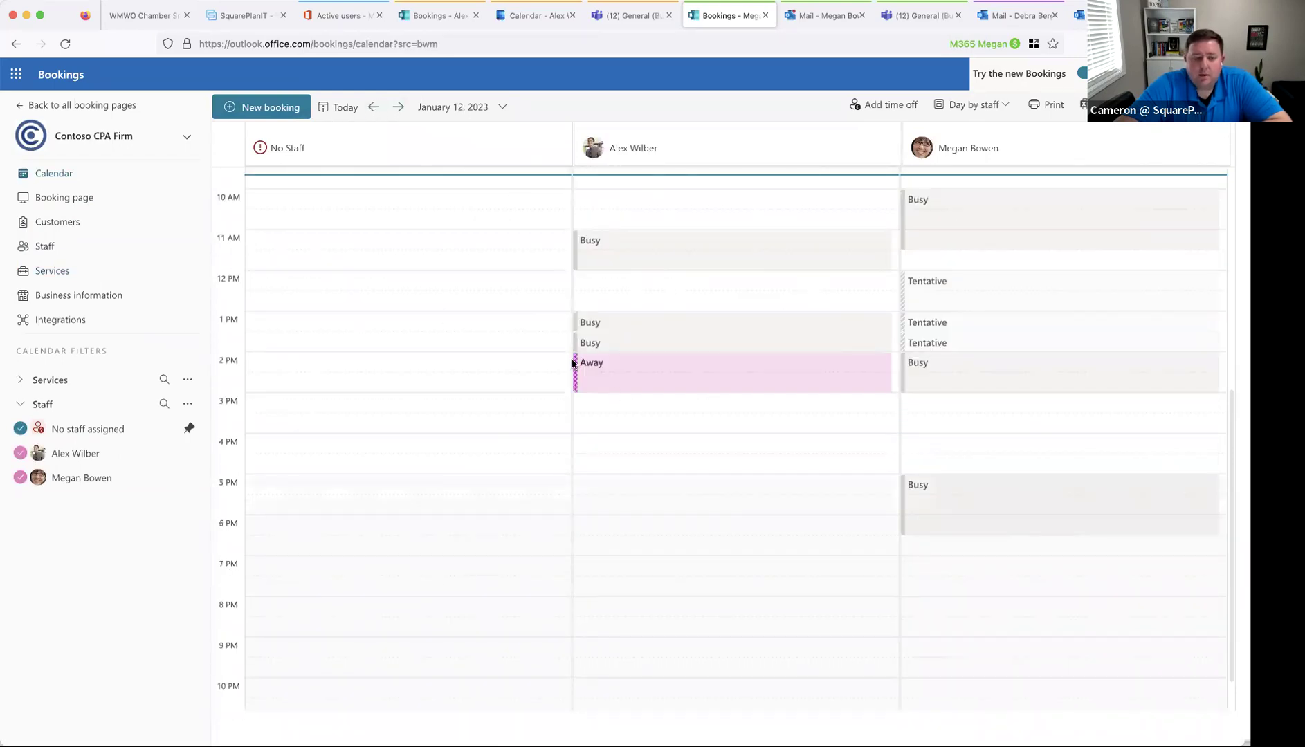
pyautogui.click(398, 107)
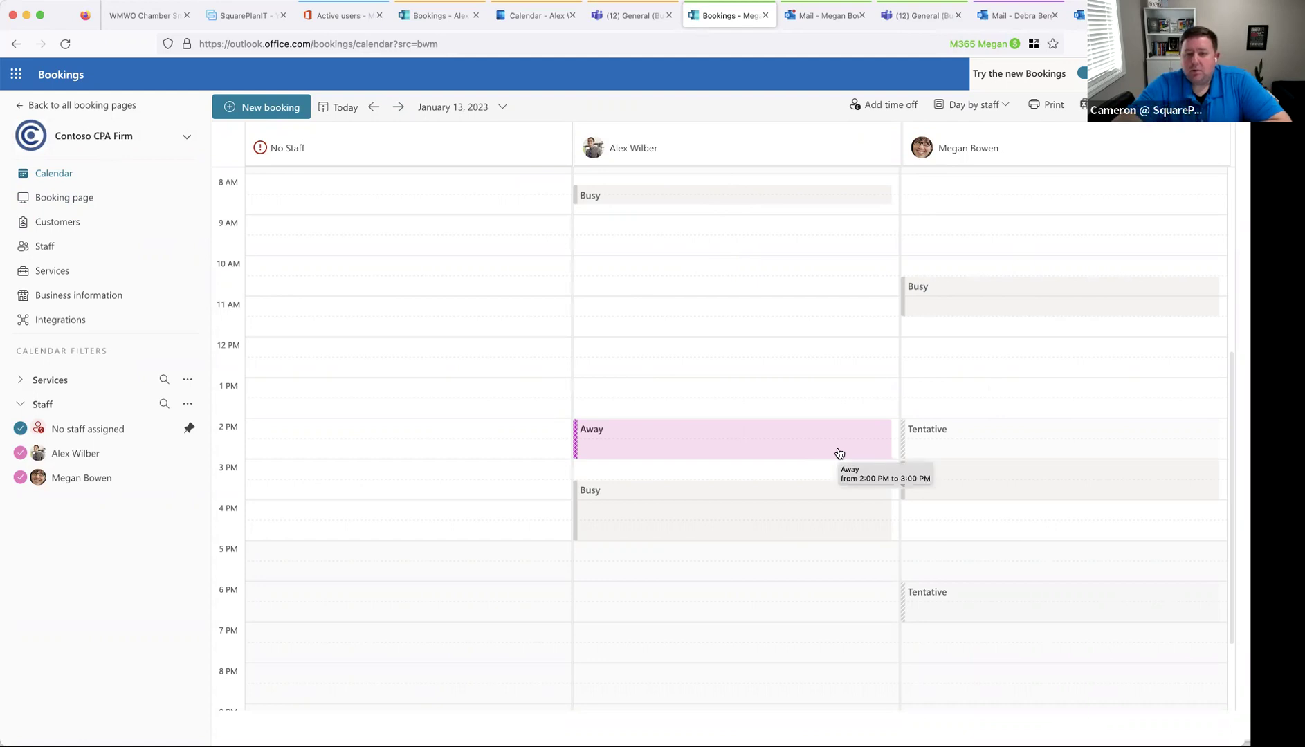
pyautogui.scroll(-1, 692, 235)
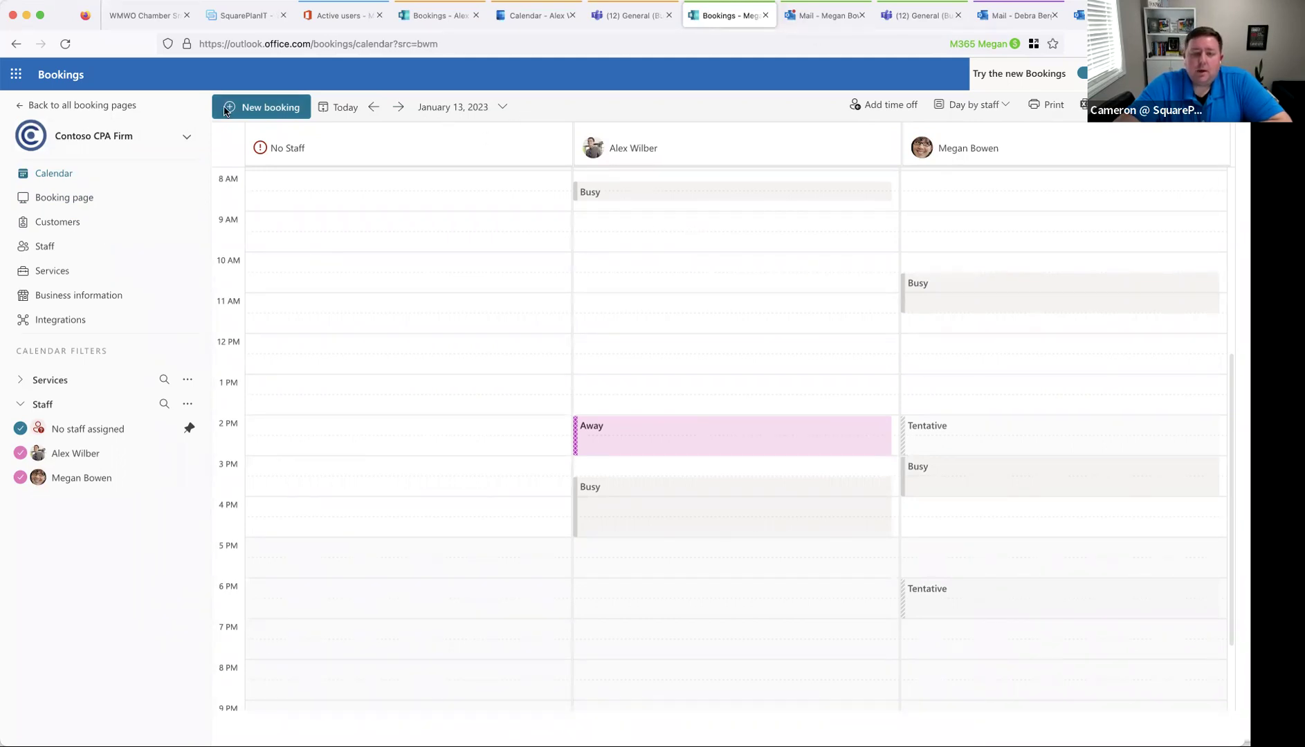
# - On the public booking page, choose the January 13 11:30 AM slot
pyautogui.click(1079, 16)
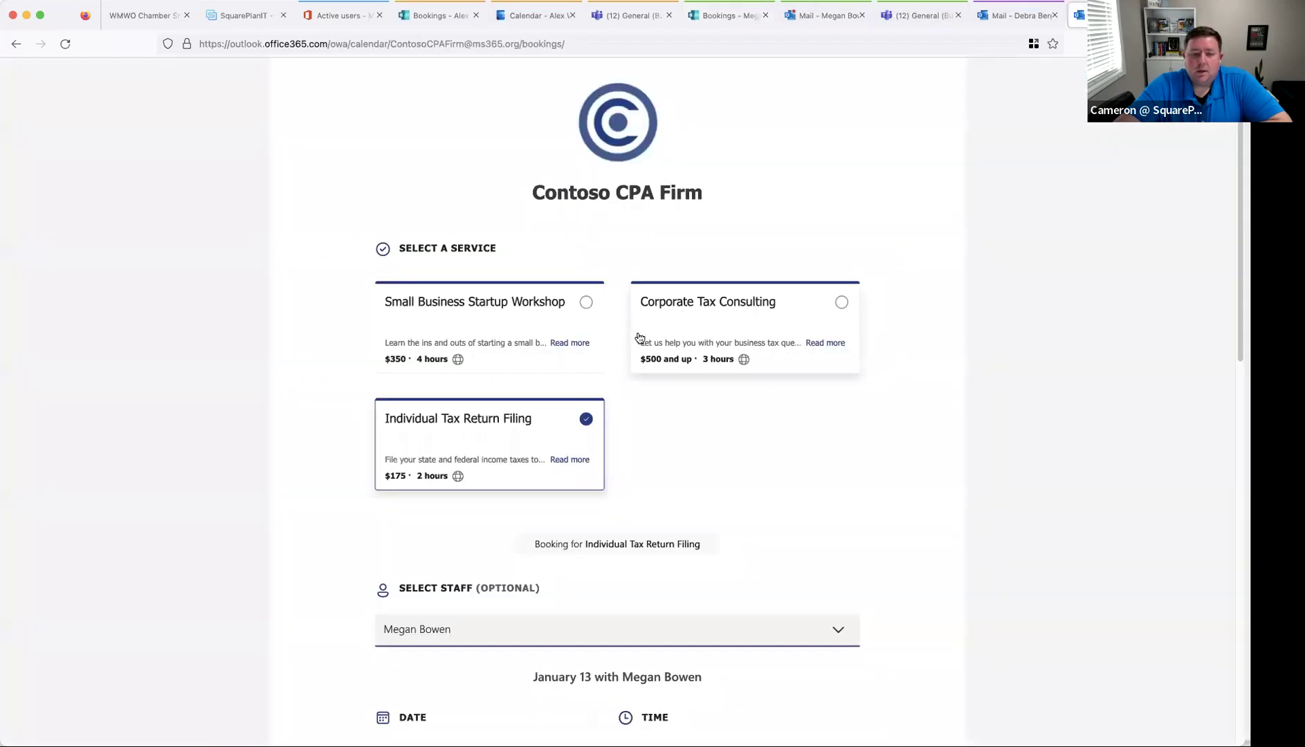
pyautogui.scroll(-4, 422, 457)
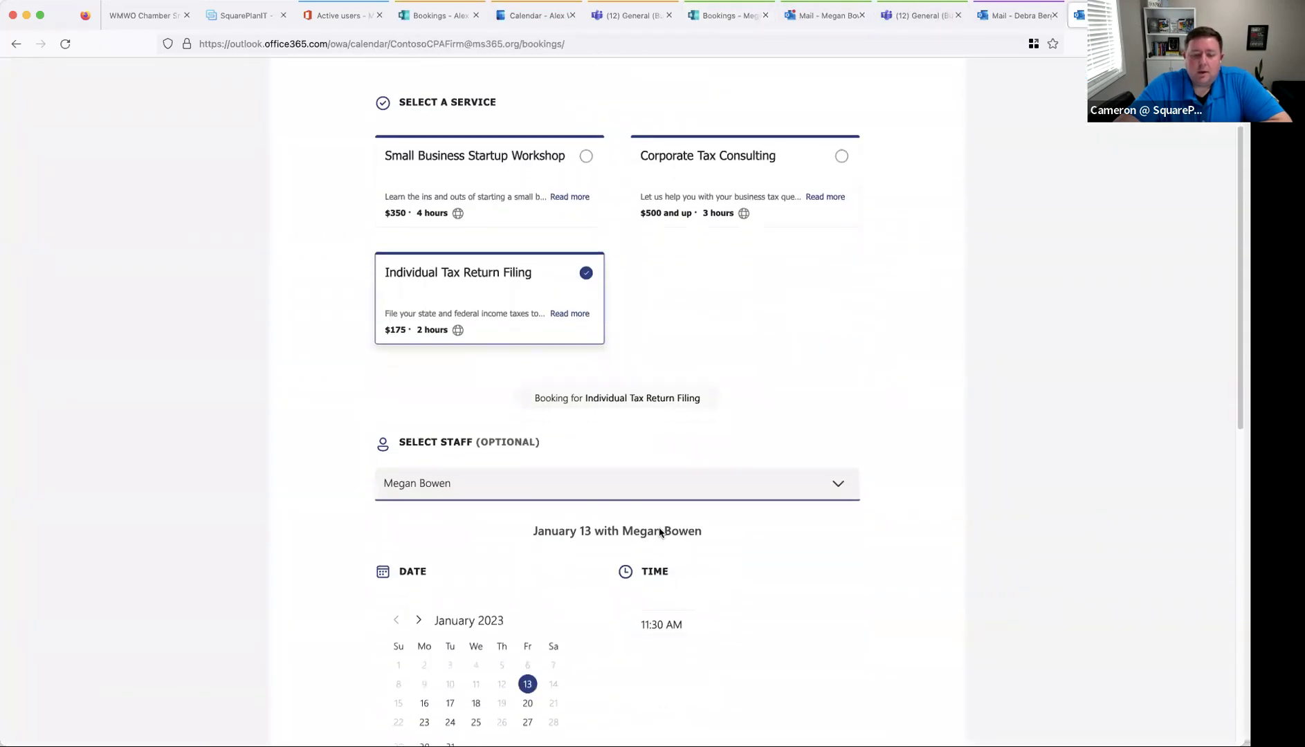
pyautogui.click(677, 490)
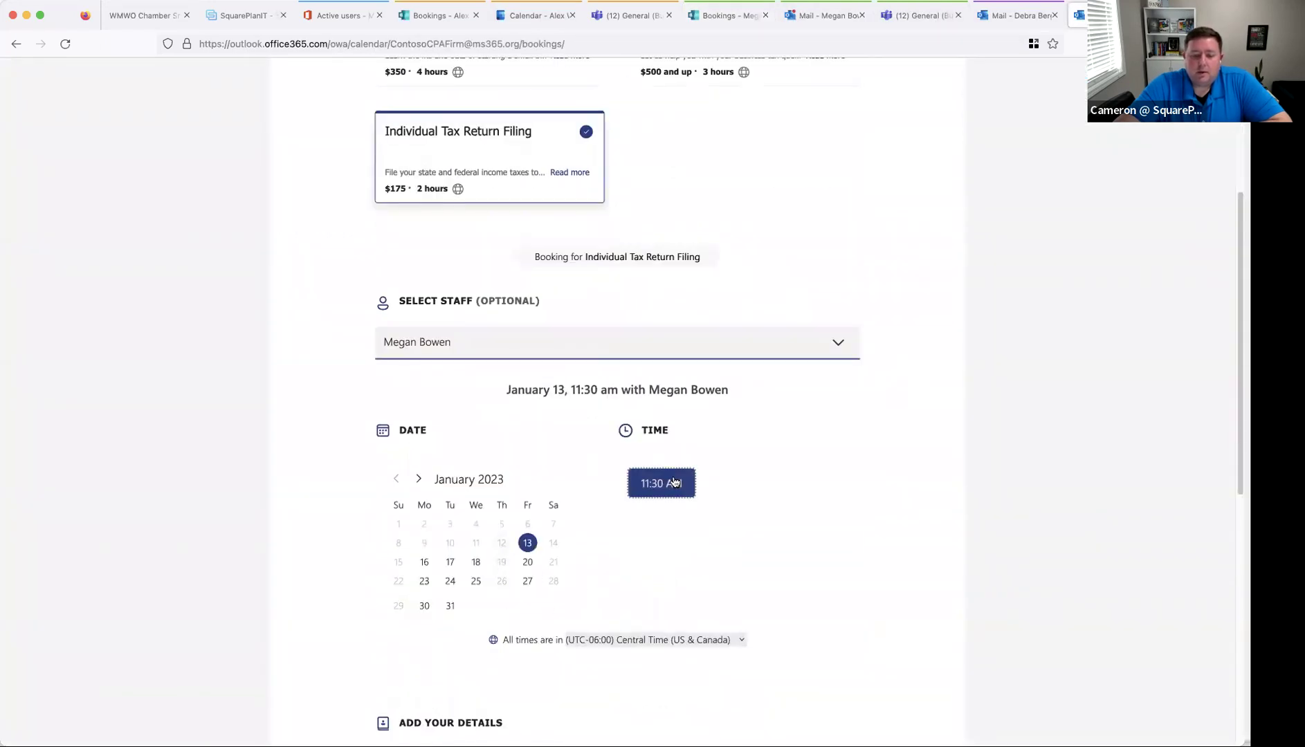
pyautogui.scroll(-5, 622, 485)
# - Fill in the customer's name, email and help request, then book the appointment
pyautogui.click(406, 470)
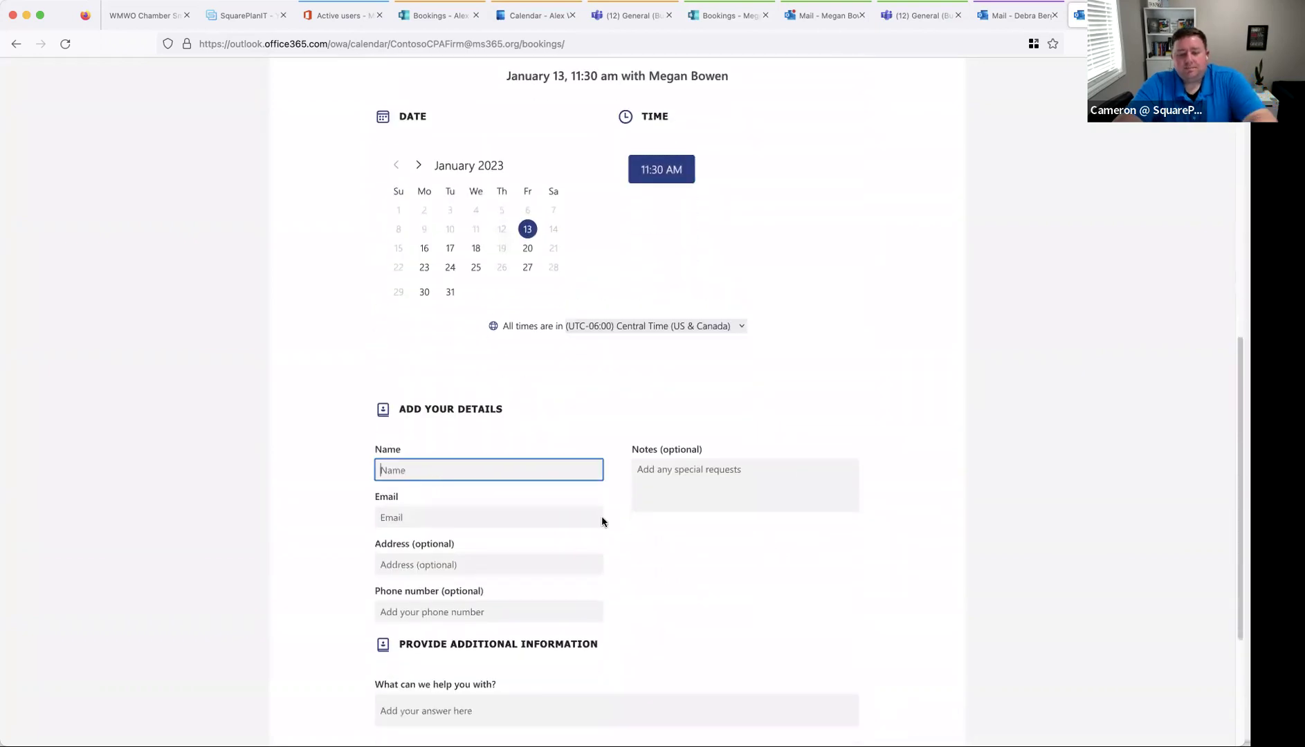
pyautogui.press('Tab')
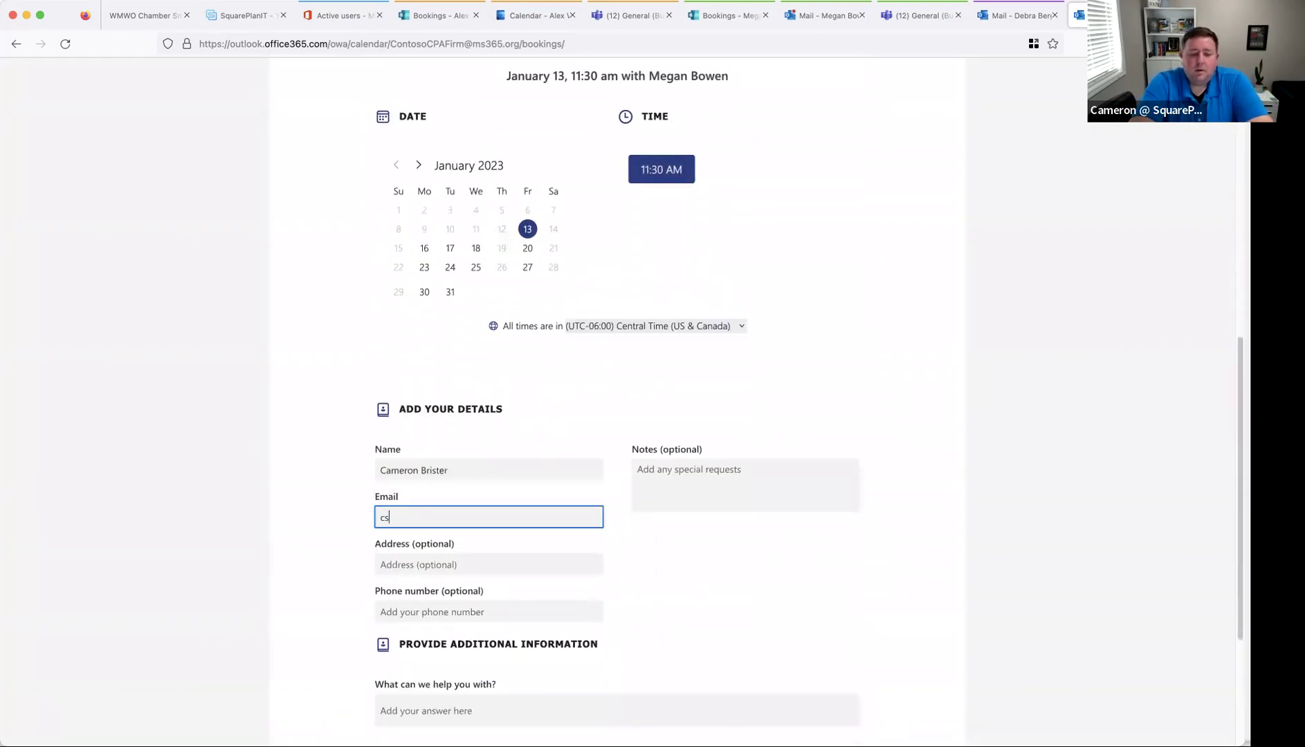
pyautogui.press('Tab')
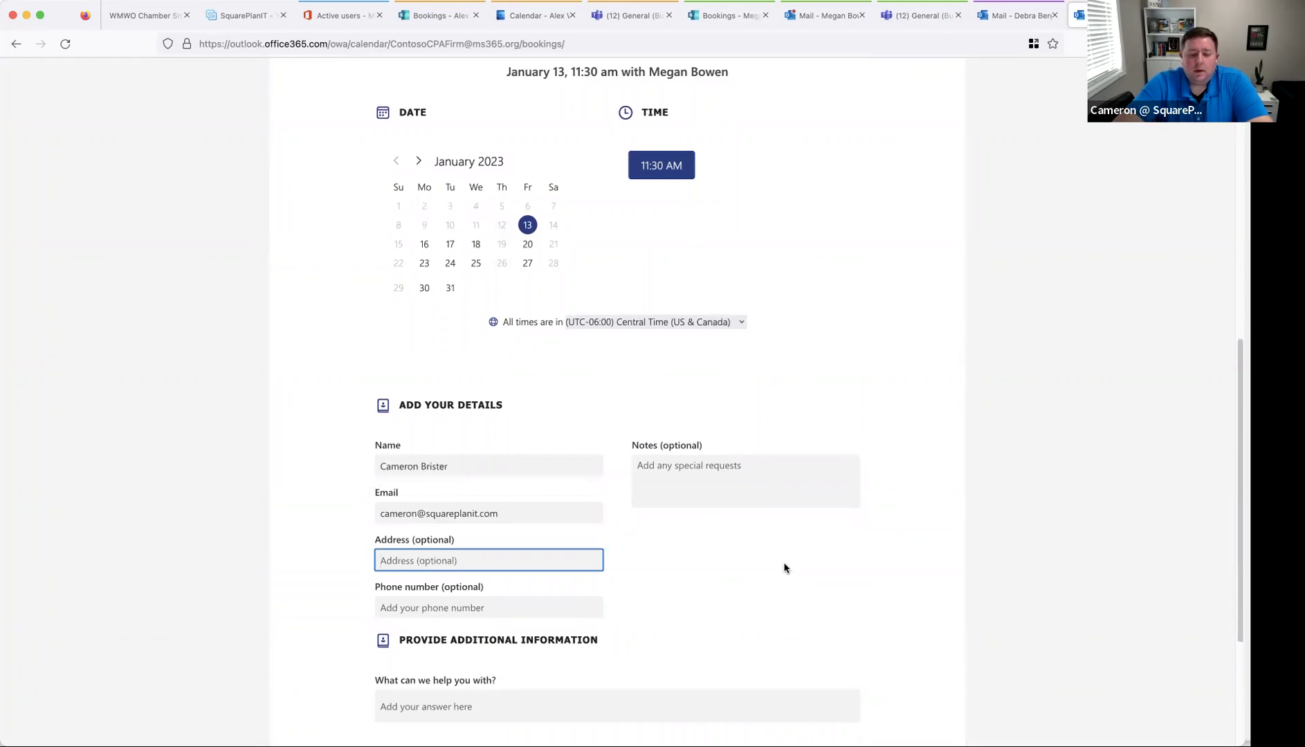
pyautogui.scroll(-2, 425, 478)
pyautogui.click(448, 584)
pyautogui.write('Tea')
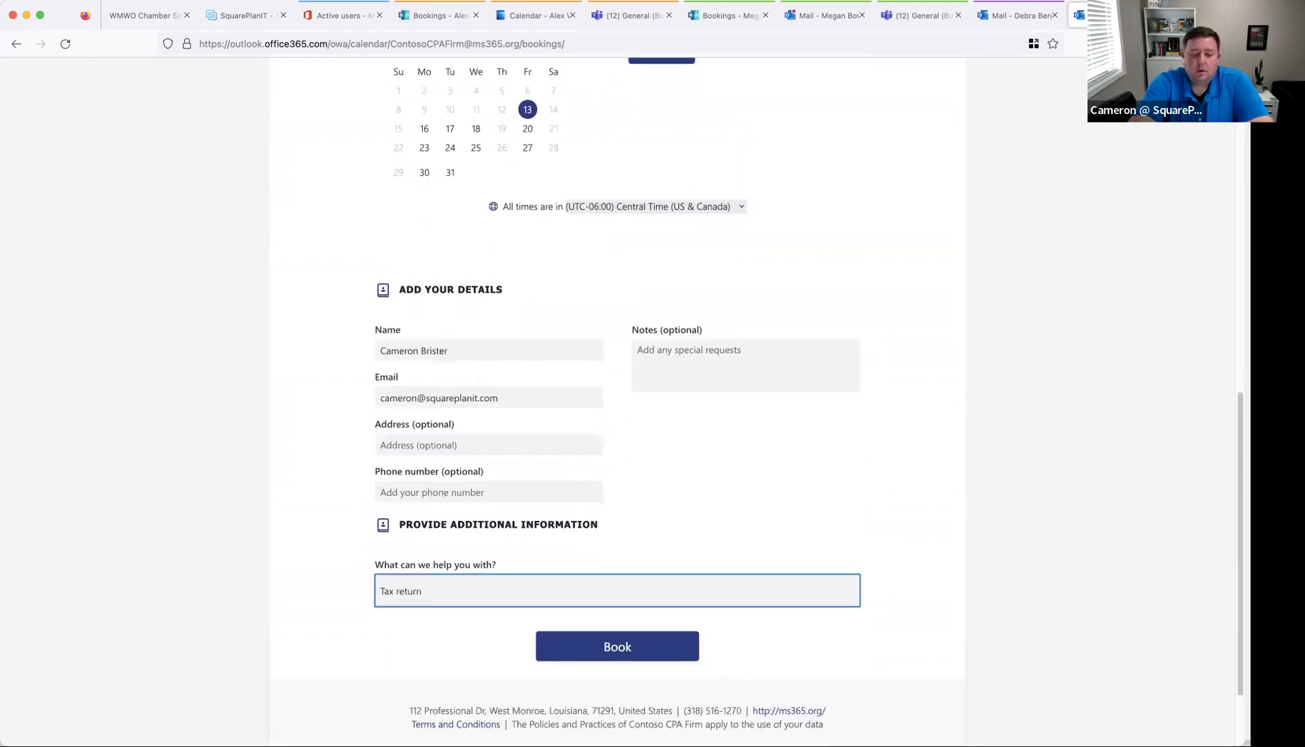
pyautogui.click(572, 666)
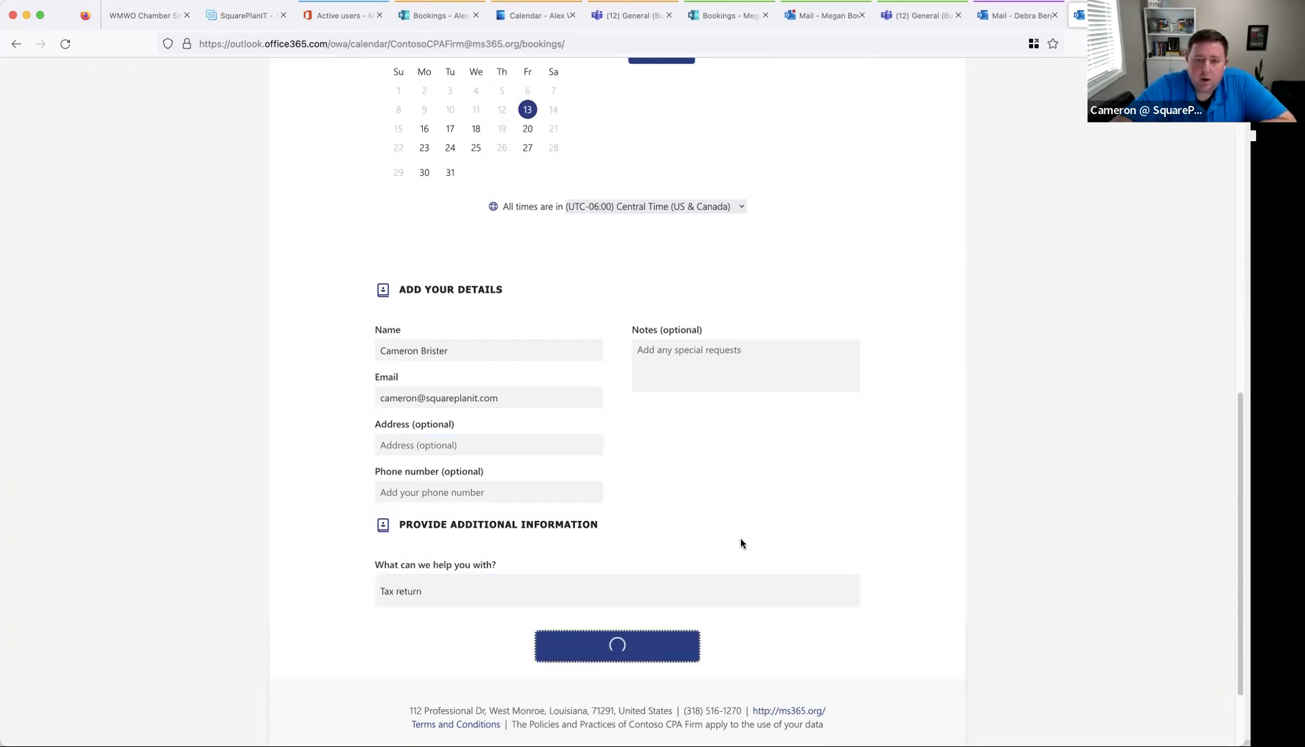
# - Review the booking confirmation page
pyautogui.scroll(3, 740, 543)
pyautogui.scroll(-1, 740, 543)
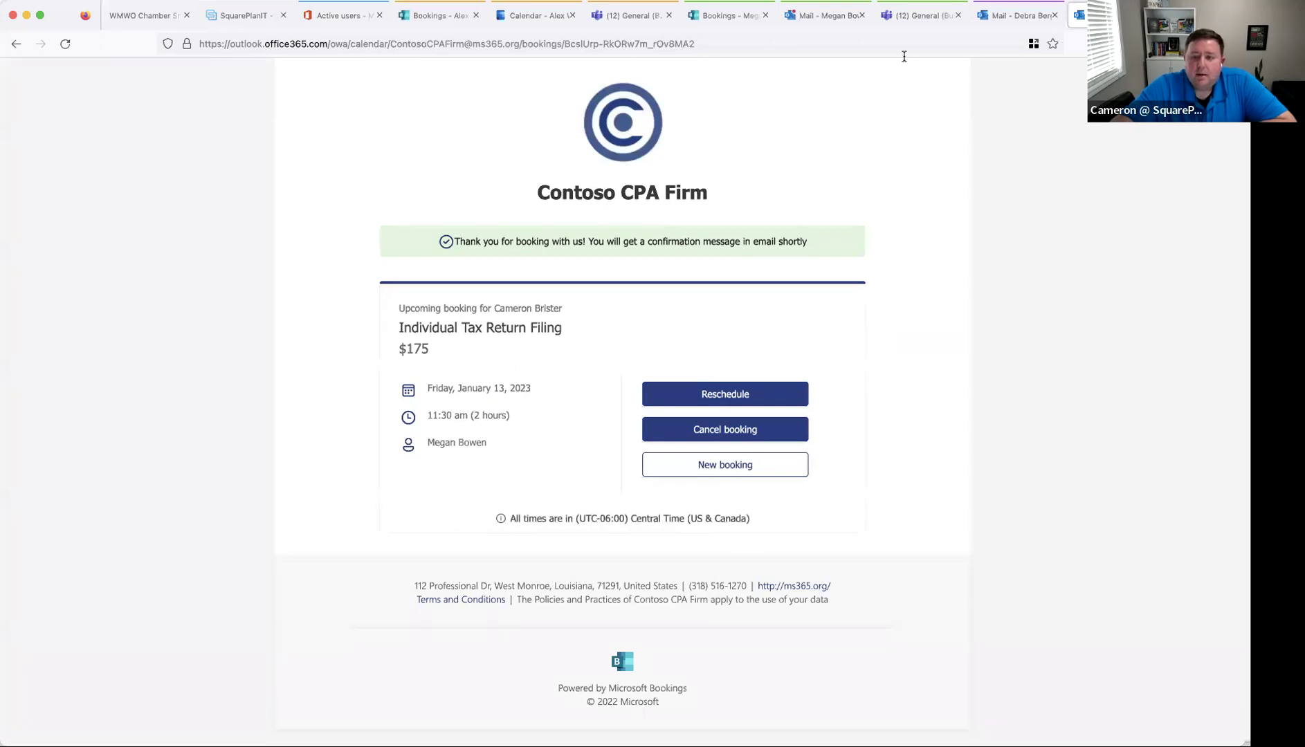
pyautogui.click(719, 16)
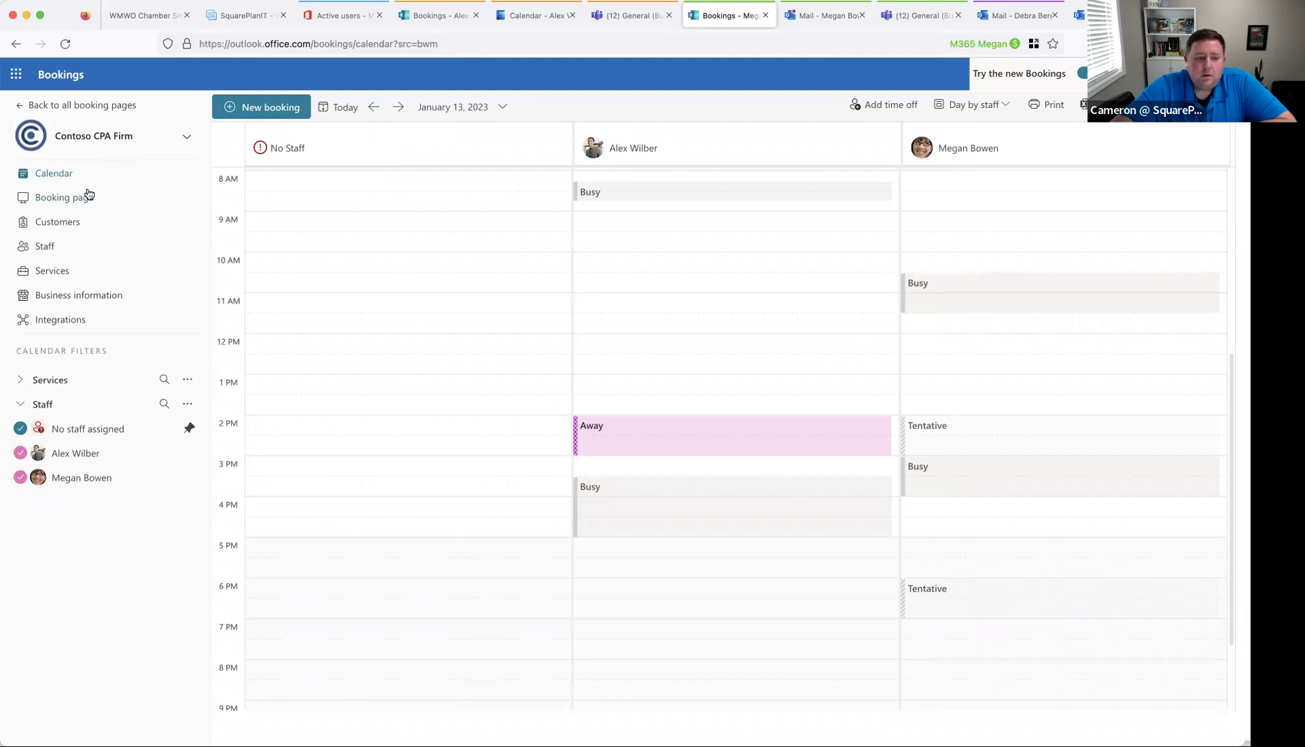
# - Go back to January 13 and open the new 11:30 AM Individual Tax Return Filing booking
pyautogui.click(398, 107)
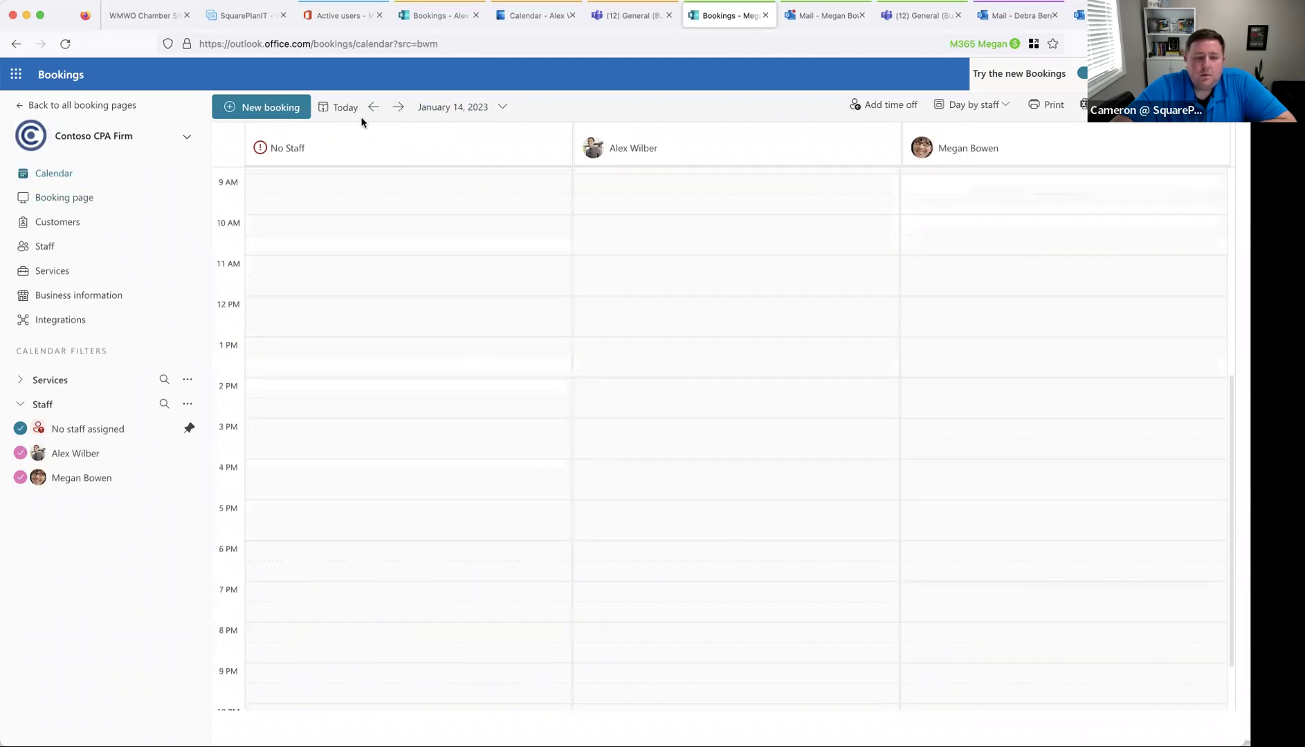
pyautogui.click(373, 108)
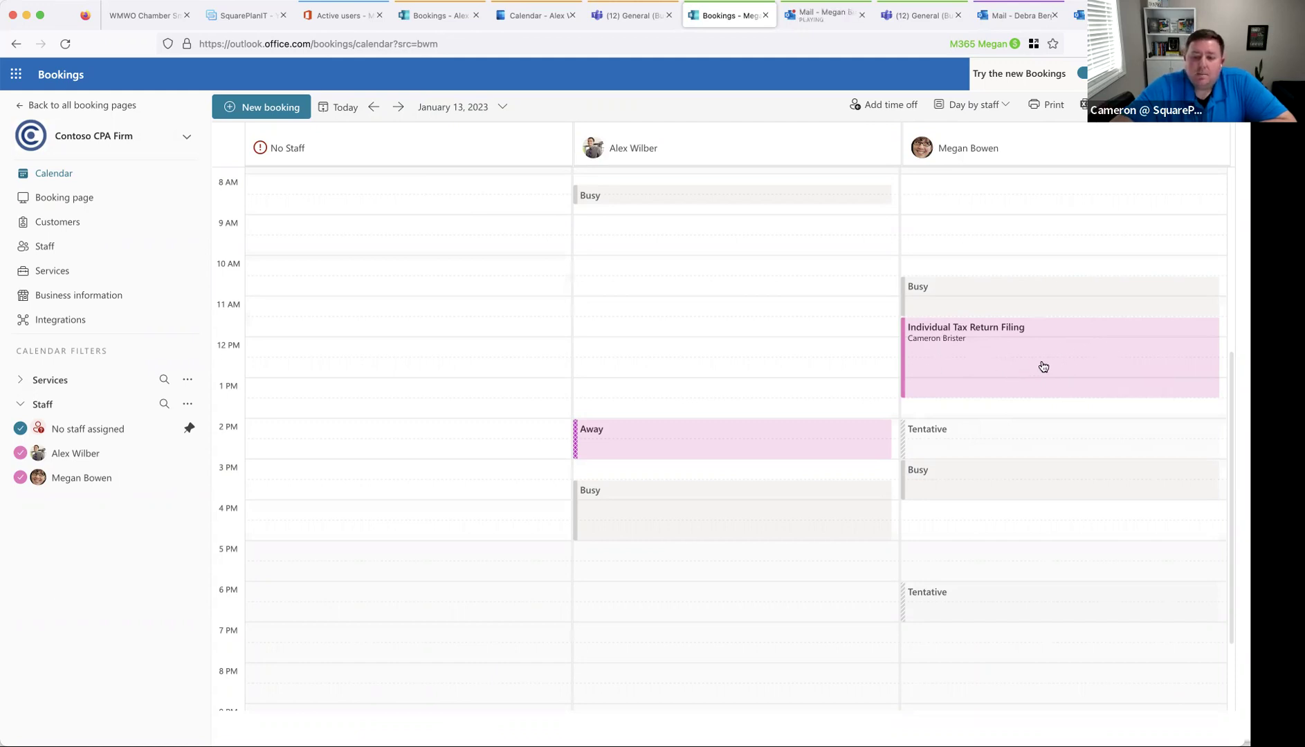
pyautogui.click(953, 368)
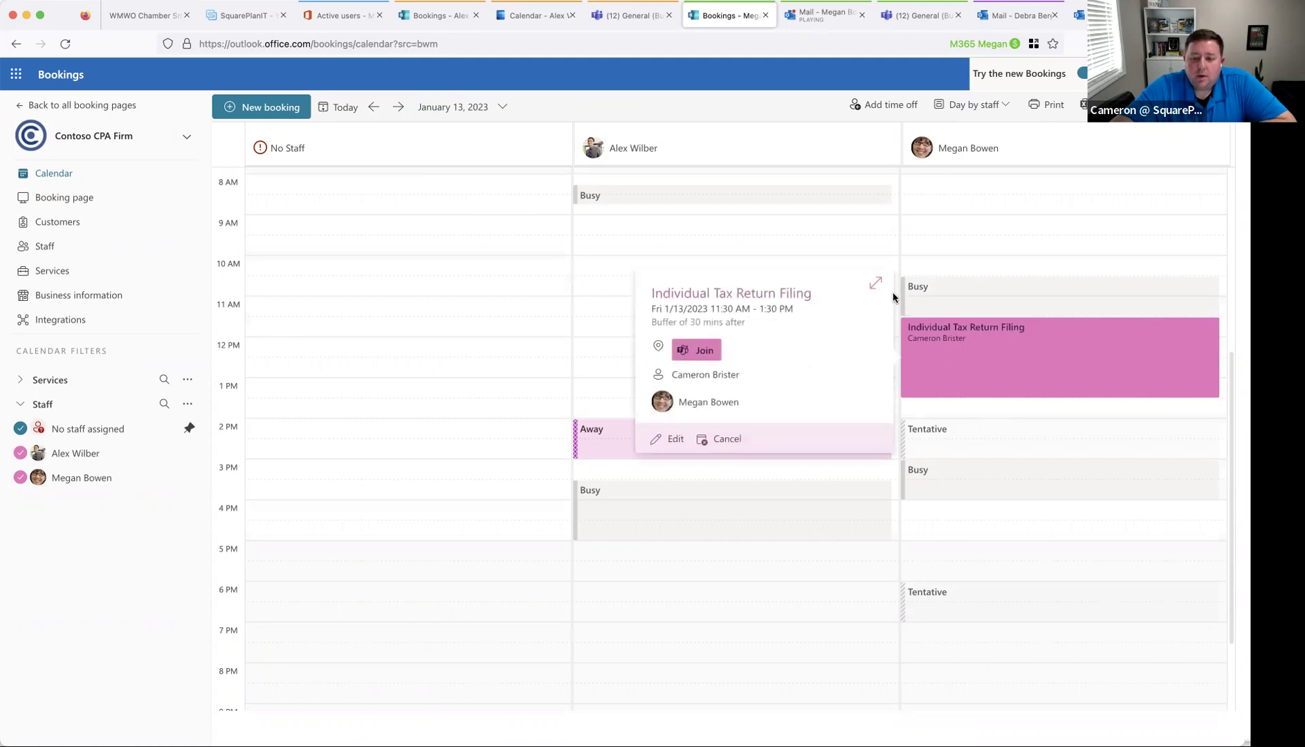
# - Replace the original staff member with the other available one and update the booking
pyautogui.click(875, 284)
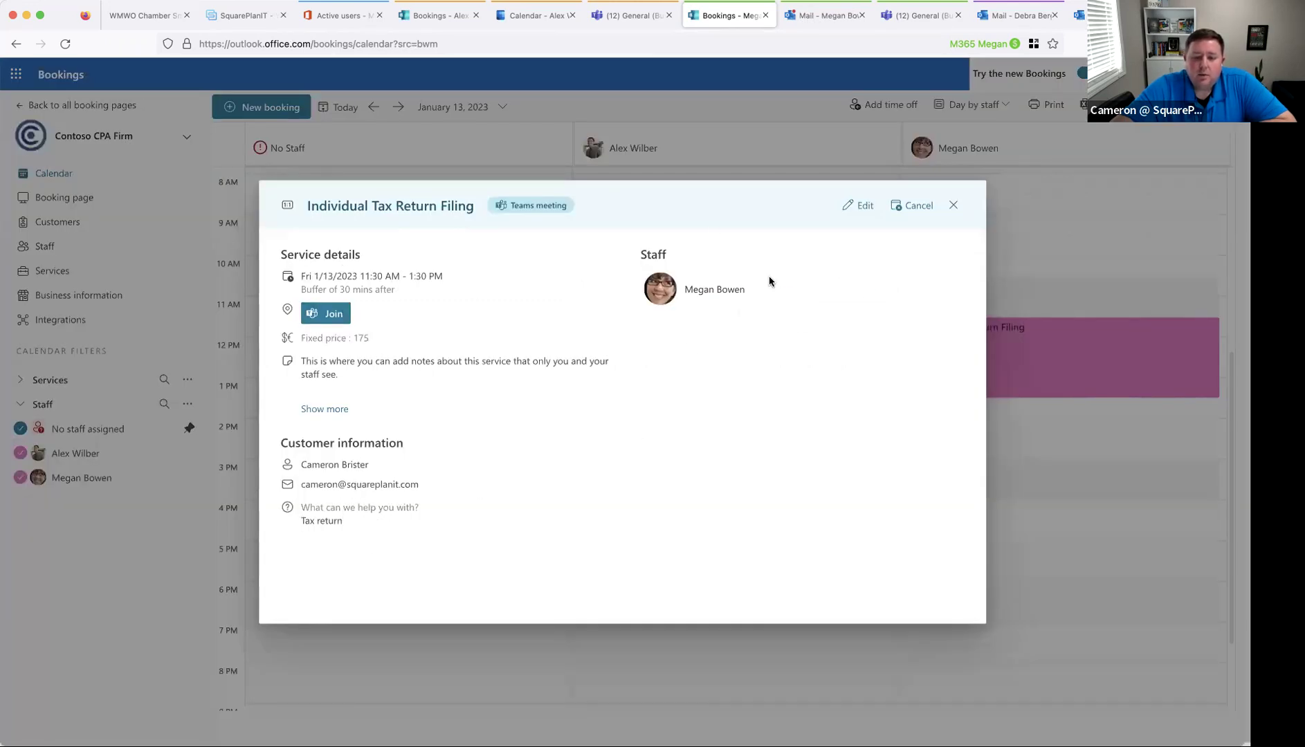
pyautogui.click(855, 208)
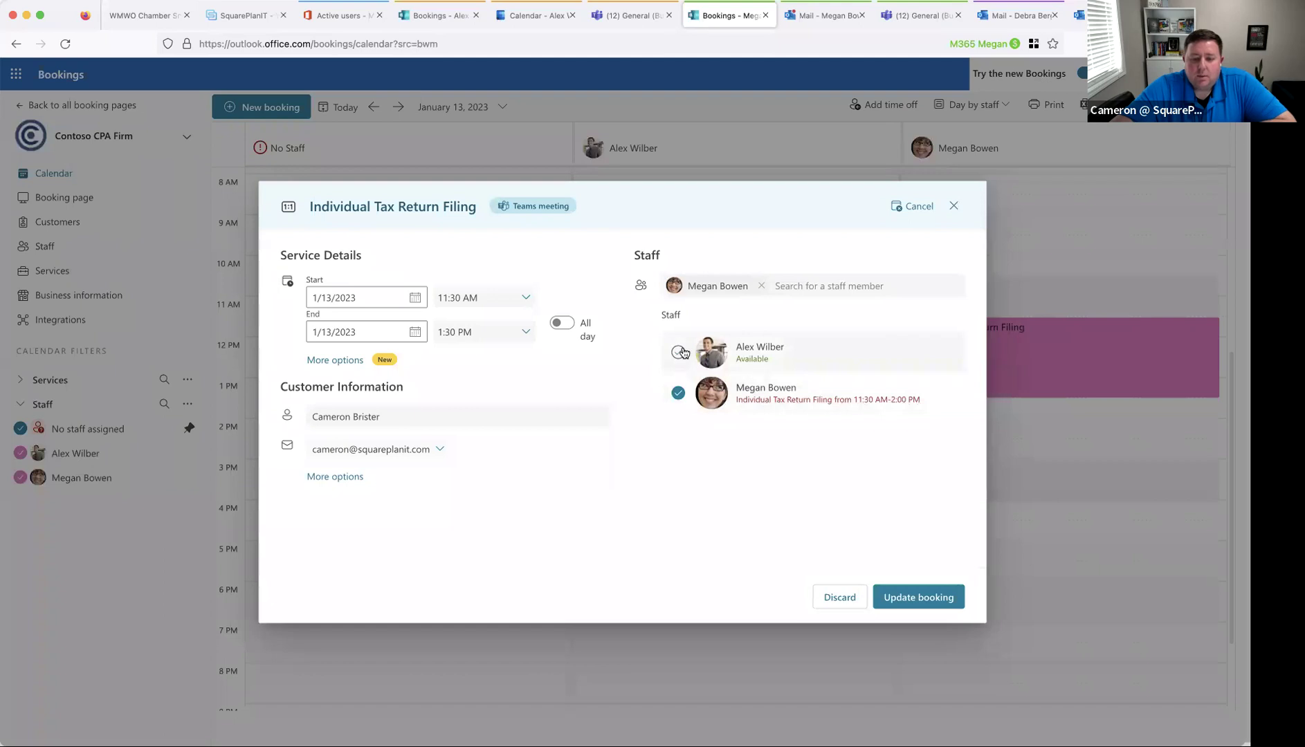
pyautogui.click(678, 352)
pyautogui.click(669, 416)
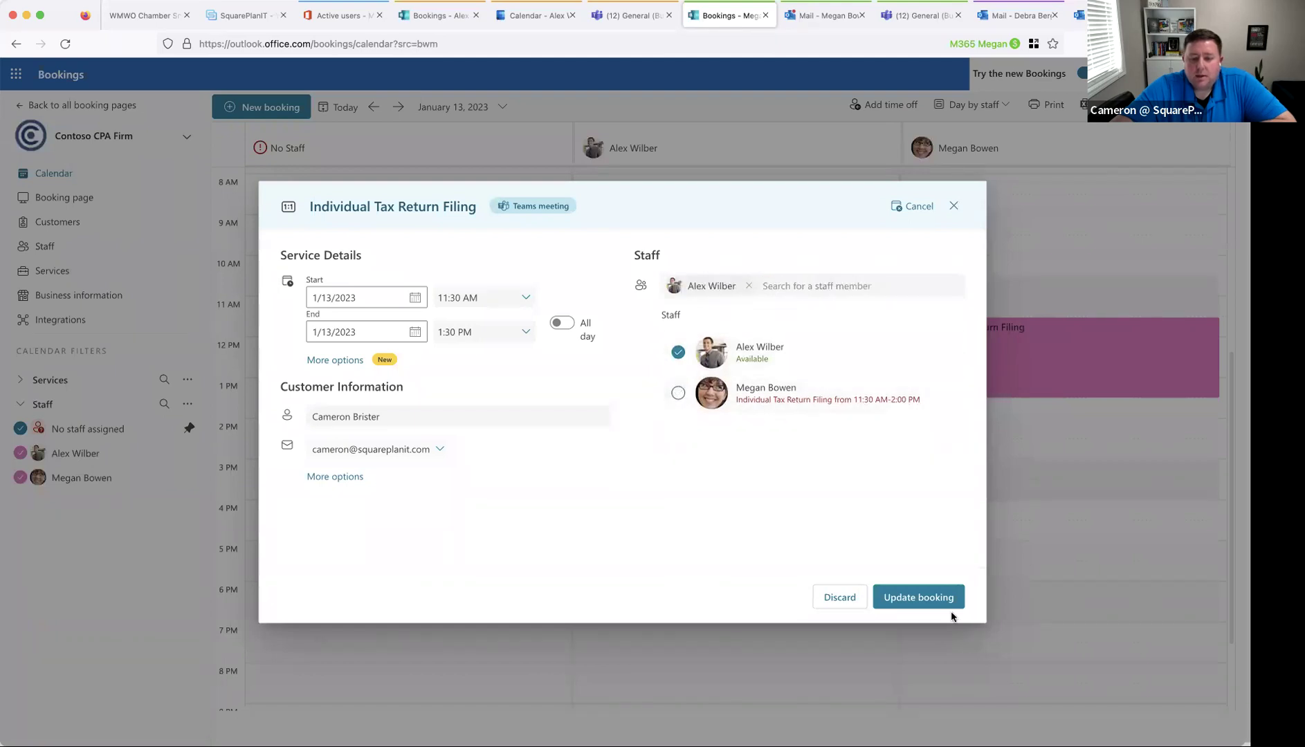
pyautogui.click(952, 596)
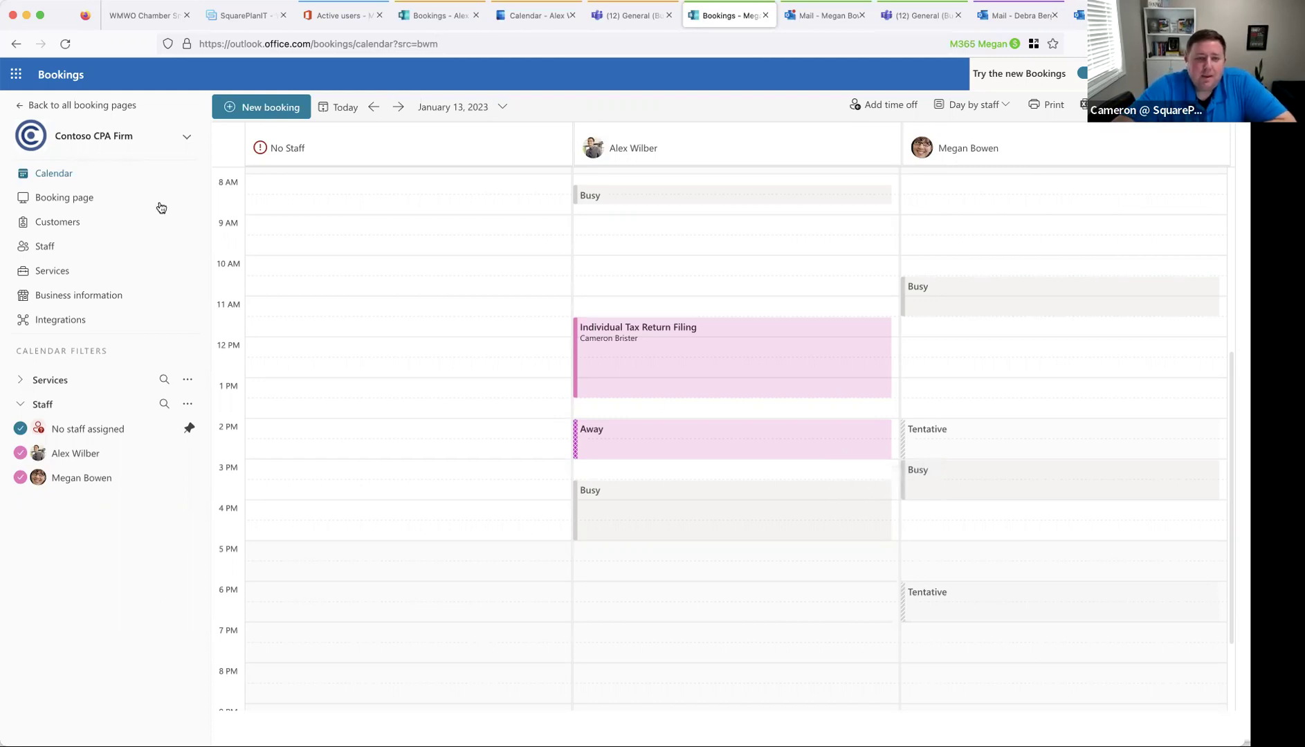
# - Switch to the presentation PDF and scroll to the Q+A TIME slide
pyautogui.scroll(5, 353, 294)
pyautogui.scroll(-4, 353, 295)
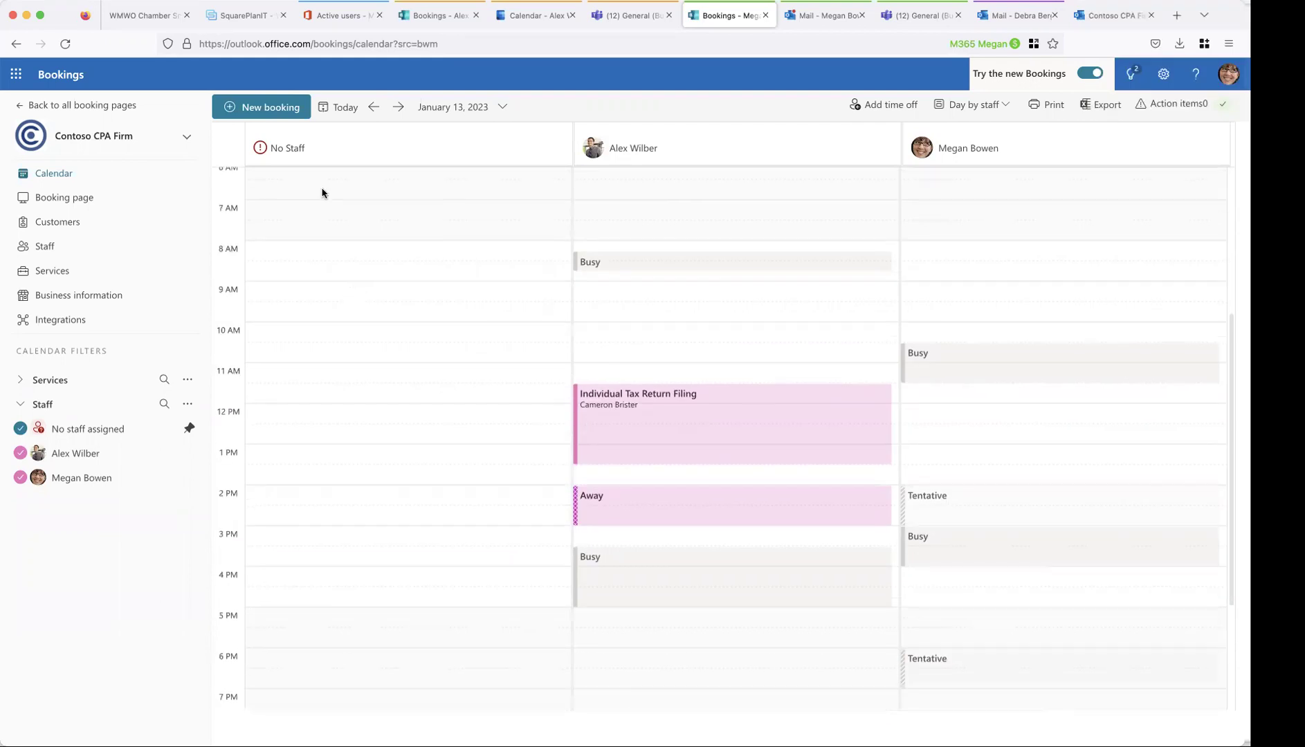
pyautogui.scroll(2, 323, 192)
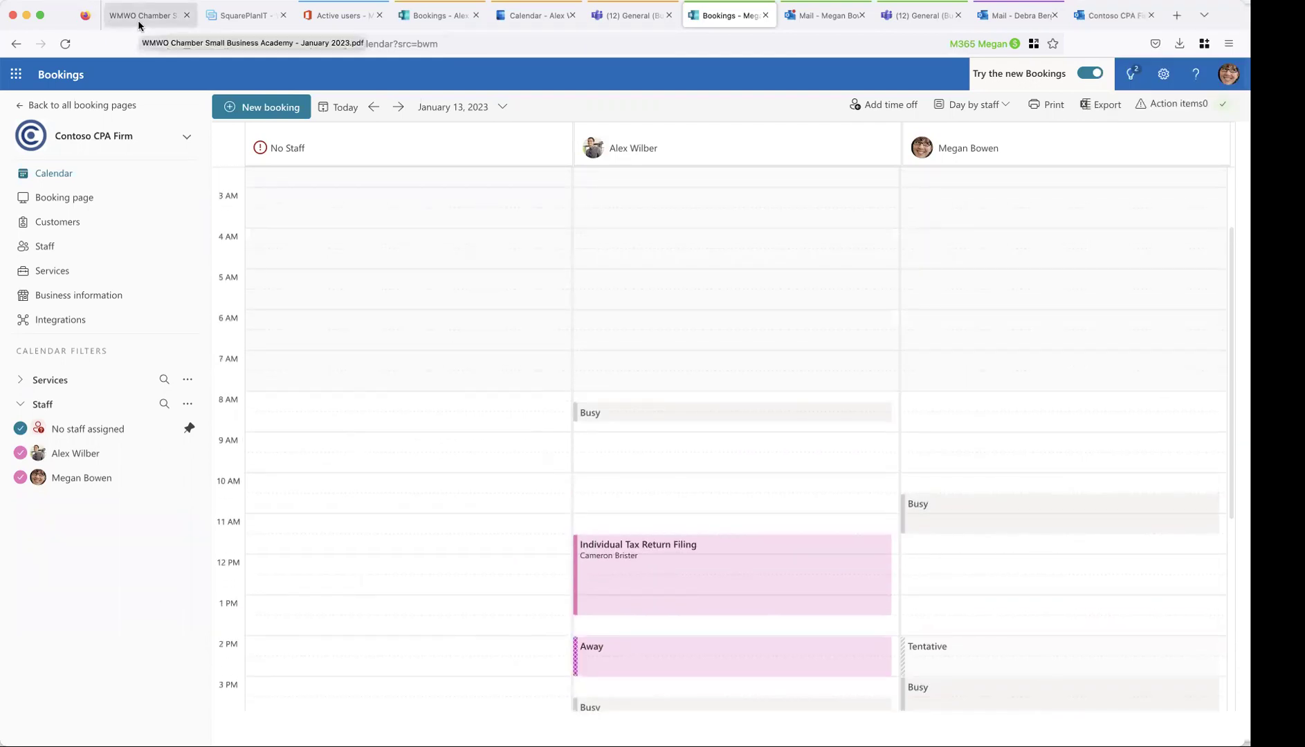
pyautogui.click(138, 20)
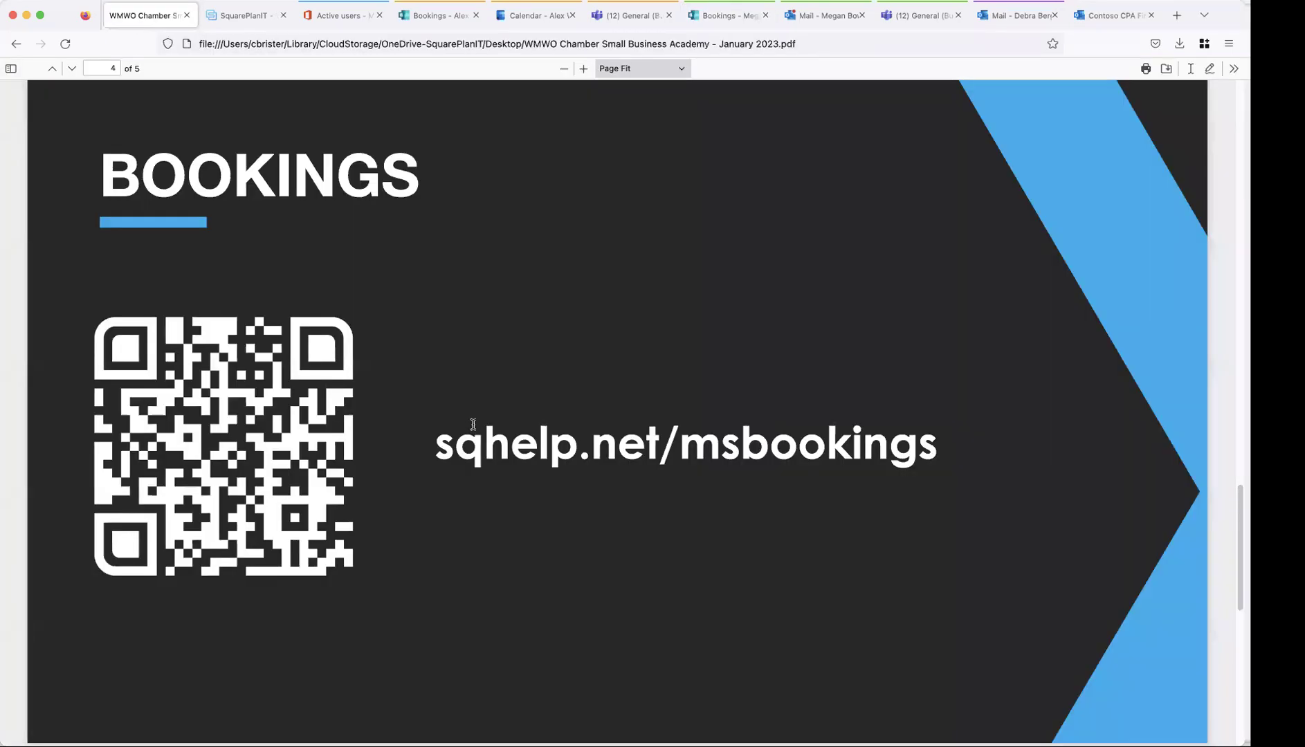
pyautogui.scroll(-3, 473, 428)
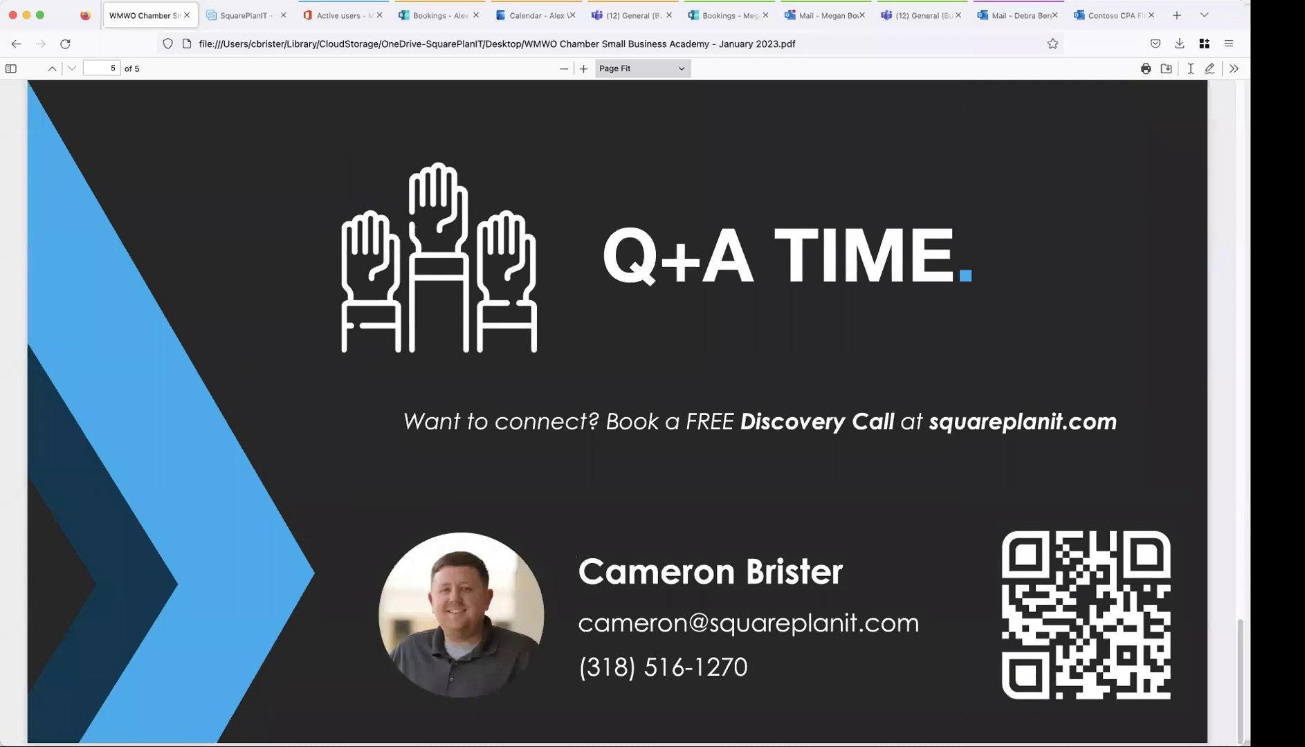